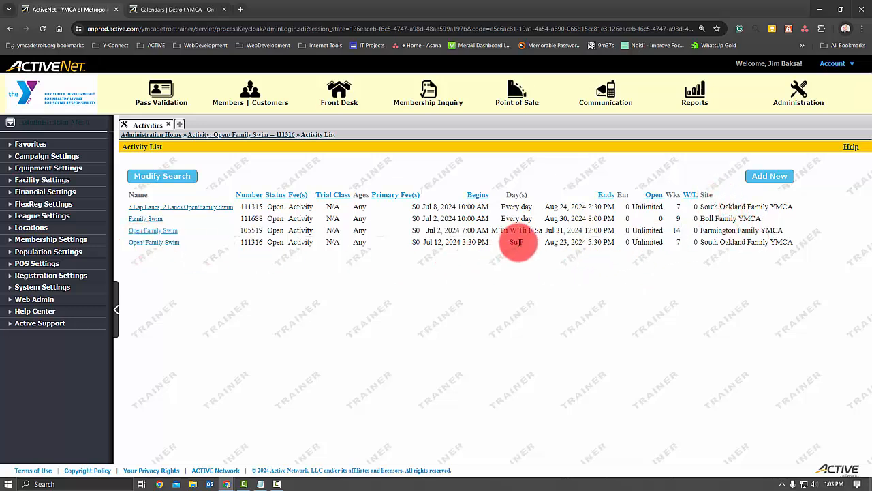
- Open the details of the Open/ Family Swim activity and select its entire catalog description
{"action": "left_click", "coordinate": [163, 248]}
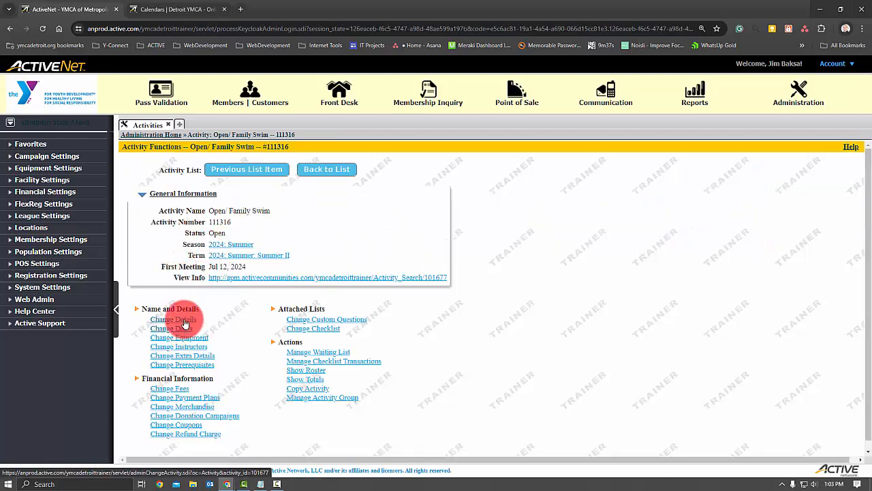
{"action": "left_click", "coordinate": [174, 318]}
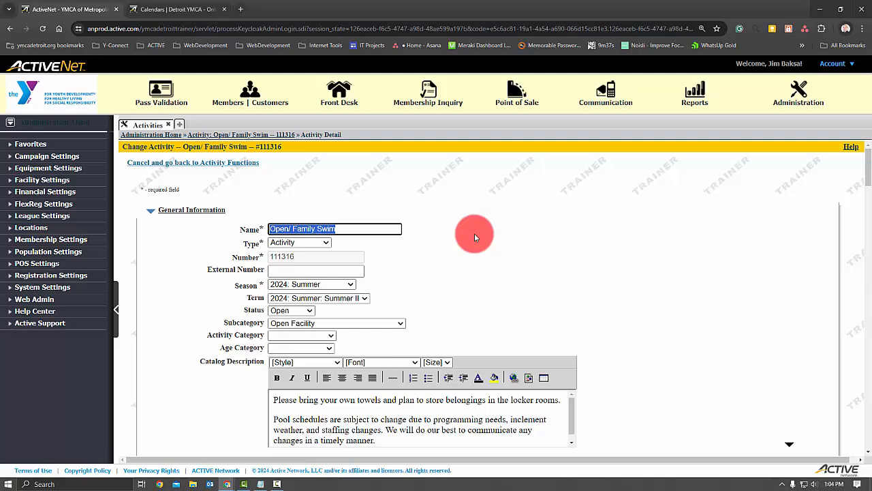
{"action": "scroll", "coordinate": [392, 291], "scroll_direction": "down", "scroll_amount": 3}
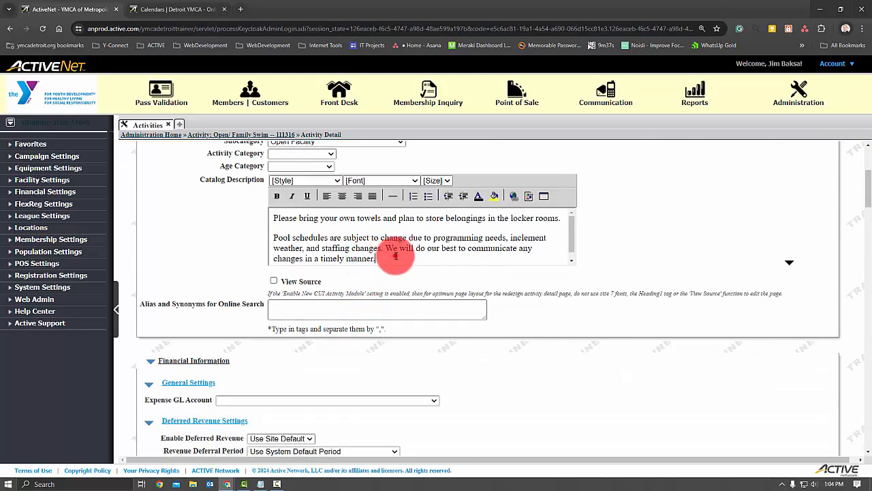
{"action": "left_click", "coordinate": [395, 256]}
{"action": "key", "text": "ctrl+a"}
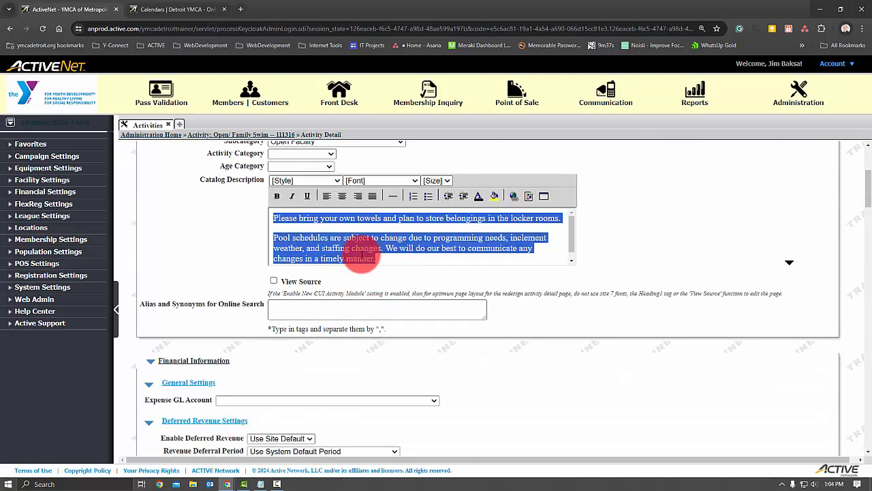
{"action": "left_click", "coordinate": [228, 235]}
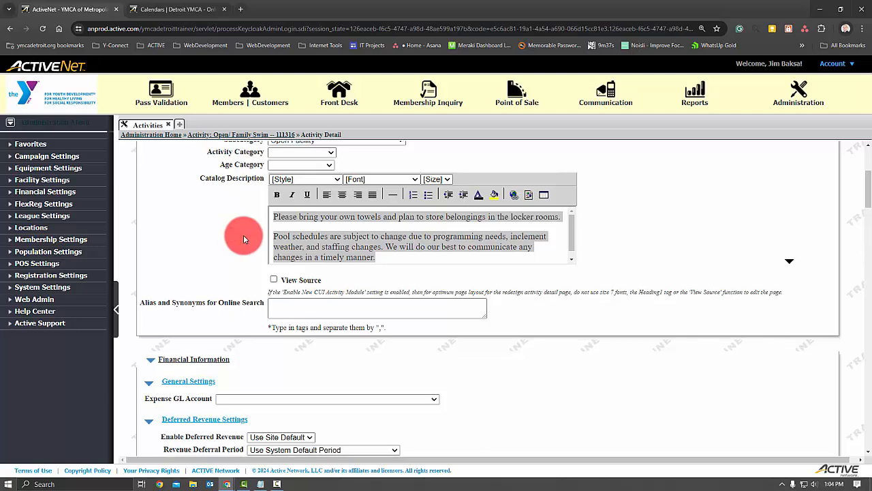
- Examine the activity's site, reserved facility, first and last dates, and the weekday start times and durations in its default pattern
{"action": "scroll", "coordinate": [243, 238], "scroll_direction": "down", "scroll_amount": 6}
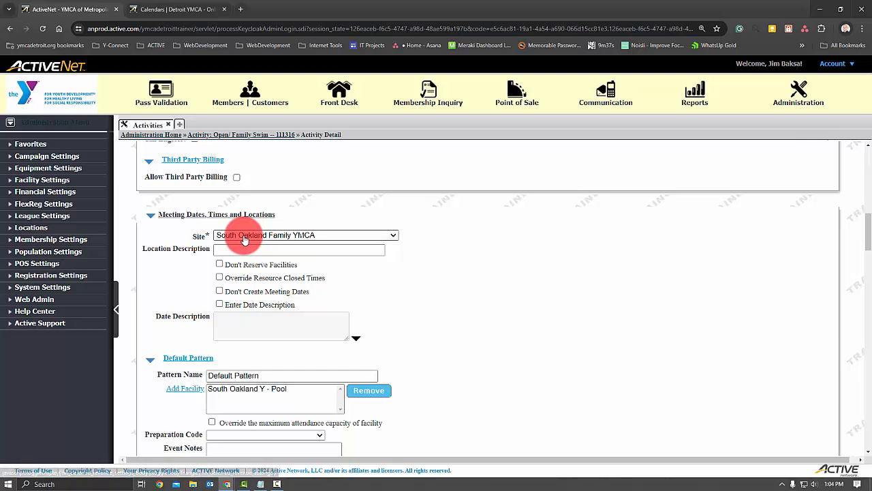
{"action": "scroll", "coordinate": [243, 238], "scroll_direction": "down", "scroll_amount": 2}
{"action": "scroll", "coordinate": [243, 239], "scroll_direction": "down", "scroll_amount": 3}
{"action": "scroll", "coordinate": [243, 238], "scroll_direction": "down", "scroll_amount": 1}
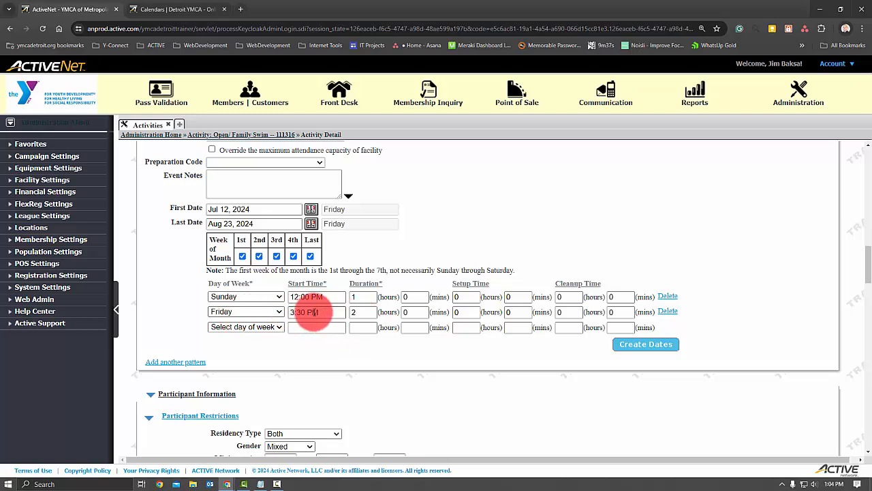
{"action": "scroll", "coordinate": [312, 312], "scroll_direction": "down", "scroll_amount": 2}
{"action": "scroll", "coordinate": [310, 312], "scroll_direction": "up", "scroll_amount": 1}
{"action": "scroll", "coordinate": [309, 311], "scroll_direction": "up", "scroll_amount": 2}
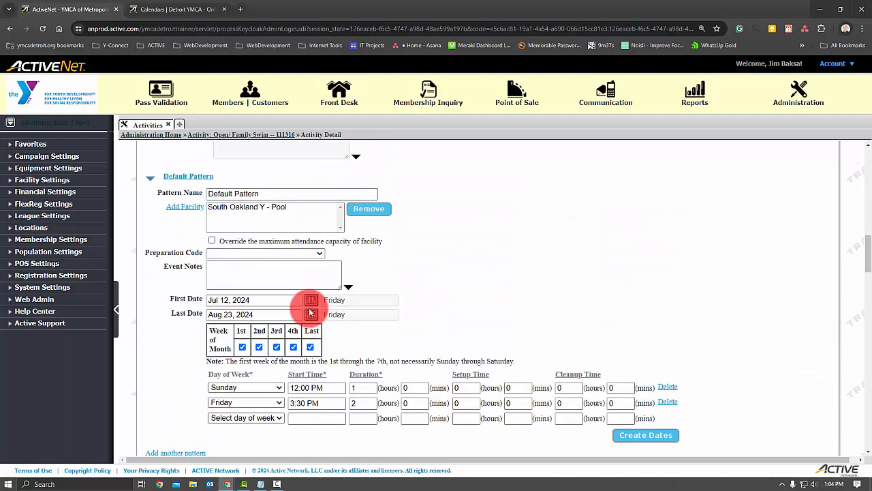
{"action": "scroll", "coordinate": [310, 312], "scroll_direction": "up", "scroll_amount": 2}
{"action": "scroll", "coordinate": [310, 312], "scroll_direction": "up", "scroll_amount": 2}
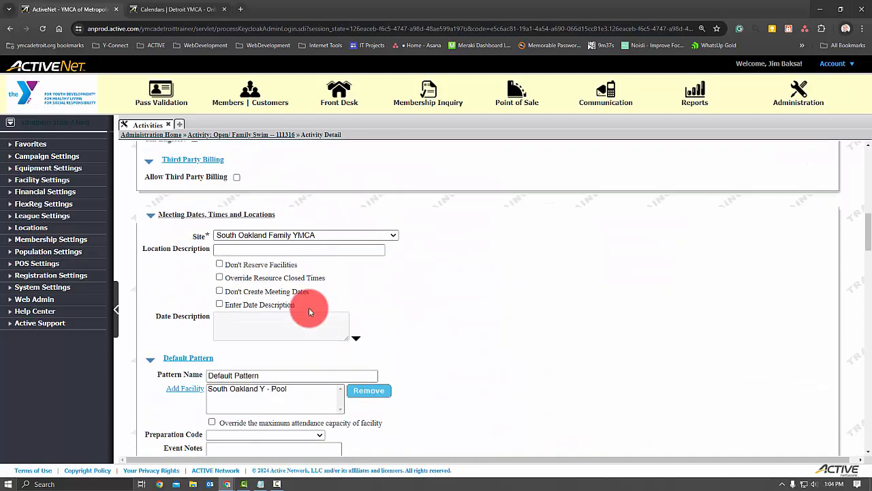
- Enable Don't Reserve Facilities for the activity's meeting dates and save the activity
{"action": "left_click", "coordinate": [219, 265]}
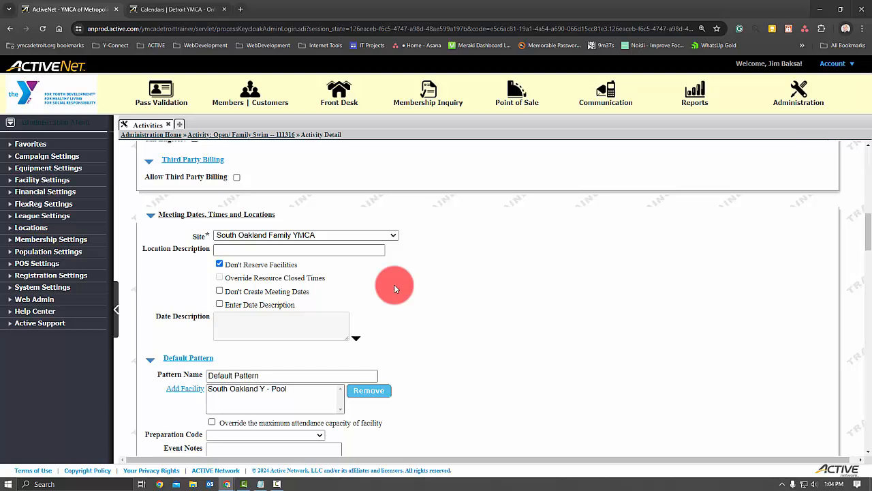
{"action": "scroll", "coordinate": [394, 284], "scroll_direction": "down", "scroll_amount": 15}
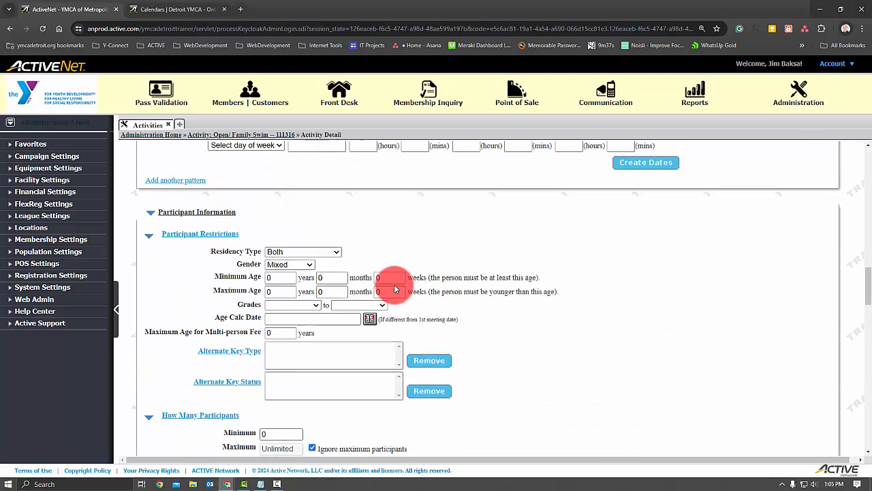
{"action": "scroll", "coordinate": [501, 295], "scroll_direction": "down", "scroll_amount": 15}
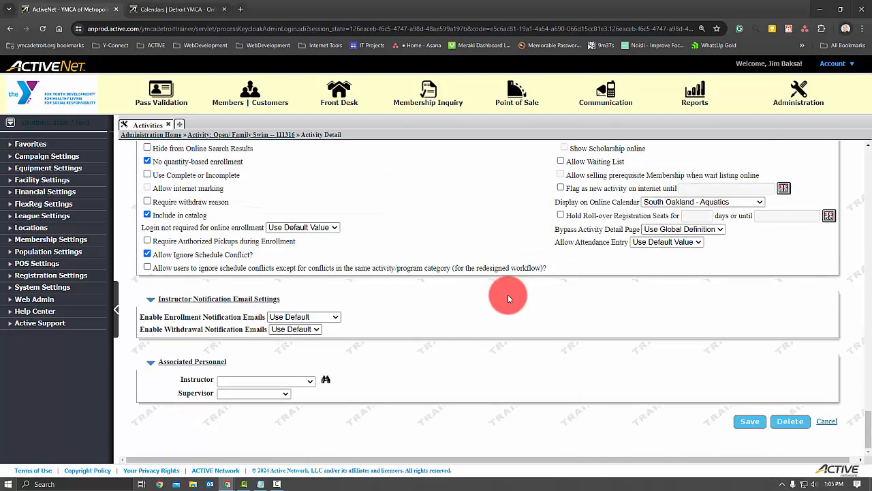
{"action": "left_click", "coordinate": [746, 422]}
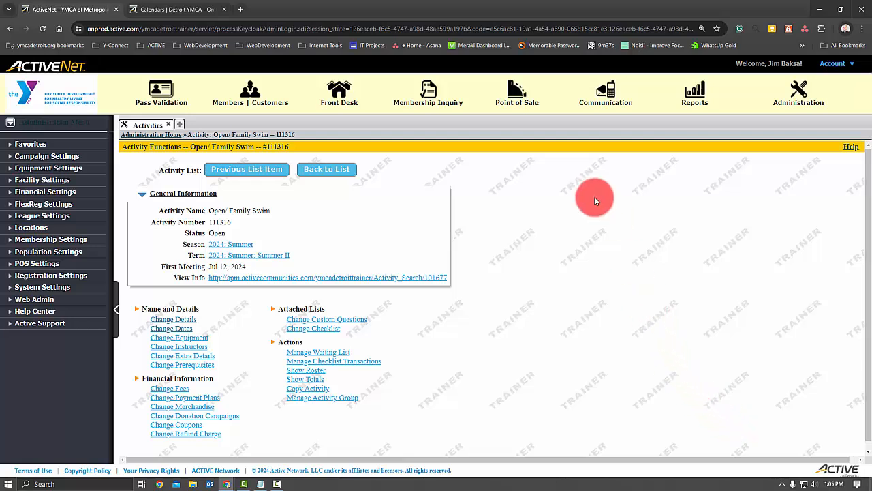
- Open the Front Desk's Create or Modify Reservation resource calendar in a new workspace alongside the activity
{"action": "left_click", "coordinate": [179, 124]}
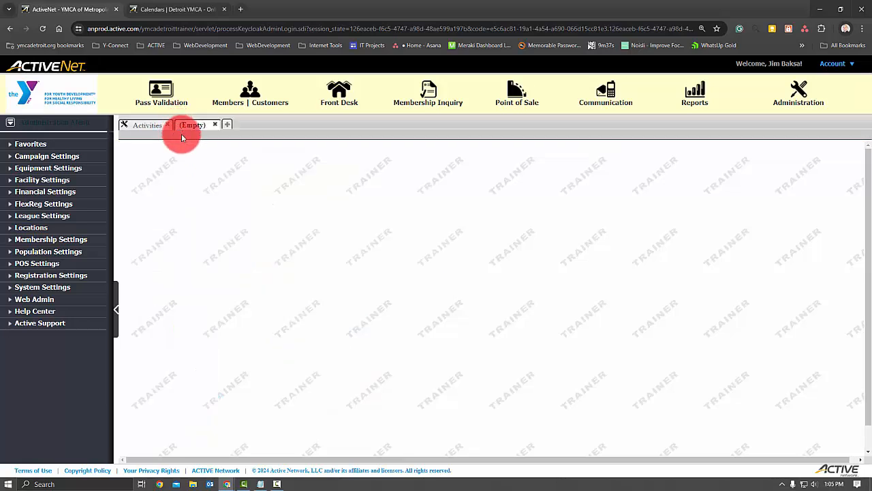
{"action": "left_click", "coordinate": [338, 97]}
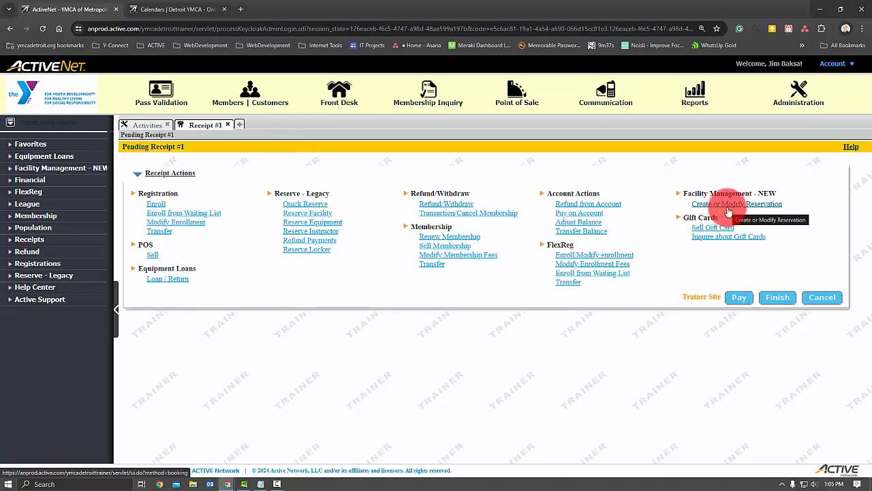
{"action": "left_click", "coordinate": [729, 204]}
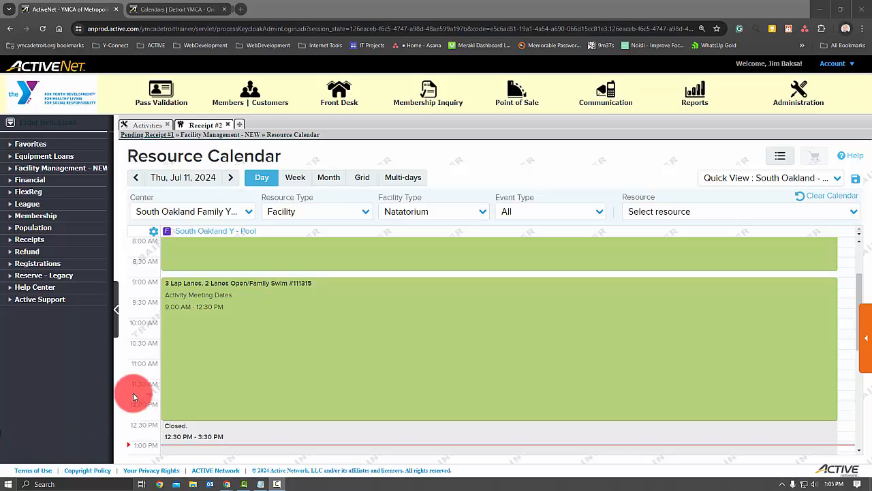
- Check the calendar's resource type and resource filters for the South Oakland pool
{"action": "mouse_move", "coordinate": [362, 293]}
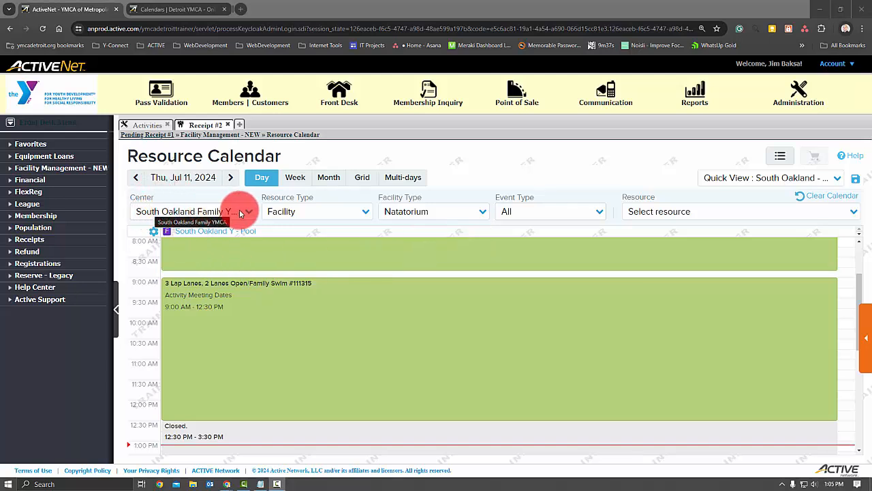
{"action": "left_click", "coordinate": [366, 213]}
{"action": "left_click", "coordinate": [366, 215]}
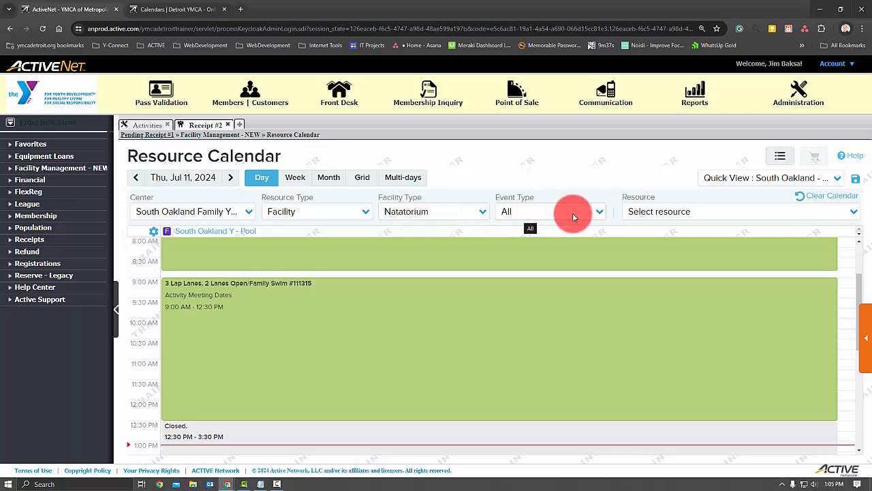
{"action": "left_click", "coordinate": [732, 212]}
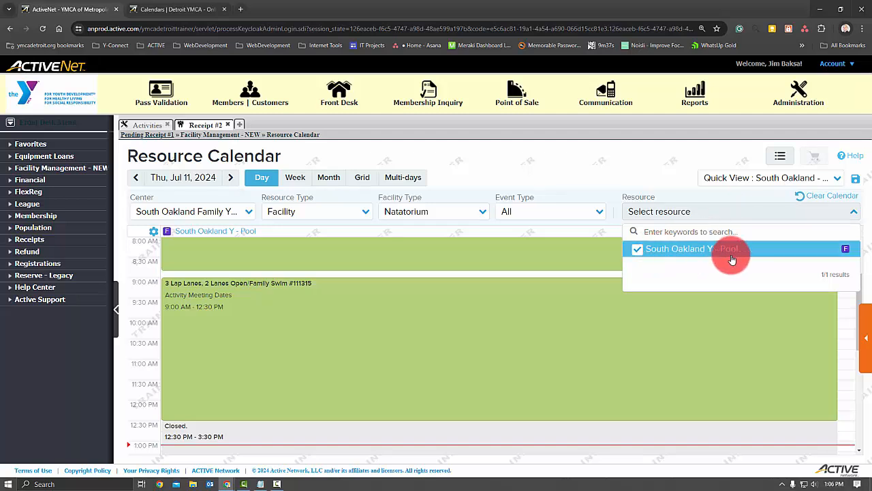
{"action": "left_click", "coordinate": [505, 312]}
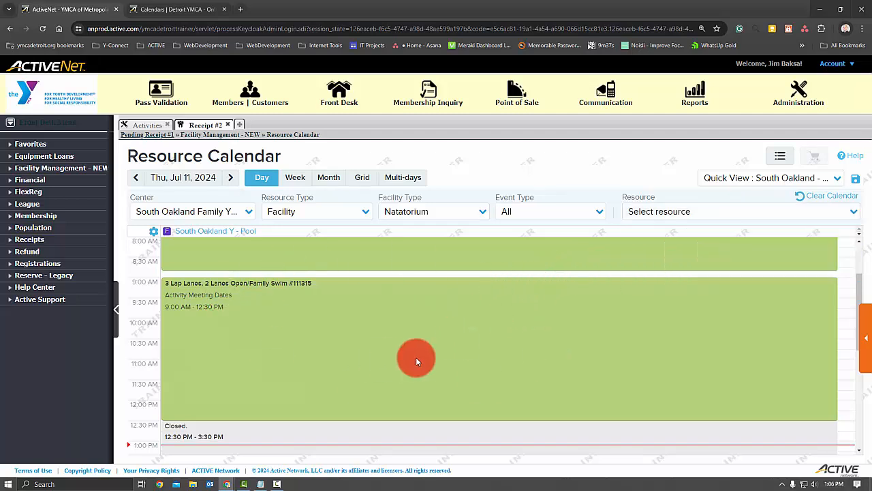
{"action": "mouse_move", "coordinate": [417, 361]}
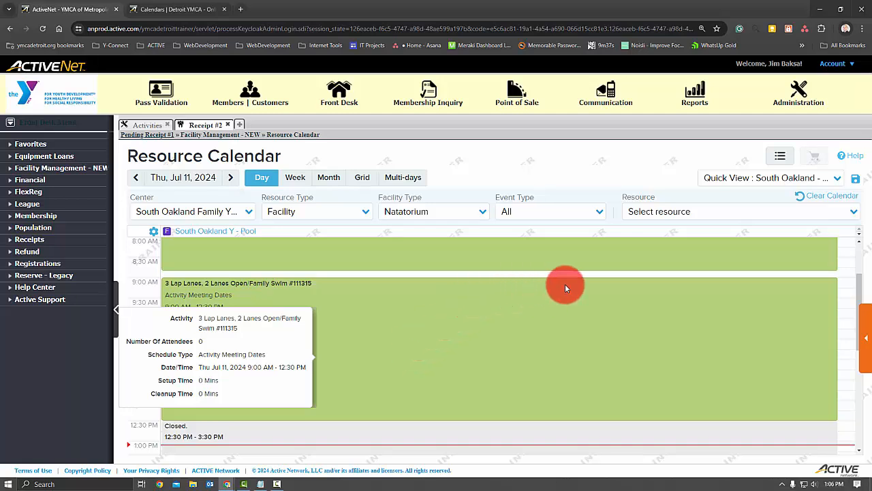
- Switch the calendar's quick view to Macomb - Pools and back to South Oakland - Pool
{"action": "left_click", "coordinate": [837, 179]}
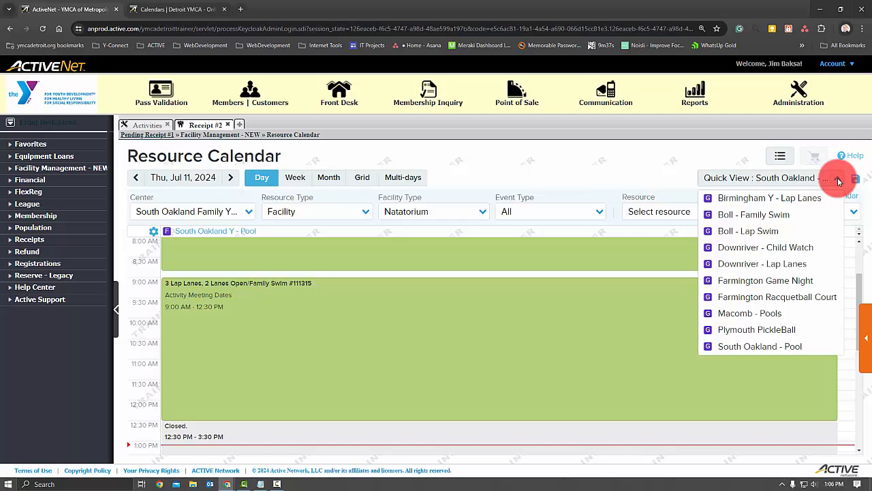
{"action": "left_click", "coordinate": [746, 314]}
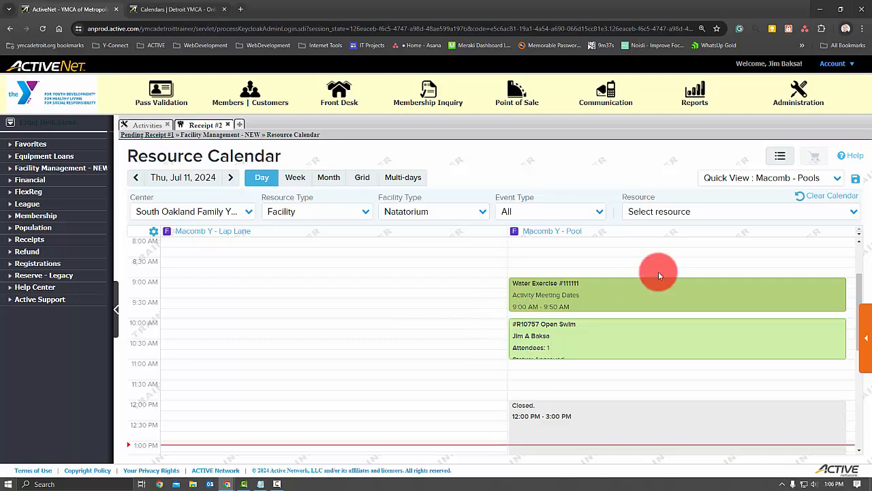
{"action": "left_click", "coordinate": [837, 179]}
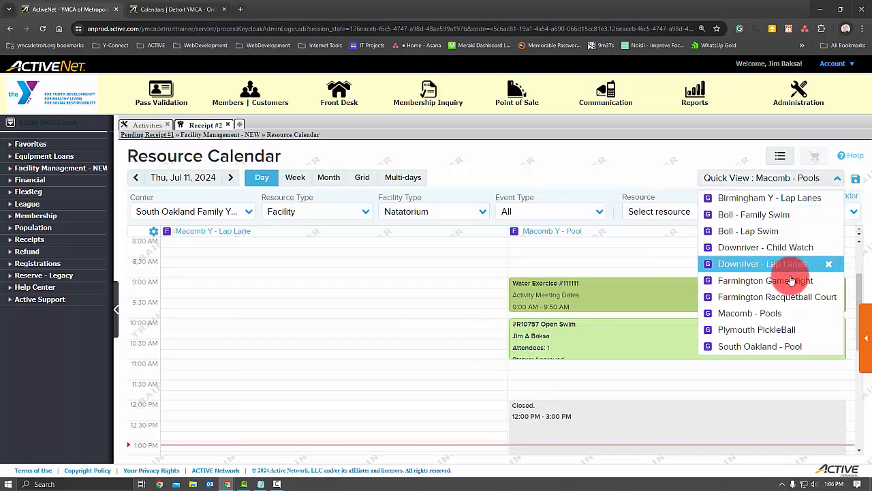
{"action": "left_click", "coordinate": [780, 346]}
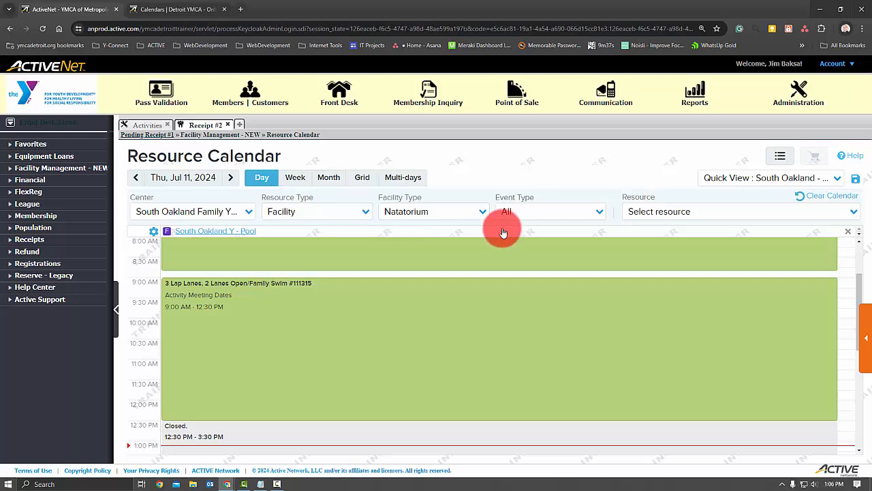
- Advance the South Oakland pool's day calendar to Fri, Jul 12, 2024
{"action": "left_click", "coordinate": [139, 125]}
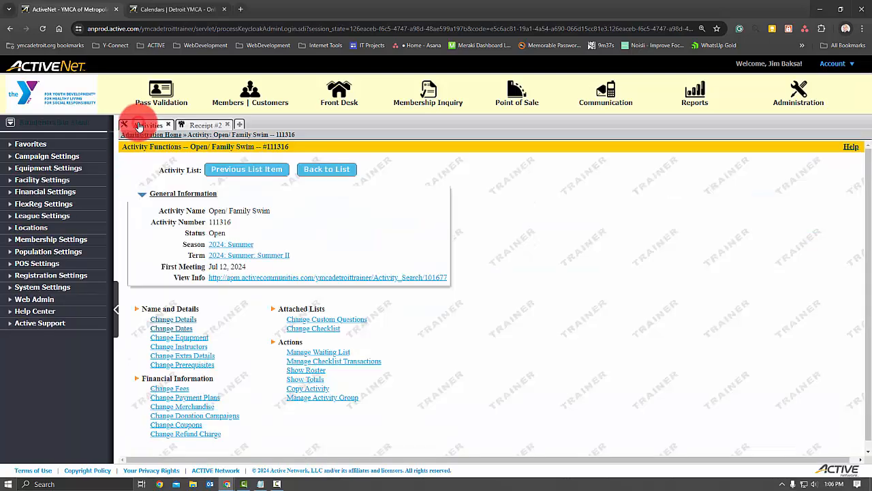
{"action": "left_click", "coordinate": [201, 125]}
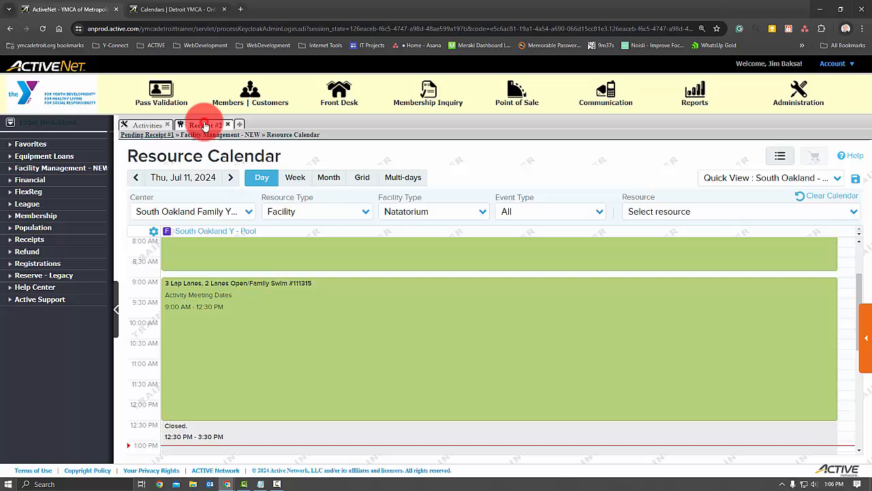
{"action": "left_click", "coordinate": [231, 178]}
- Open the Open/ Family Swim activity's dates and review its date range, meeting days, start times and durations
{"action": "left_click", "coordinate": [150, 125]}
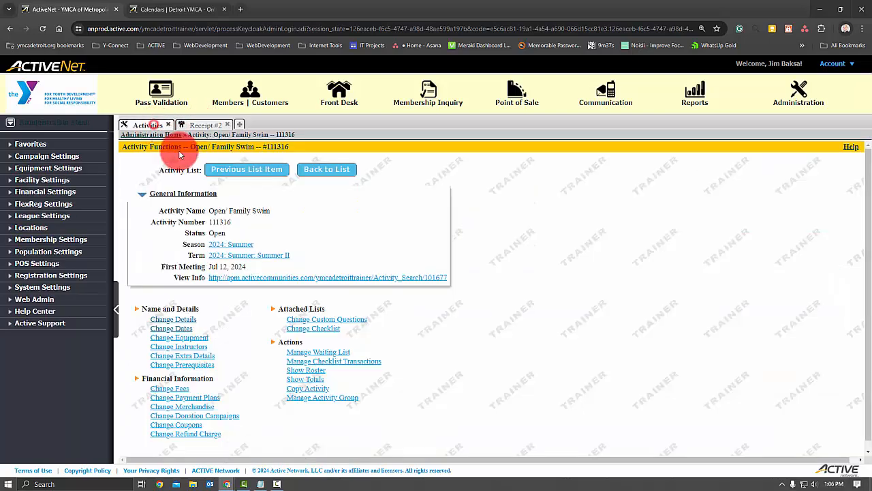
{"action": "left_click", "coordinate": [172, 329]}
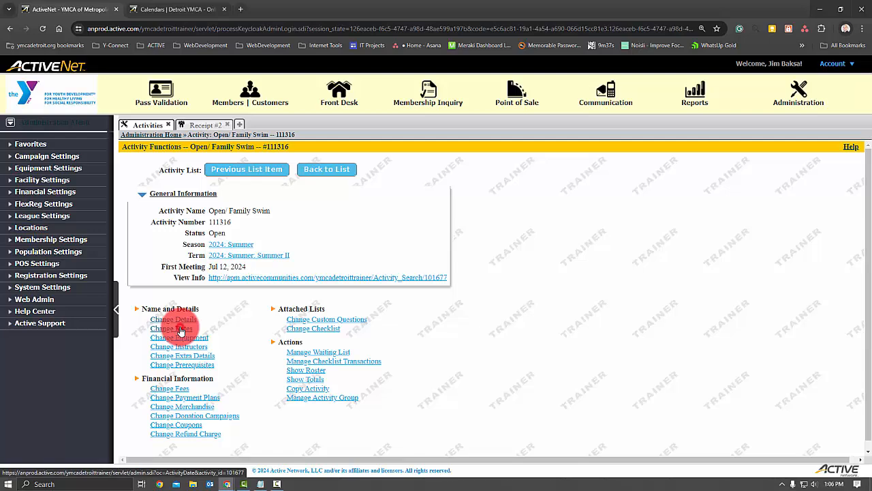
{"action": "scroll", "coordinate": [470, 300], "scroll_direction": "down", "scroll_amount": 6}
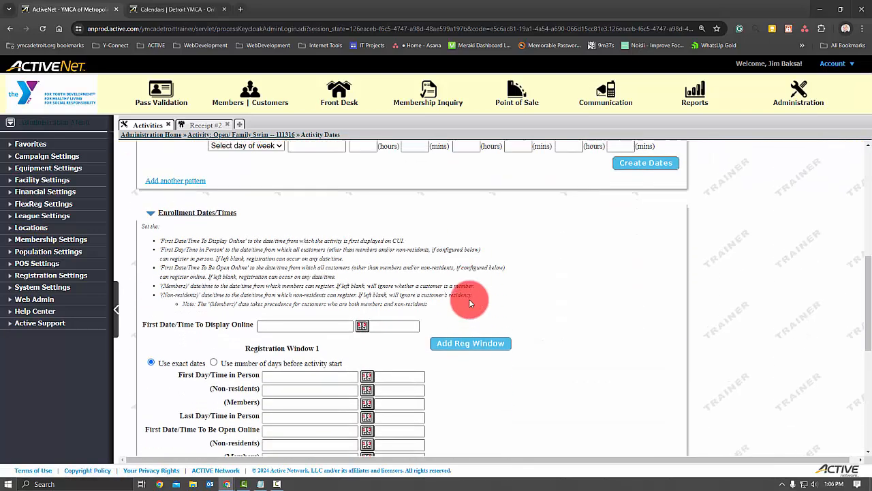
{"action": "scroll", "coordinate": [469, 300], "scroll_direction": "up", "scroll_amount": 3}
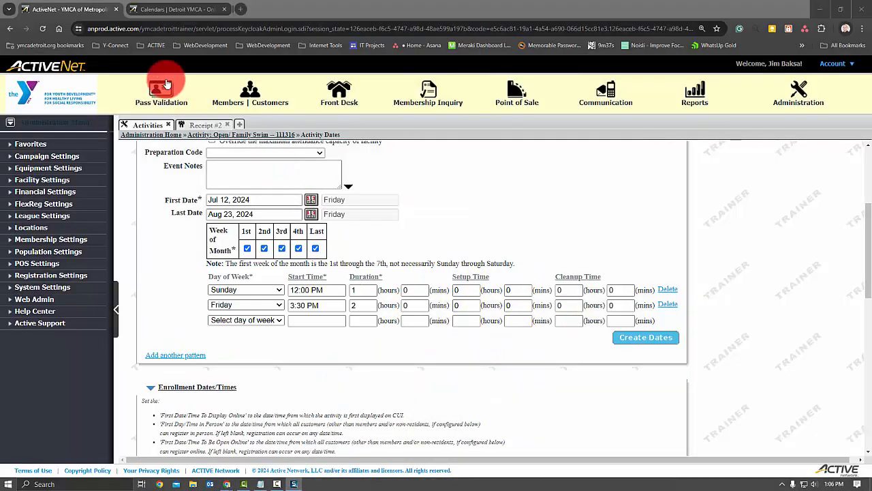
- Start a reservation for South Oakland Y - Pool on Jul 12, 2024 from 3:30 PM to 5:30 PM
{"action": "left_click", "coordinate": [194, 126]}
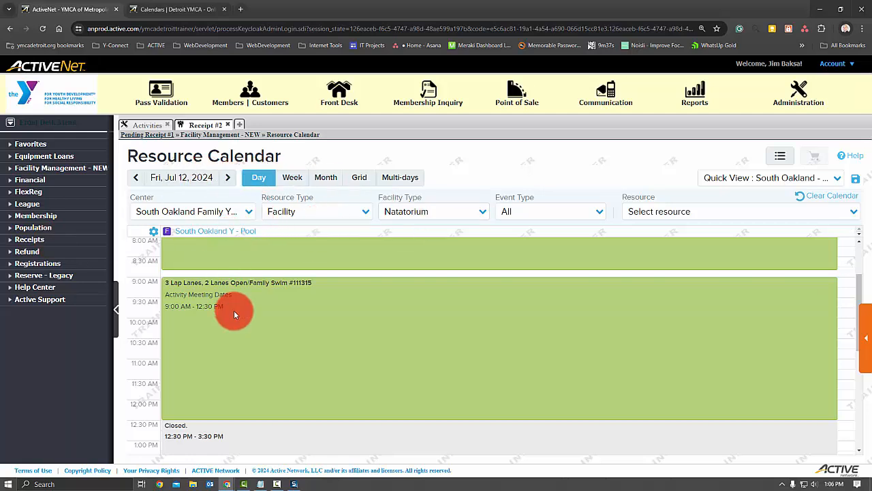
{"action": "scroll", "coordinate": [329, 321], "scroll_direction": "down", "scroll_amount": 2}
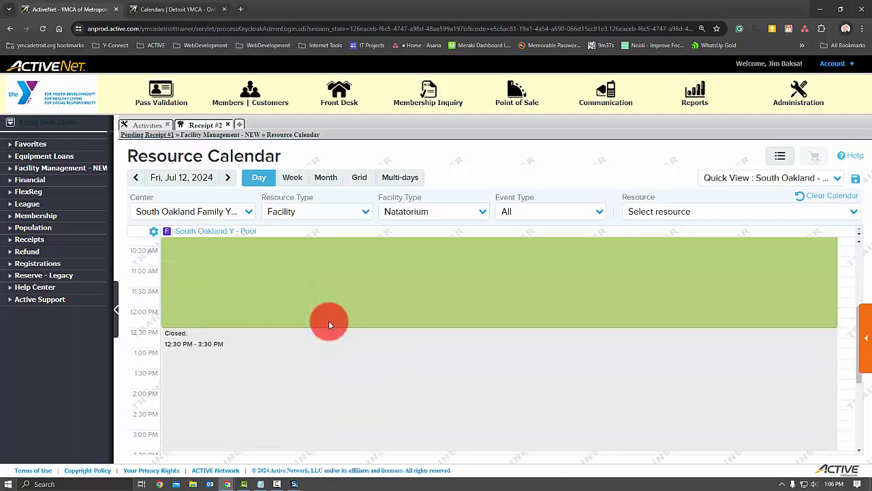
{"action": "scroll", "coordinate": [328, 321], "scroll_direction": "down", "scroll_amount": 2}
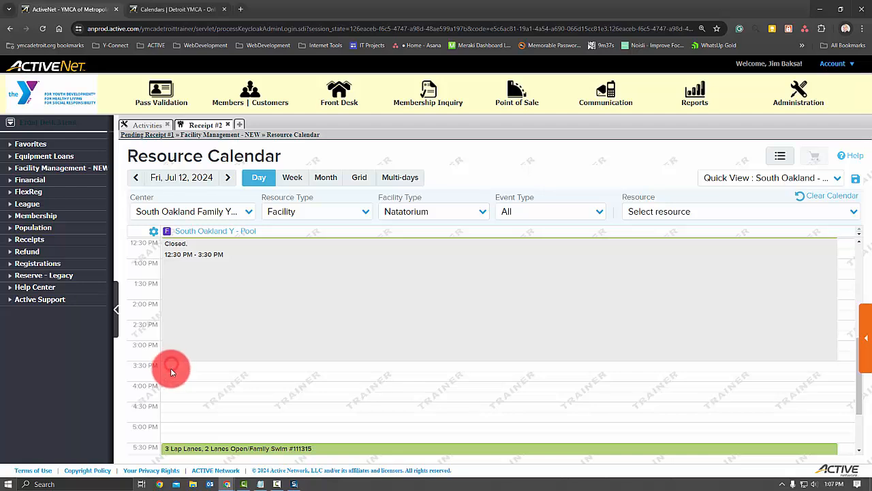
{"action": "mouse_move", "coordinate": [171, 366]}
{"action": "left_mouse_down"}
{"action": "mouse_move", "coordinate": [164, 436]}
{"action": "mouse_move", "coordinate": [179, 402]}
{"action": "mouse_move", "coordinate": [178, 376]}
{"action": "left_mouse_up"}
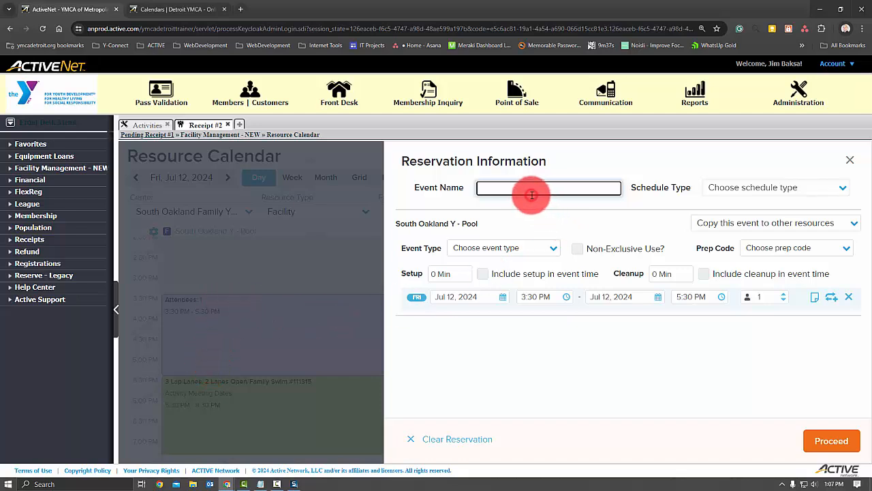
- Name the event Open Swim and set its schedule type to Open Pool and event type to Open Swim
{"action": "type", "text": "Open Swim"}
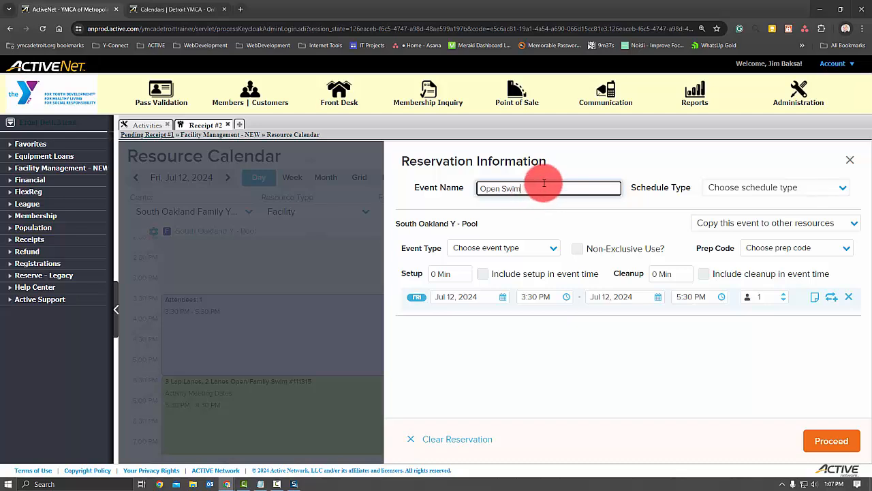
{"action": "left_click", "coordinate": [819, 187]}
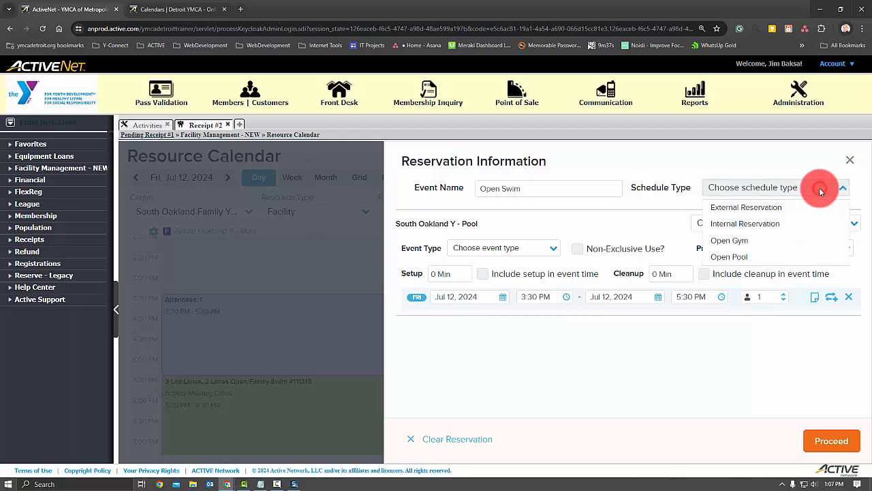
{"action": "left_click", "coordinate": [773, 256]}
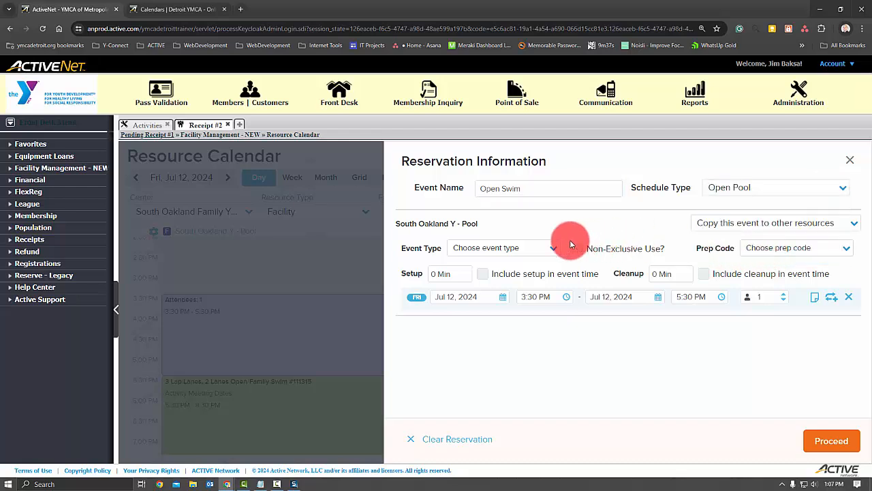
{"action": "left_click", "coordinate": [552, 251]}
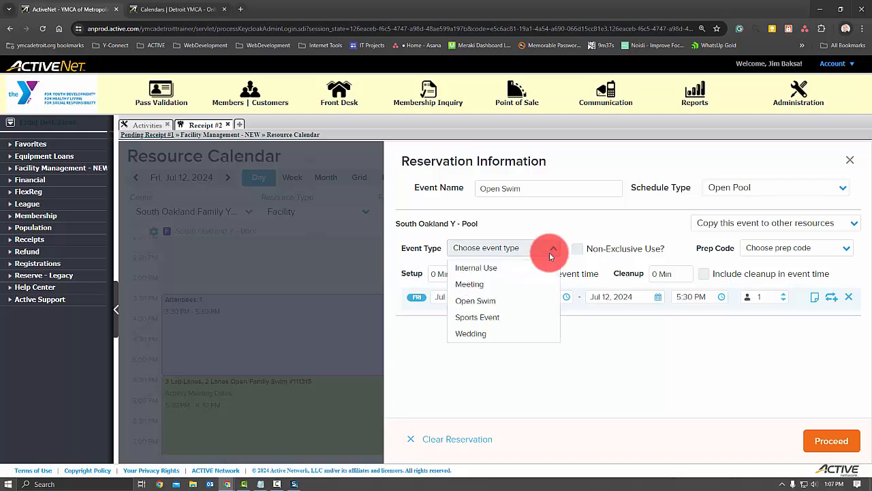
{"action": "left_click", "coordinate": [534, 300]}
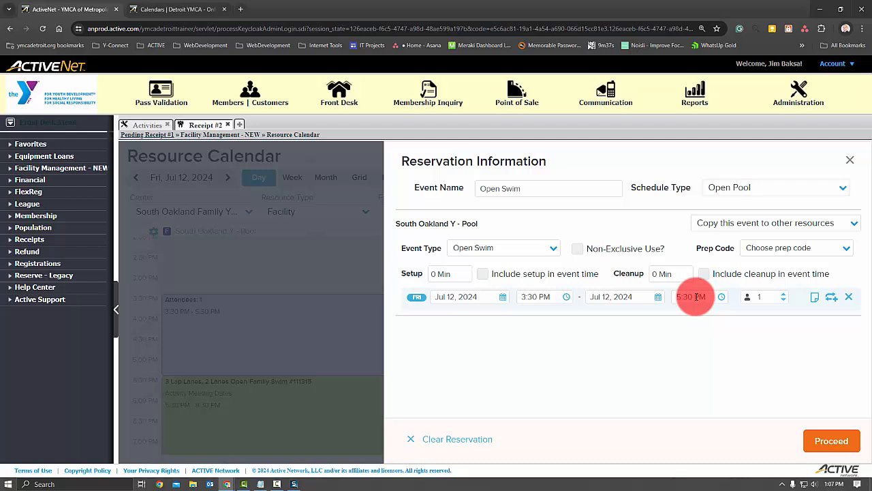
- Set up a recurring booking for the Jul 12, 2024 reservation that repeats weekly on Friday
{"action": "left_click", "coordinate": [831, 298]}
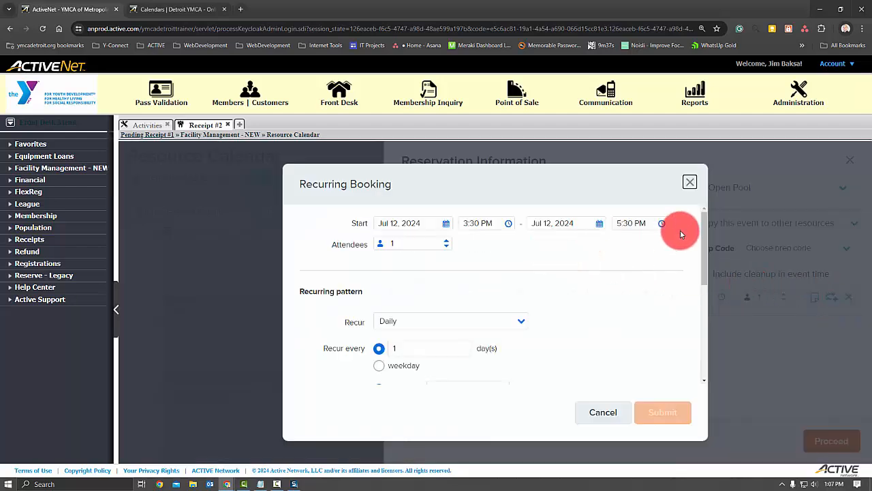
{"action": "left_click_drag", "start_coordinate": [703, 230], "coordinate": [704, 253]}
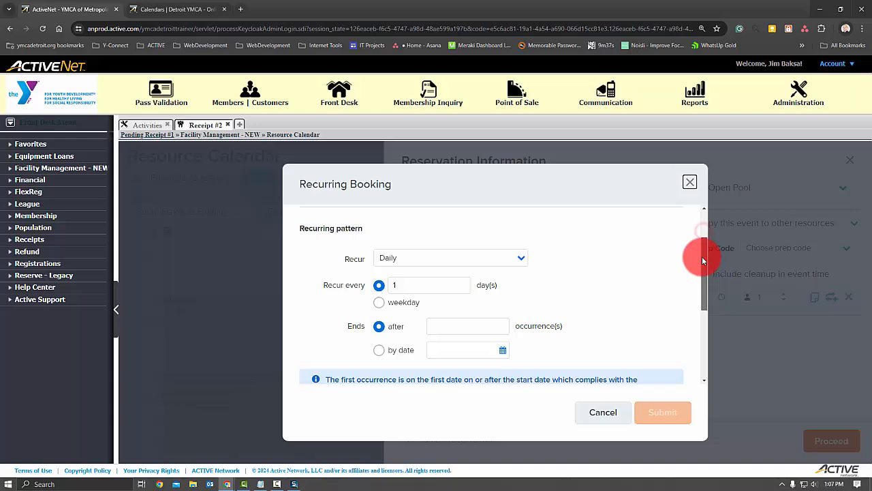
{"action": "left_click", "coordinate": [518, 259]}
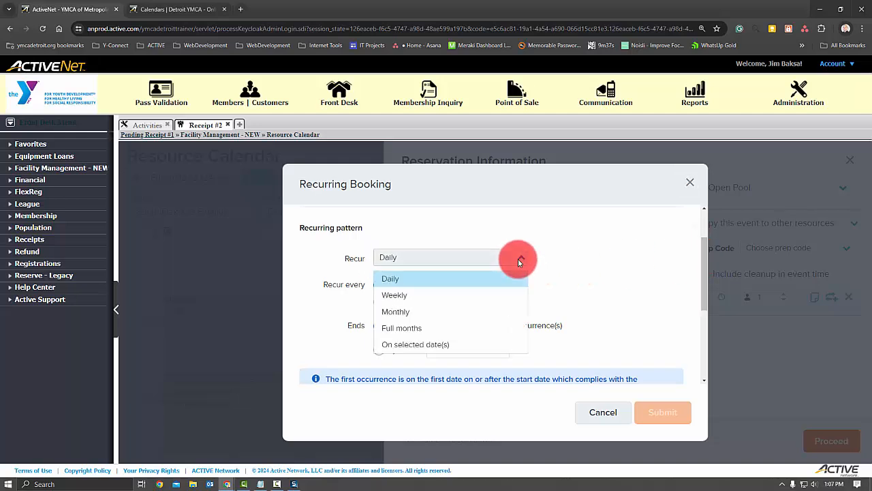
{"action": "left_click", "coordinate": [430, 294]}
{"action": "left_click", "coordinate": [508, 310]}
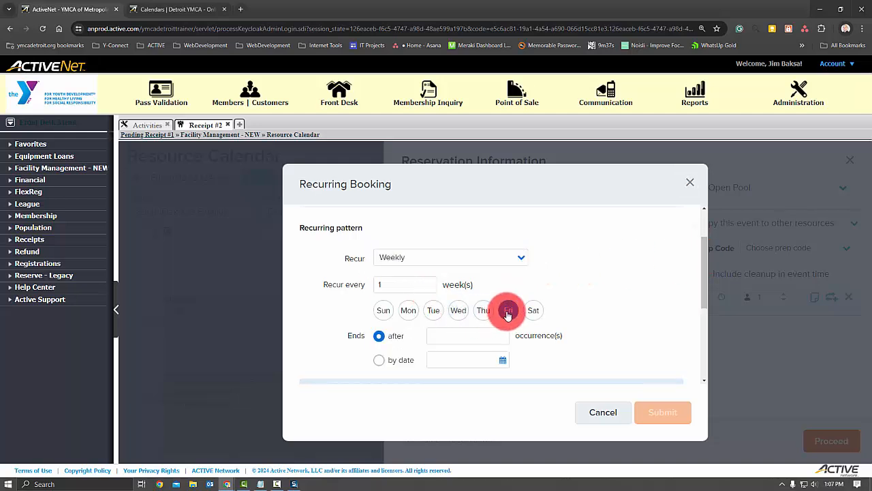
- End the recurrence by date on Aug 23, 2024 and submit the recurring booking
{"action": "scroll", "coordinate": [569, 300], "scroll_direction": "down", "scroll_amount": 3}
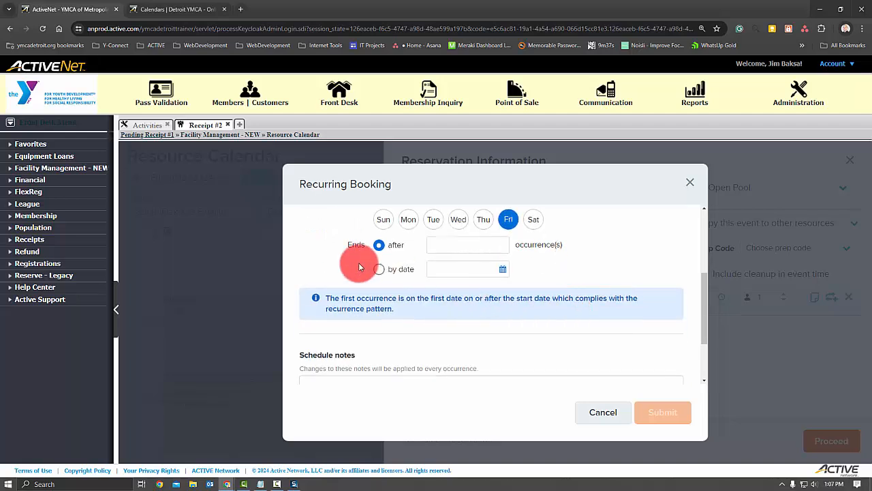
{"action": "left_click", "coordinate": [382, 269]}
{"action": "left_click", "coordinate": [502, 268]}
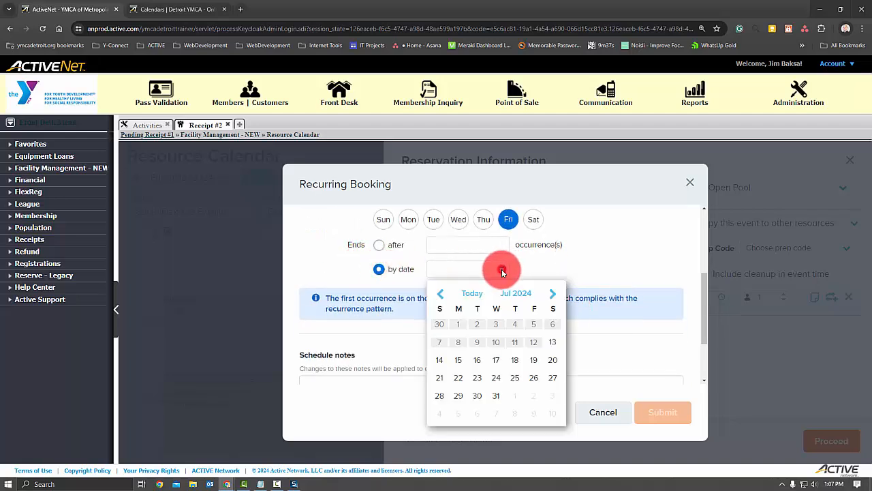
{"action": "left_click", "coordinate": [550, 296]}
{"action": "left_click", "coordinate": [552, 294]}
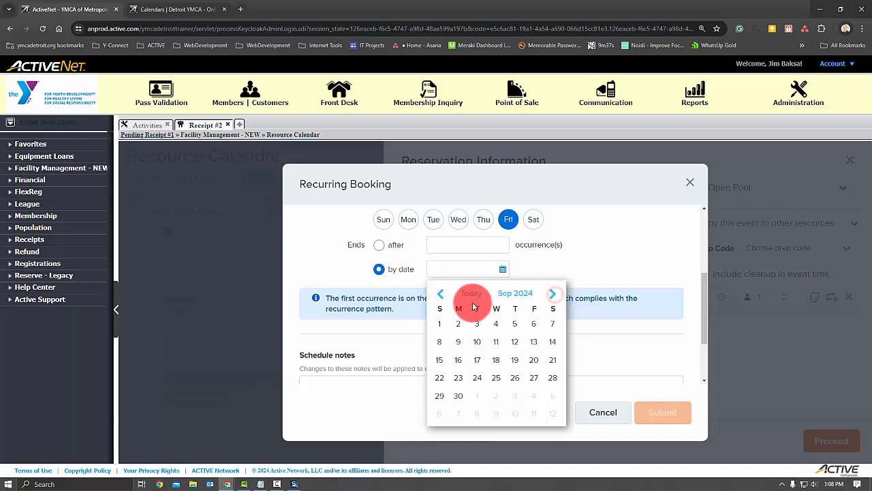
{"action": "left_click", "coordinate": [443, 295]}
{"action": "left_click", "coordinate": [534, 377]}
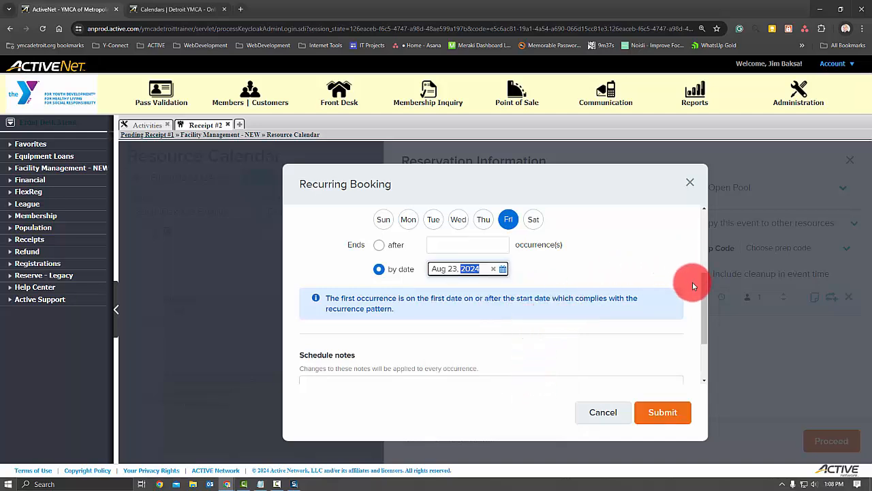
{"action": "scroll", "coordinate": [692, 285], "scroll_direction": "down", "scroll_amount": 3}
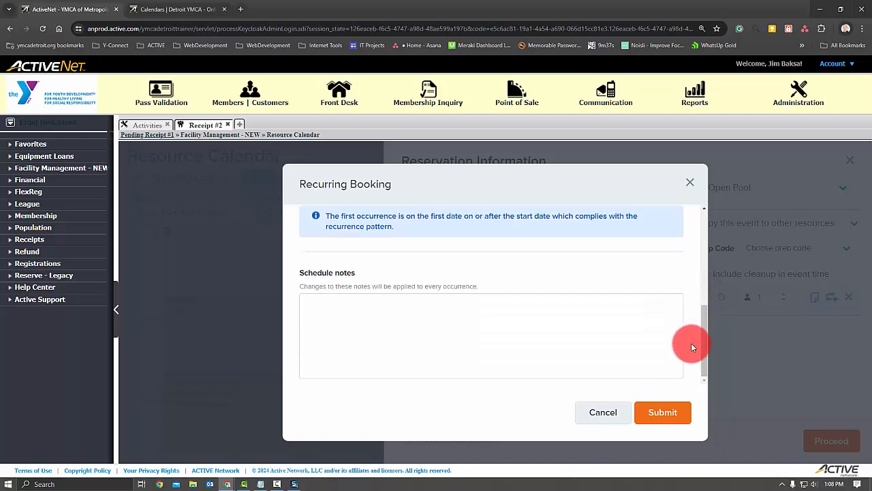
{"action": "left_click", "coordinate": [662, 413]}
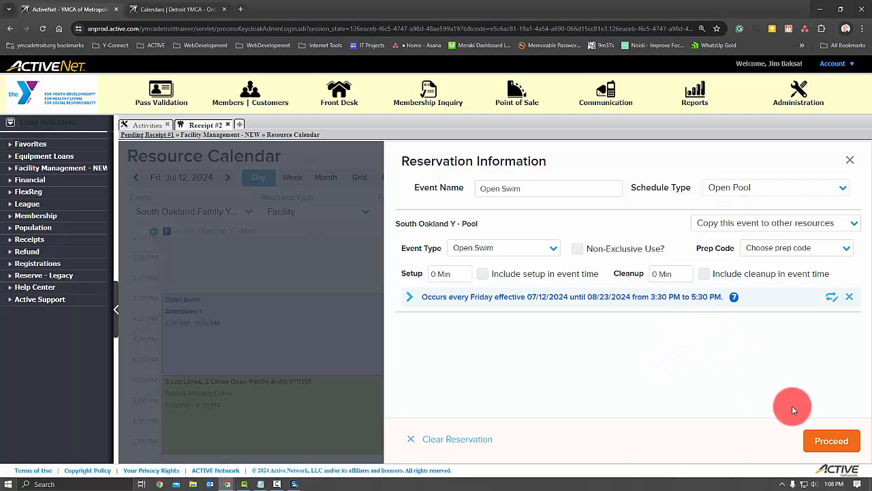
- Proceed to the reservation details and change the customer, searching by the customer's first and last name
{"action": "left_click", "coordinate": [830, 441]}
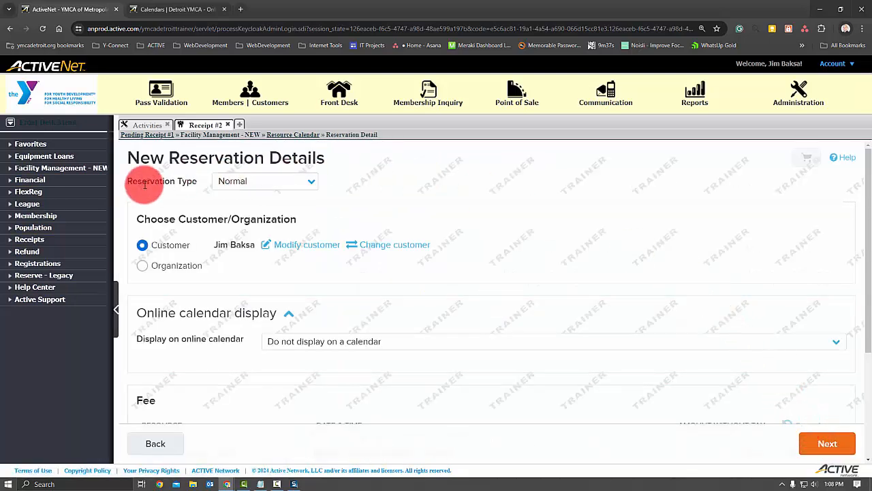
{"action": "left_click", "coordinate": [382, 253]}
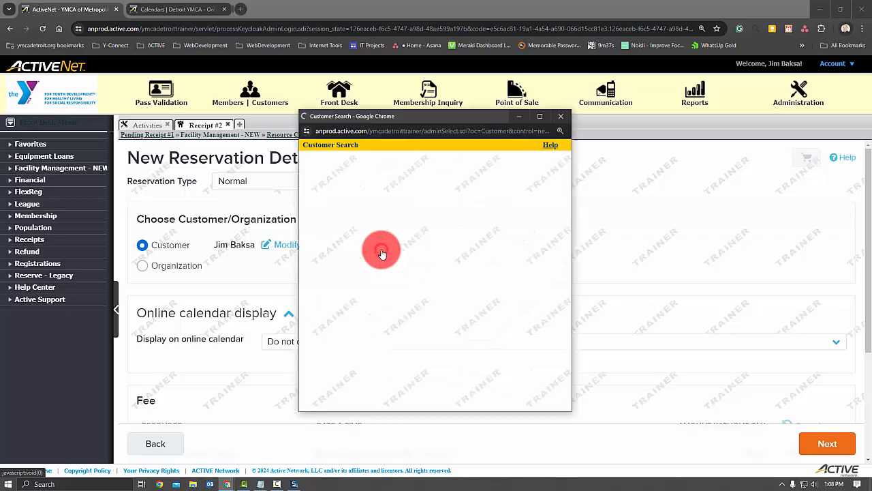
{"action": "type", "text": "jim"}
{"action": "key", "text": "Tab"}
{"action": "type", "text": "b"}
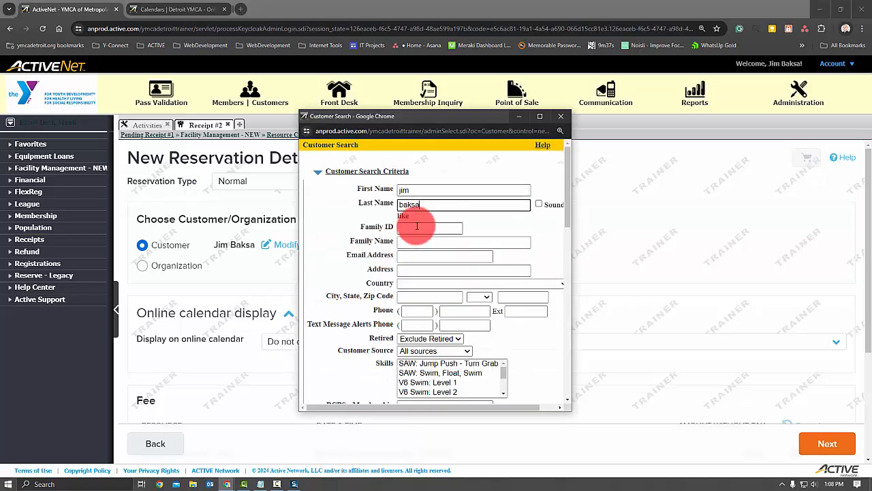
{"action": "key", "text": "Return"}
{"action": "left_click", "coordinate": [323, 228]}
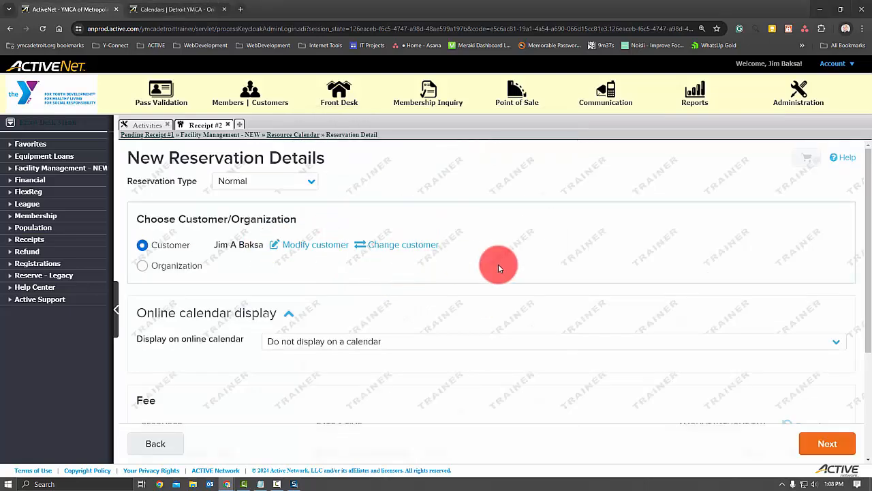
- Display the reservation on the South Oakland - Aquatics online calendar and paste the towel and pool schedule notice as its description
{"action": "left_click", "coordinate": [370, 344]}
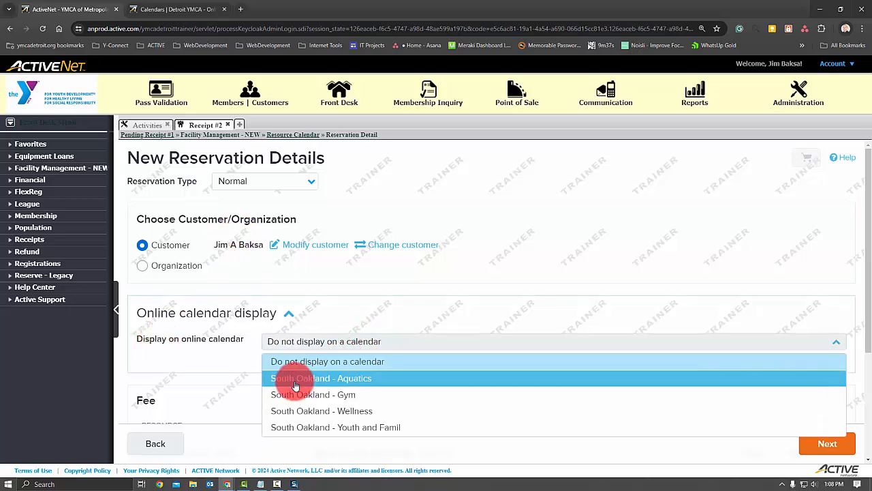
{"action": "left_click", "coordinate": [373, 381]}
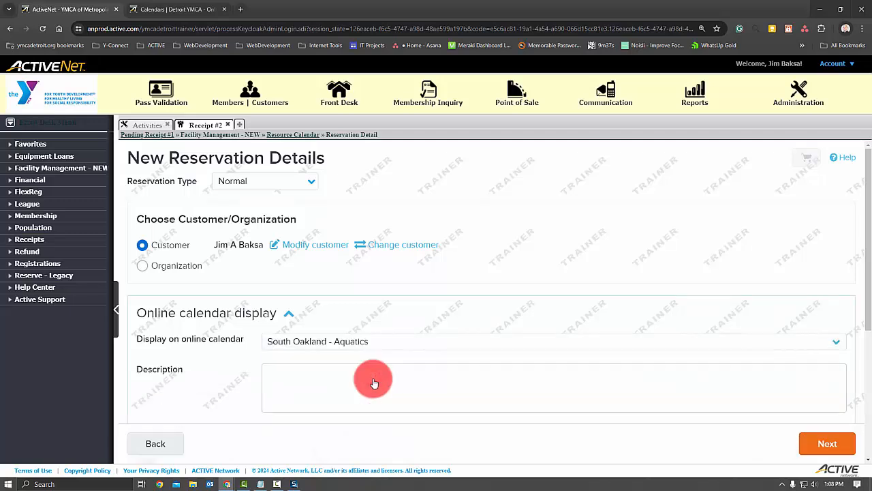
{"action": "left_click", "coordinate": [325, 382]}
{"action": "type", "text": "Please bring your own towels and plan to store belongings in the locker rooms.  Pool schedules are subject to change due to programming needs, inclement weather, and staffing changes. We will do our best to communicate any changes in a timely manner"}
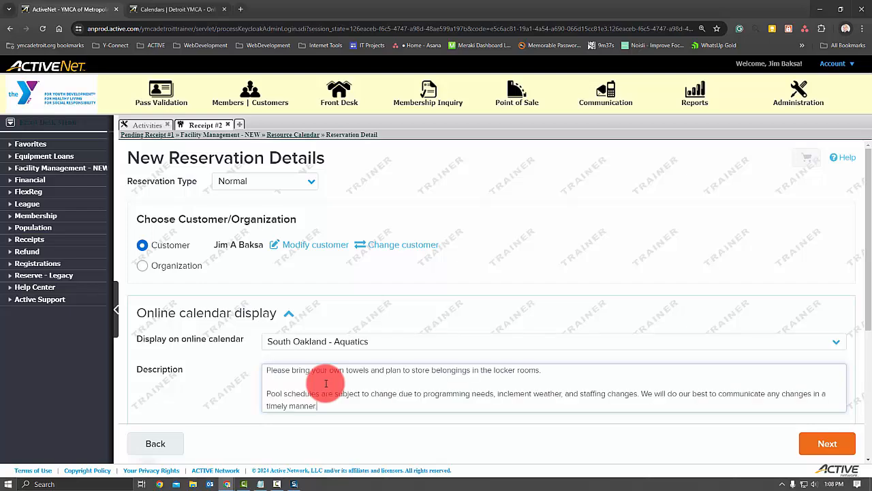
- Replace the description with the copied version ending in the YMCA Detroit APP download line, and complete the reservation
{"action": "scroll", "coordinate": [354, 363], "scroll_direction": "down", "scroll_amount": 1}
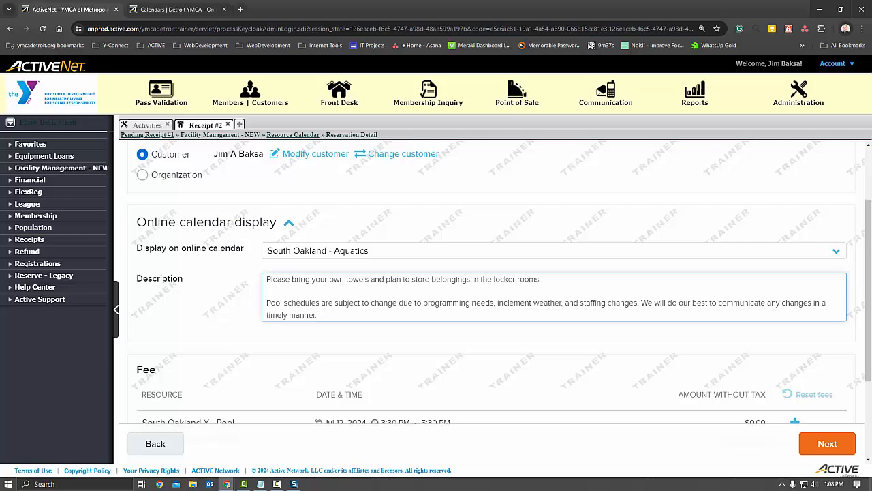
{"action": "key", "text": "alt+Tab"}
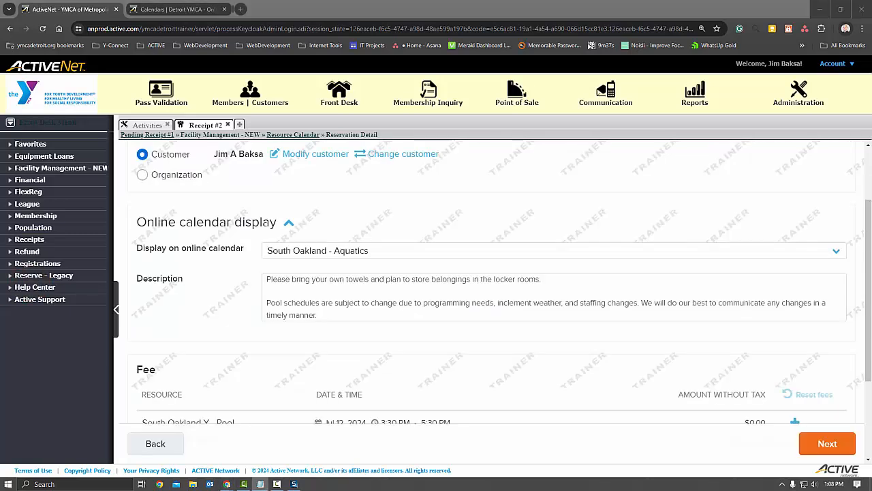
{"action": "left_click", "coordinate": [349, 317]}
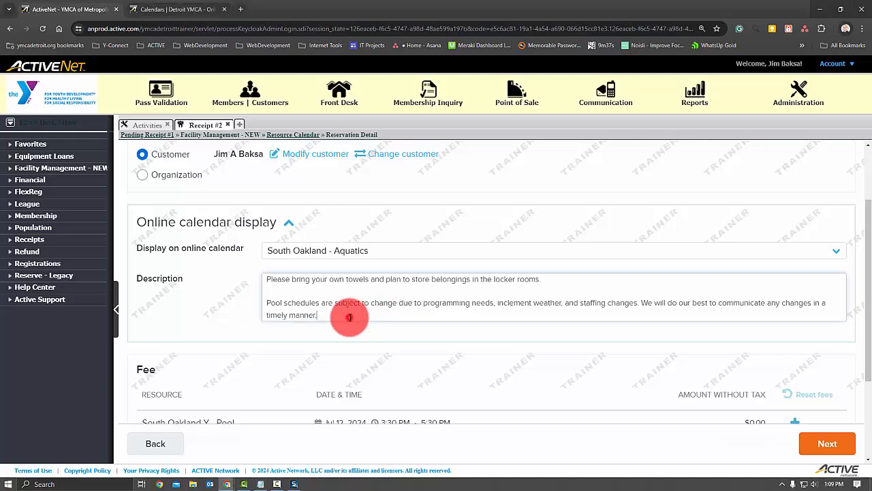
{"action": "key", "text": "ctrl+a"}
{"action": "type", "text": "Please bring your own towels and plan to store belongings in the locker rooms.  Pool schedules are subject to change due to programming needs, inclement weather, and staffing changes. We will do our best to communicate any changes in a timely manner.  Download the YMCA Detroit APP to receive notifications of schedule changes."}
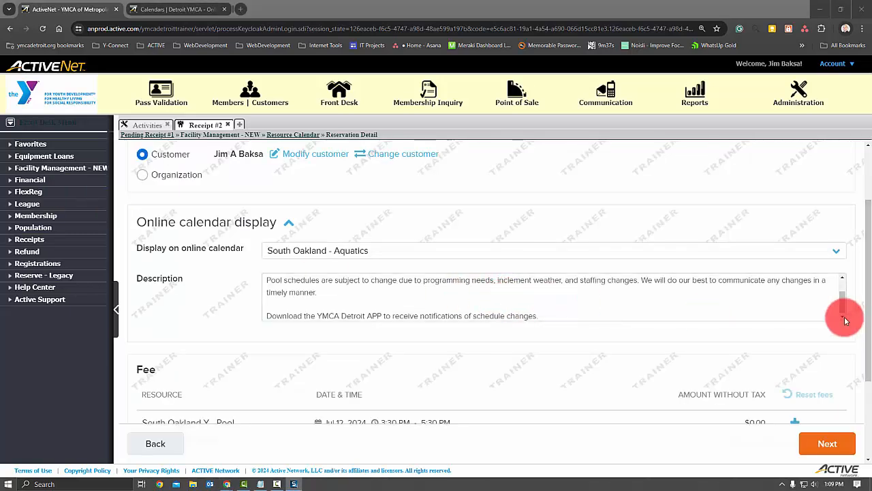
{"action": "left_click", "coordinate": [843, 318]}
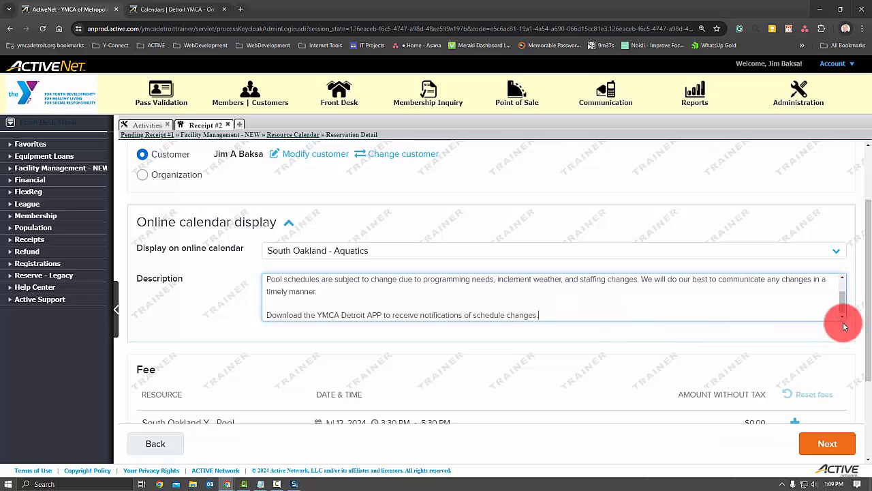
{"action": "left_click", "coordinate": [820, 449]}
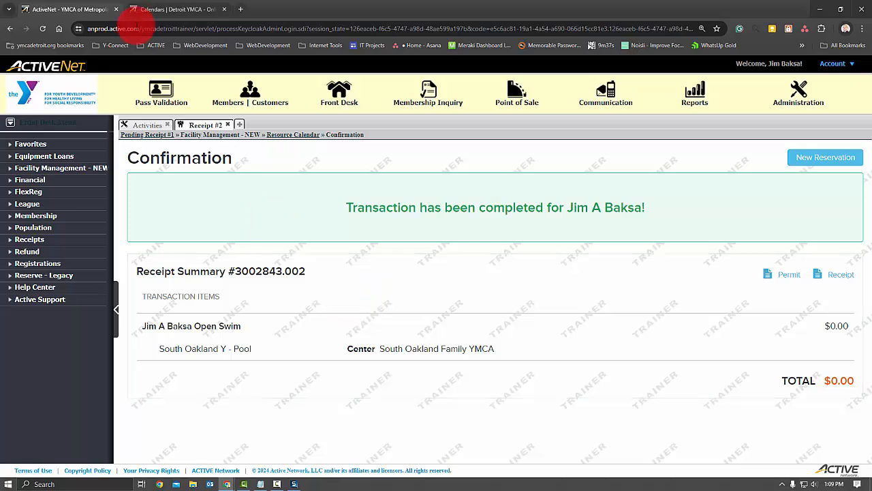
- Go to the public online calendar and view Boll - Aquatics, then return to South Oakland - Aquatics
{"action": "left_click", "coordinate": [157, 11]}
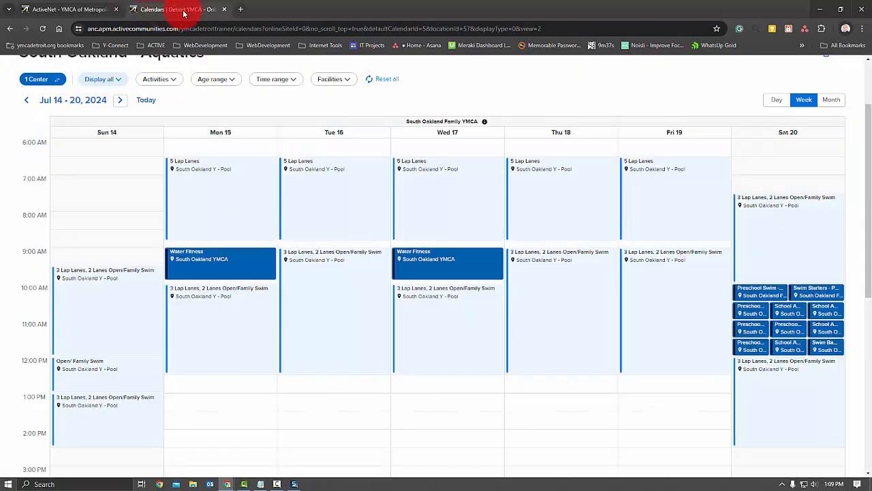
{"action": "scroll", "coordinate": [149, 106], "scroll_direction": "up", "scroll_amount": 2}
{"action": "mouse_move", "coordinate": [150, 107]}
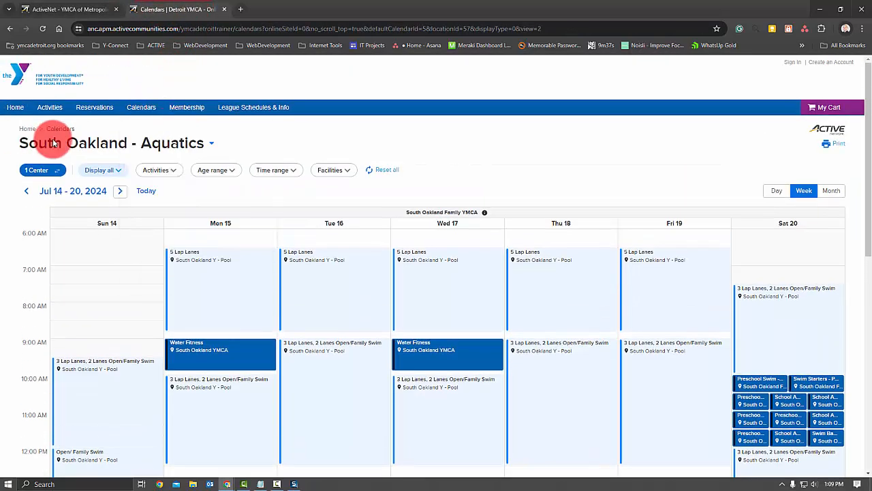
{"action": "left_click", "coordinate": [196, 140]}
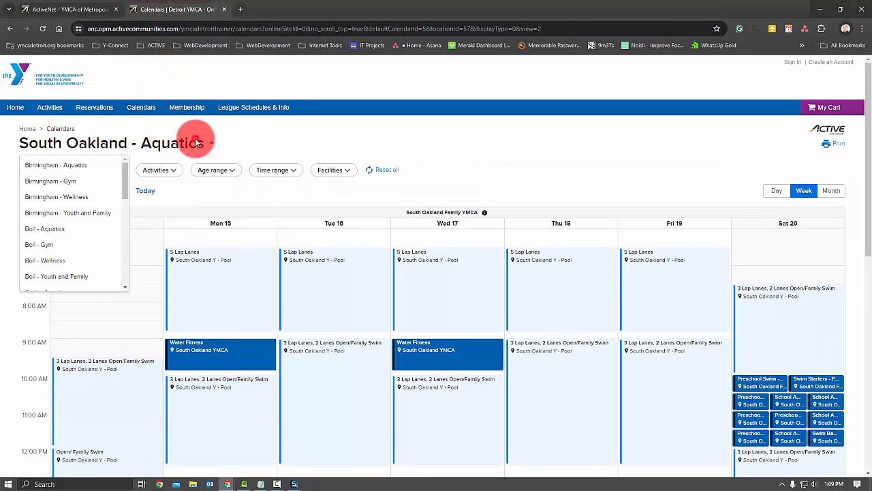
{"action": "left_click", "coordinate": [46, 228]}
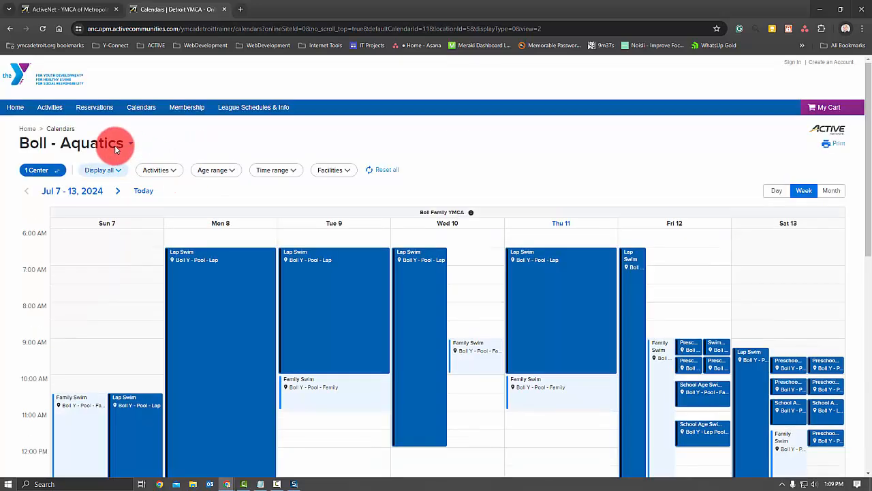
{"action": "left_click", "coordinate": [115, 147]}
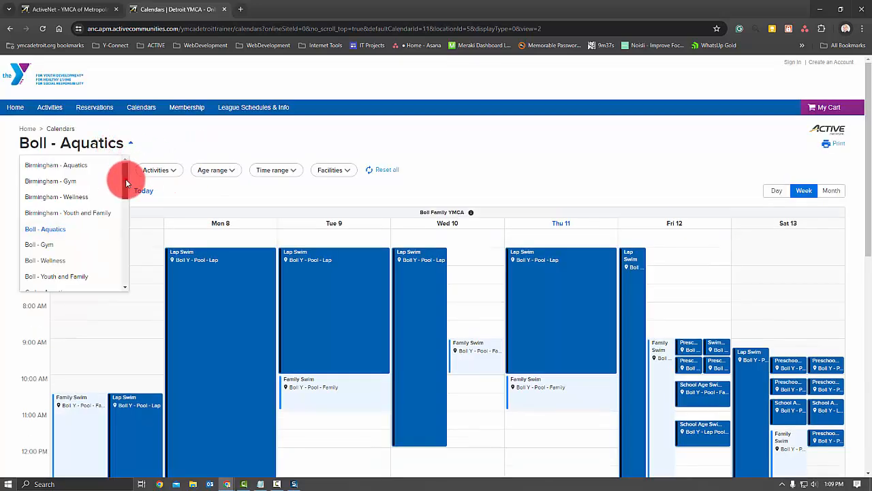
{"action": "left_click_drag", "start_coordinate": [127, 181], "coordinate": [121, 266]}
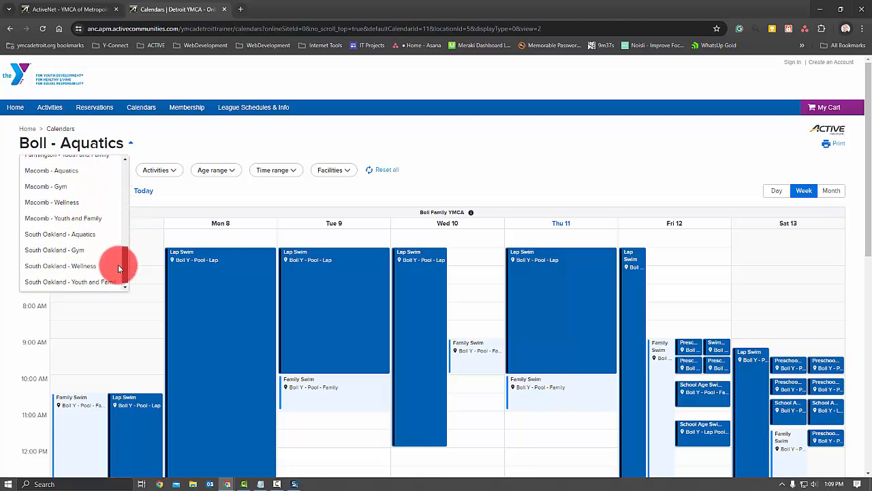
{"action": "left_click", "coordinate": [78, 240]}
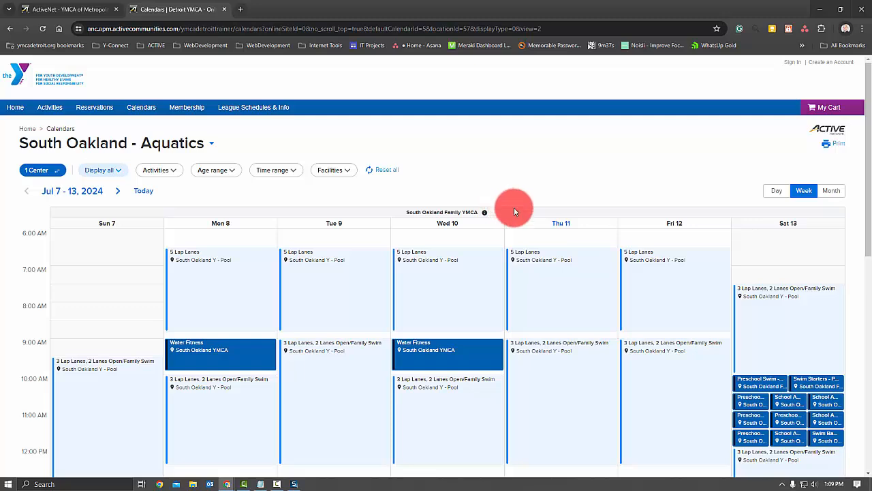
- View the Friday, Jul 12 Open Swim event on the online calendar, expanding its full description before closing it
{"action": "scroll", "coordinate": [565, 238], "scroll_direction": "down", "scroll_amount": 3}
{"action": "scroll", "coordinate": [565, 243], "scroll_direction": "down", "scroll_amount": 2}
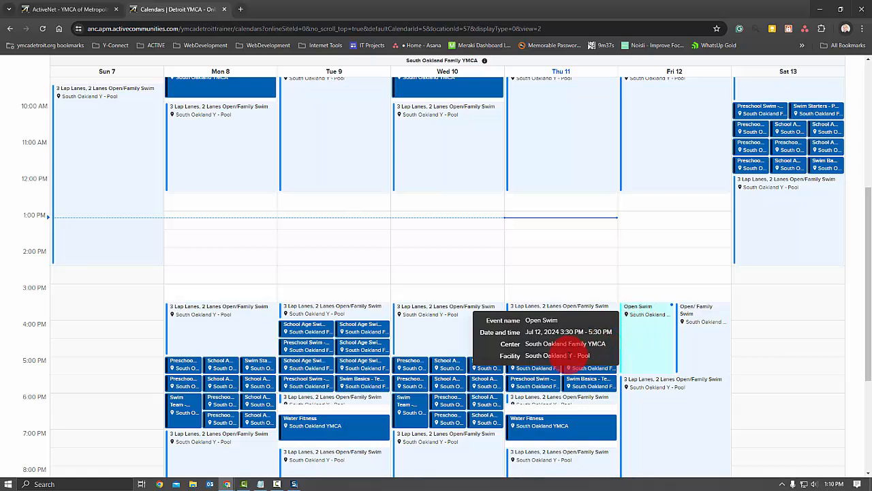
{"action": "mouse_move", "coordinate": [710, 325]}
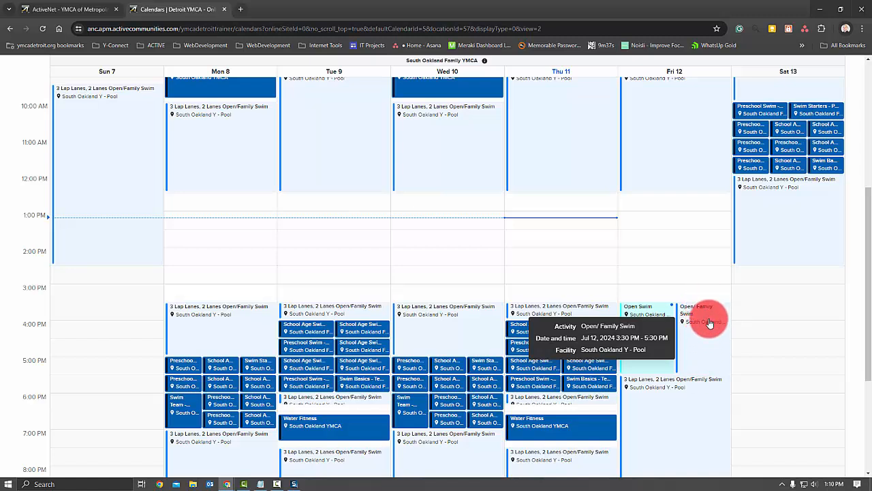
{"action": "left_click", "coordinate": [645, 315]}
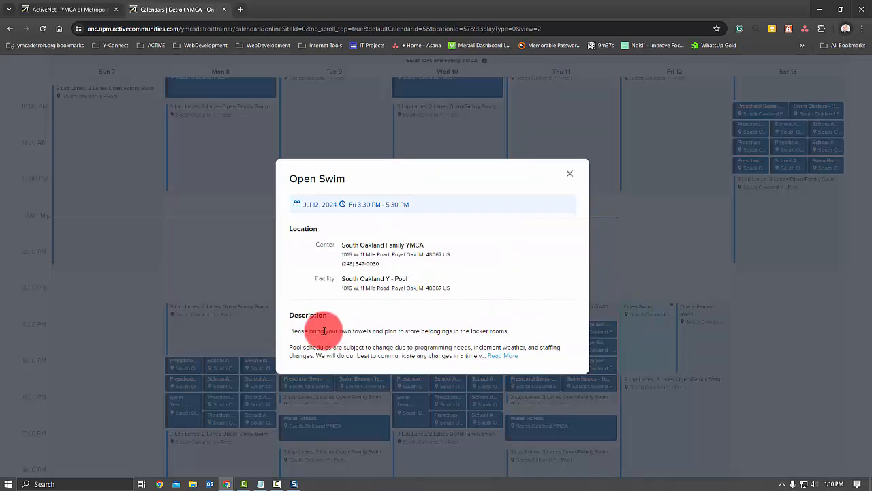
{"action": "left_click", "coordinate": [492, 357]}
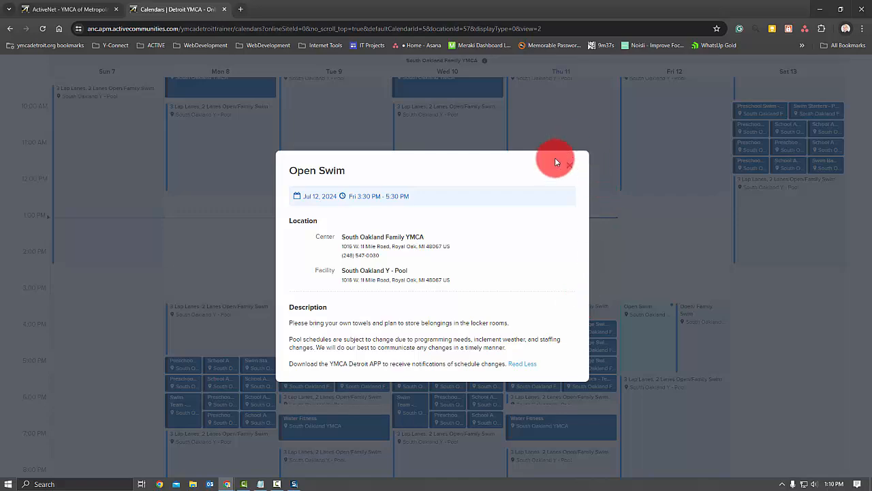
{"action": "left_click", "coordinate": [568, 169]}
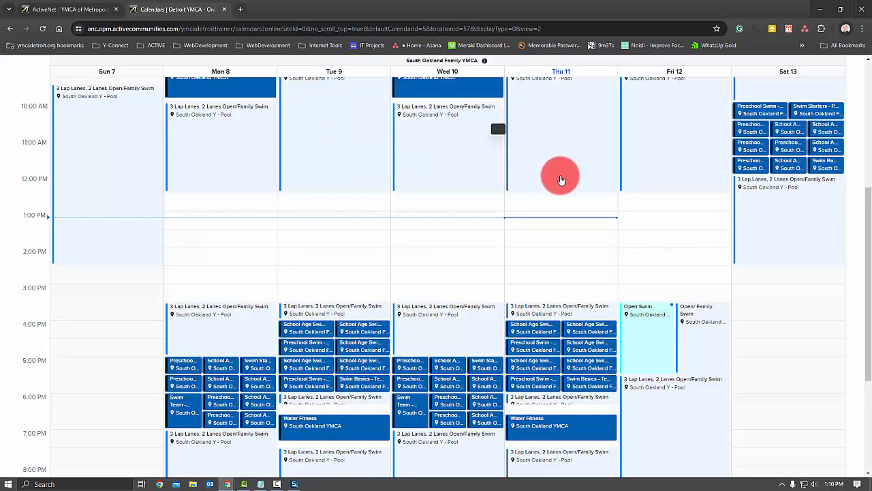
- Copy the activity number from the Friday 5:30 PM 3 Lap Lanes, 2 Lanes Open/Family Swim event's details and close them
{"action": "mouse_move", "coordinate": [658, 420]}
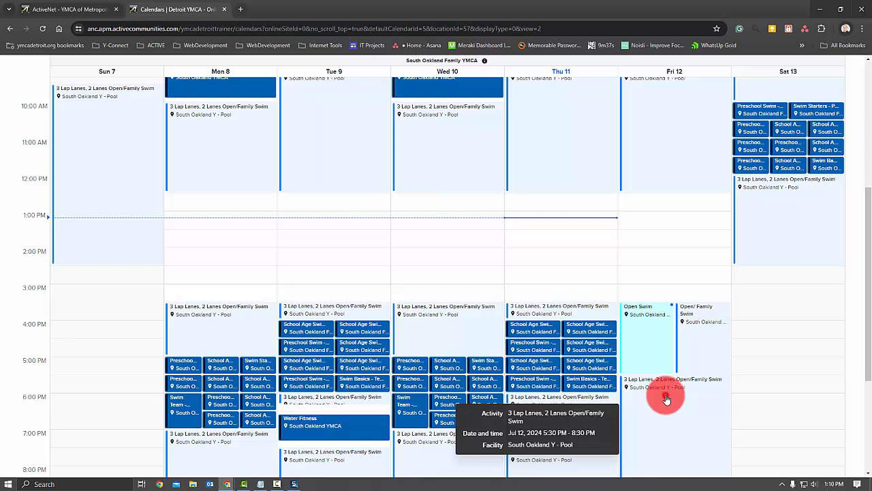
{"action": "left_click", "coordinate": [666, 399]}
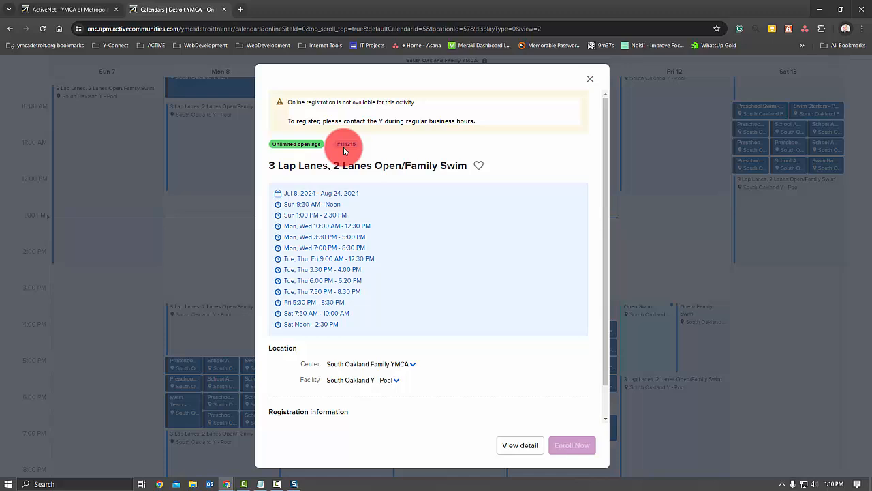
{"action": "left_click_drag", "start_coordinate": [335, 144], "coordinate": [386, 167]}
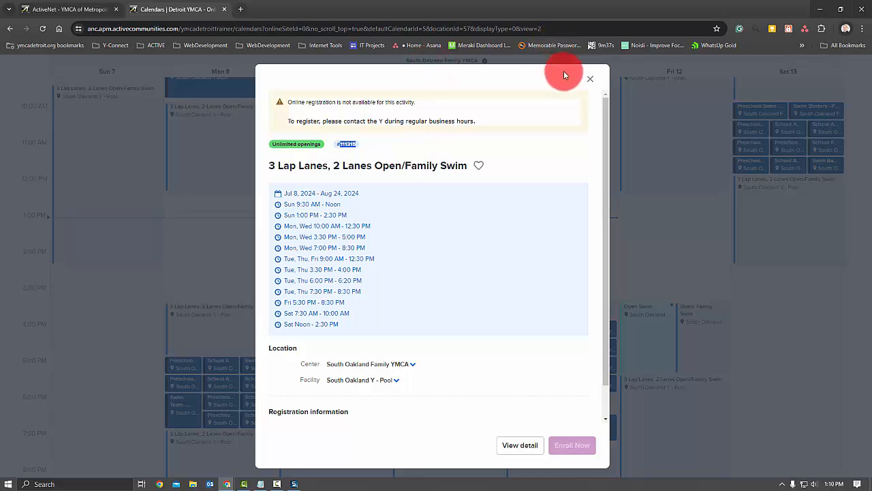
{"action": "left_click", "coordinate": [588, 78]}
- Switch to ActiveNet, cancel out of the Open/ Family Swim activity dates, and go back to the activity list
{"action": "left_click", "coordinate": [80, 12]}
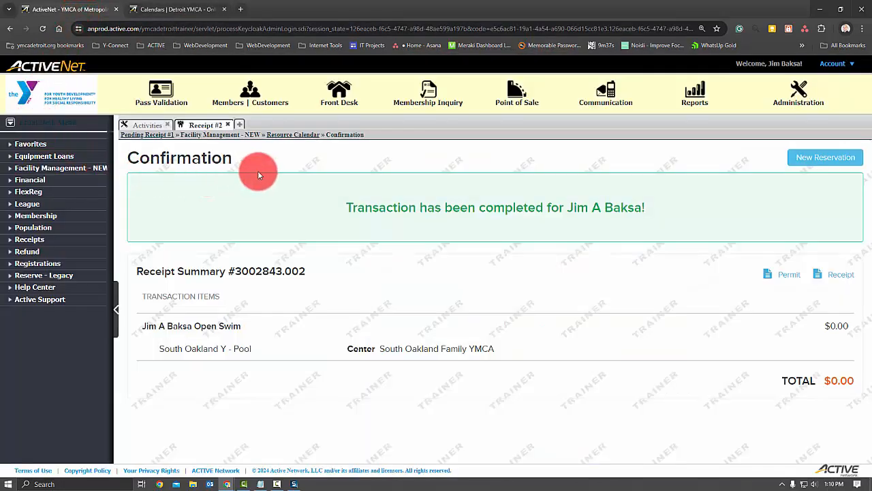
{"action": "left_click", "coordinate": [144, 125]}
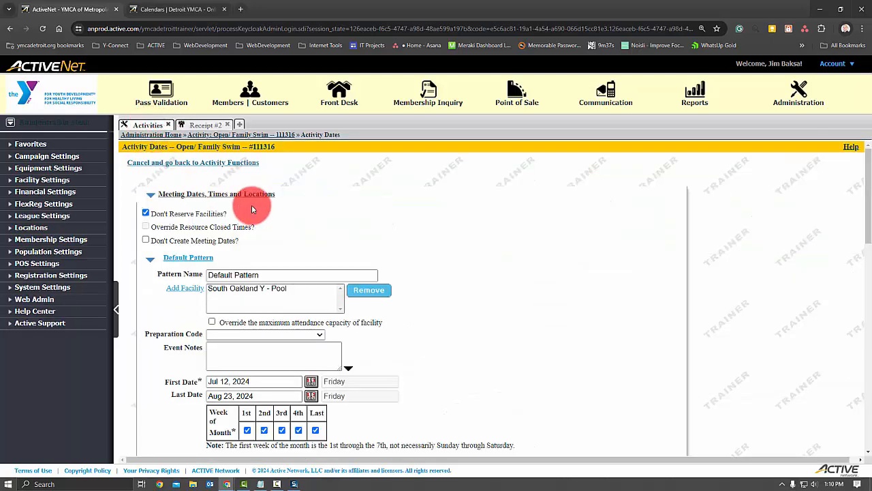
{"action": "left_click", "coordinate": [222, 169]}
{"action": "left_click", "coordinate": [339, 170]}
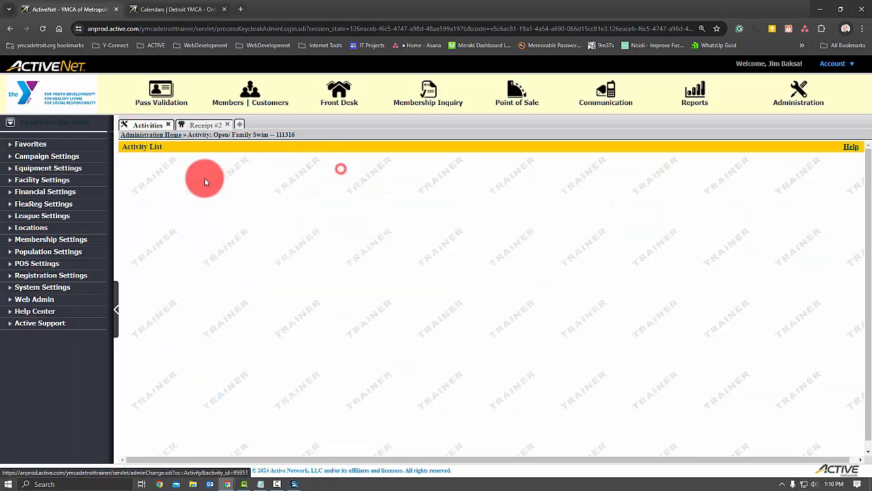
- Modify the activity search by clearing the activity name and searching for activity number 111315
{"action": "left_click", "coordinate": [181, 178]}
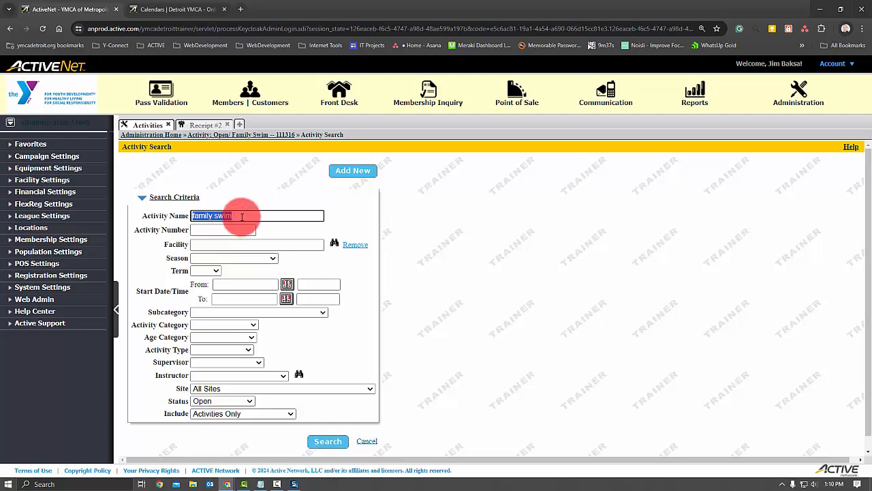
{"action": "key", "text": "BackSpace"}
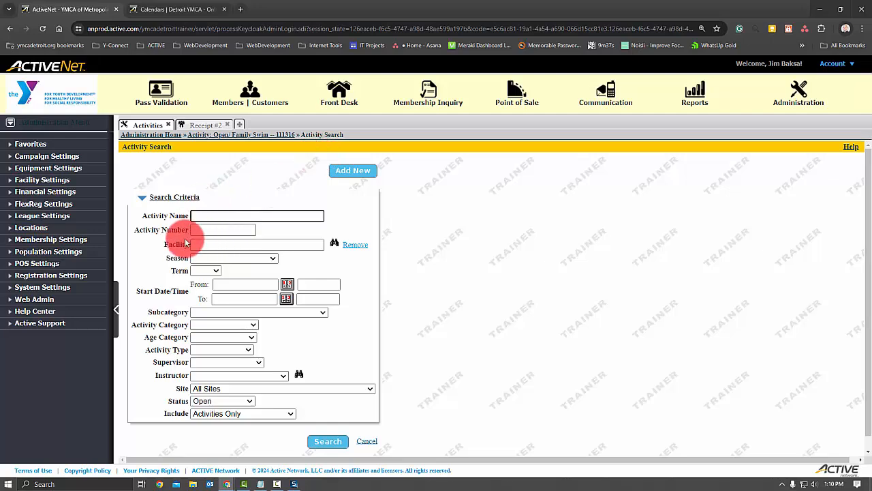
{"action": "left_click", "coordinate": [214, 242]}
{"action": "left_click", "coordinate": [217, 230]}
{"action": "type", "text": "111315"}
{"action": "left_click", "coordinate": [327, 441]}
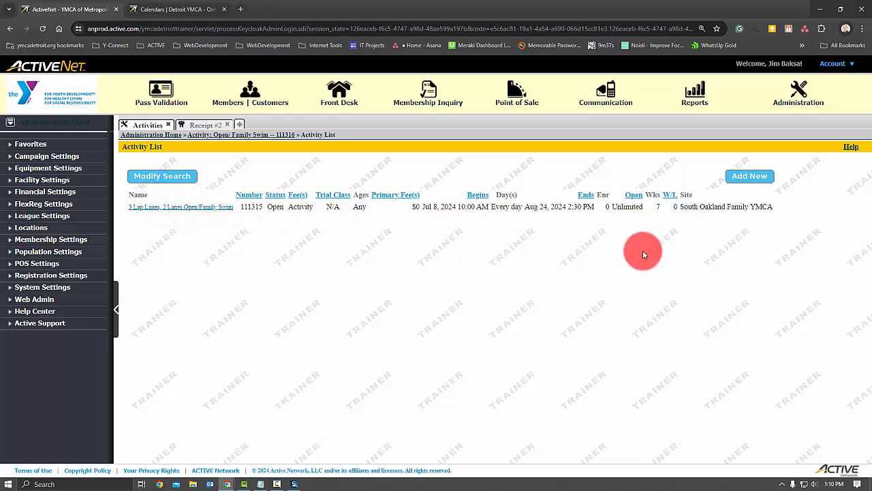
- Open the 3 Lap Lanes, 2 Lanes Open/Family Swim activity's details for editing and find its meeting dates, times and locations
{"action": "left_click", "coordinate": [170, 214]}
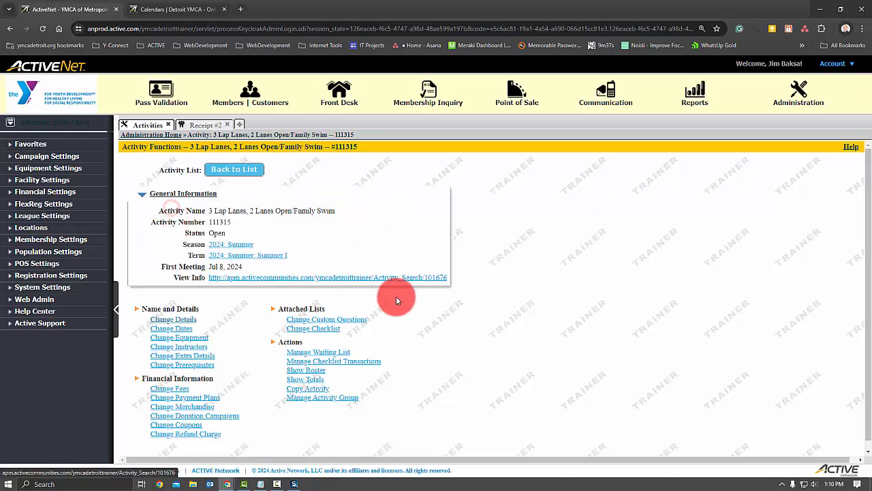
{"action": "left_click", "coordinate": [191, 321]}
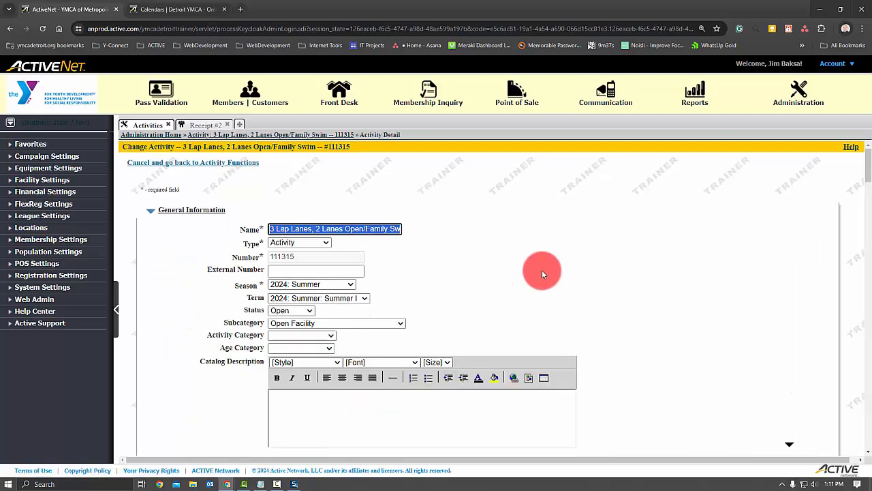
{"action": "scroll", "coordinate": [542, 273], "scroll_direction": "down", "scroll_amount": 2}
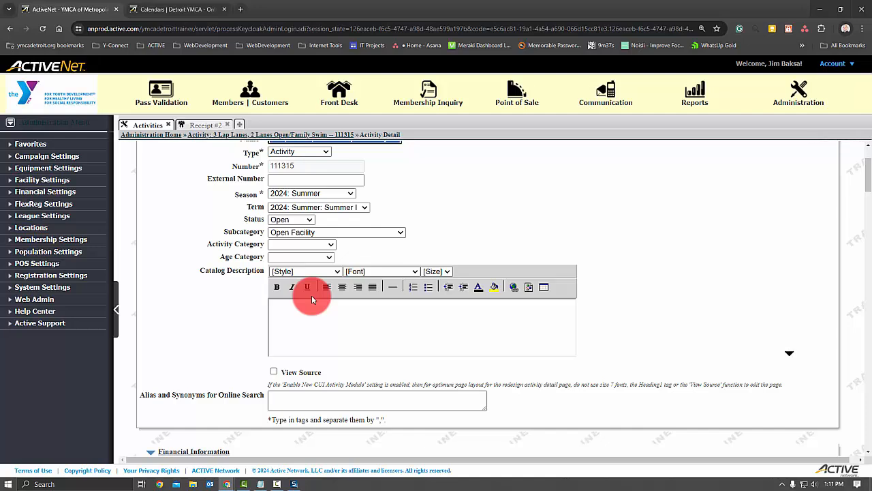
{"action": "scroll", "coordinate": [311, 295], "scroll_direction": "down", "scroll_amount": 7}
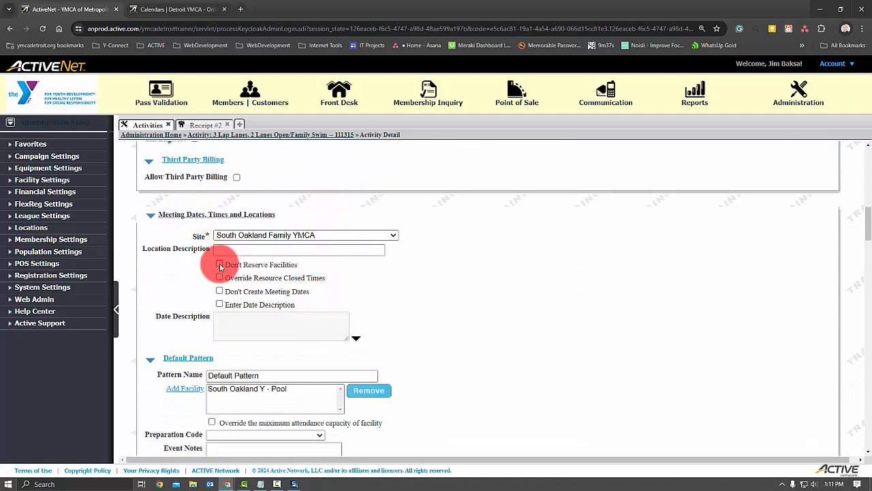
- Review the activity's default pattern and capture a screenshot of its day, start time and duration table
{"action": "scroll", "coordinate": [385, 290], "scroll_direction": "down", "scroll_amount": 3}
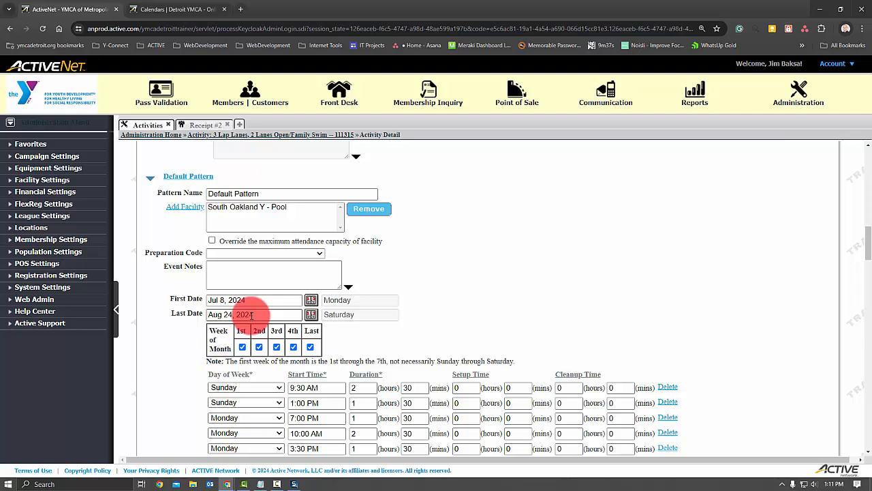
{"action": "scroll", "coordinate": [453, 312], "scroll_direction": "down", "scroll_amount": 3}
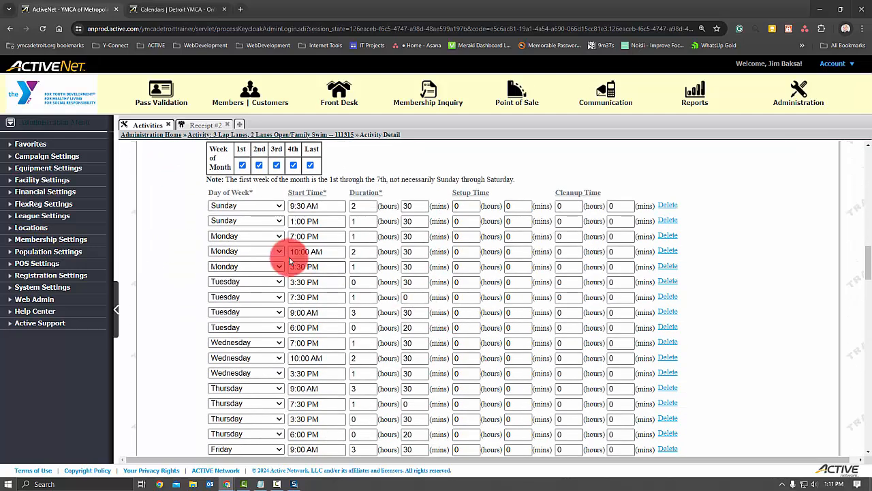
{"action": "scroll", "coordinate": [176, 190], "scroll_direction": "down", "scroll_amount": 2}
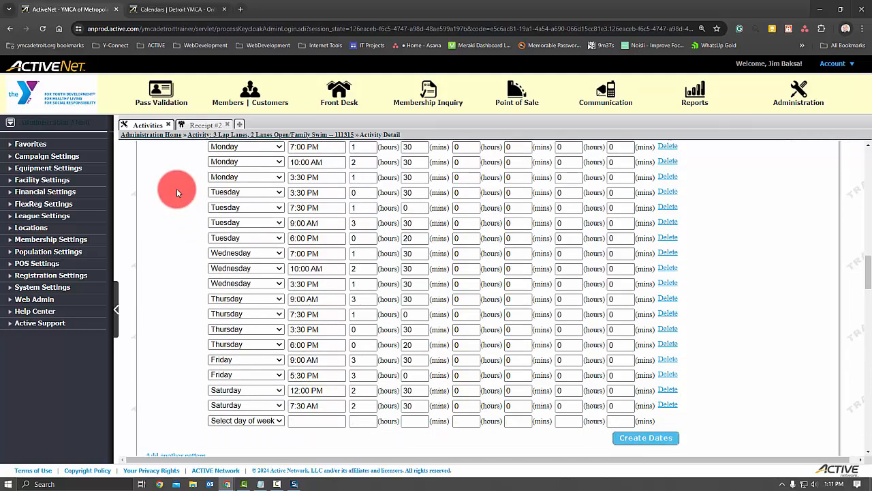
{"action": "scroll", "coordinate": [176, 192], "scroll_direction": "up", "scroll_amount": 2}
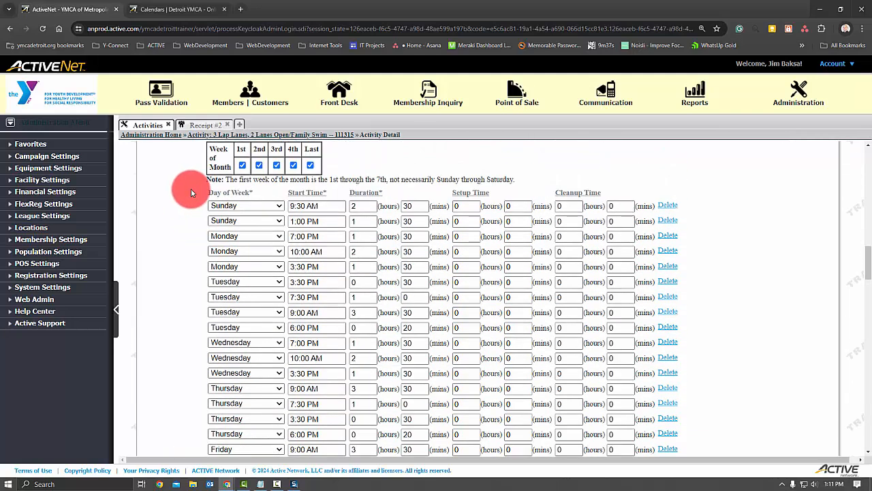
{"action": "key", "text": "Print"}
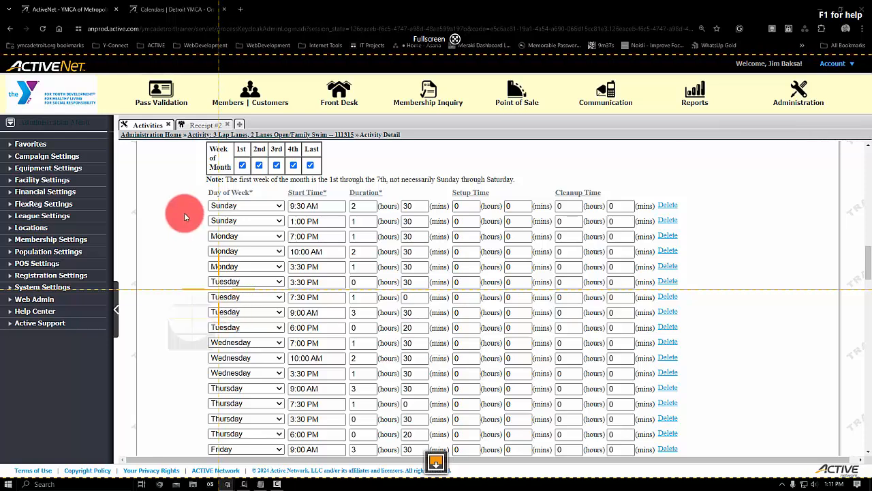
{"action": "left_click_drag", "start_coordinate": [205, 185], "coordinate": [720, 461]}
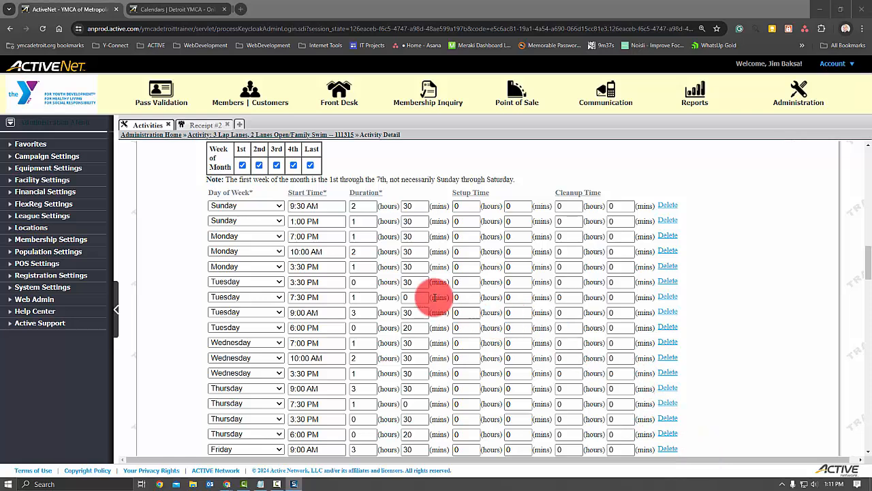
- Start a new reservation from the receipt confirmation and examine the pool's Friday, Jul 12 bookings in the resource calendar
{"action": "left_click", "coordinate": [196, 127]}
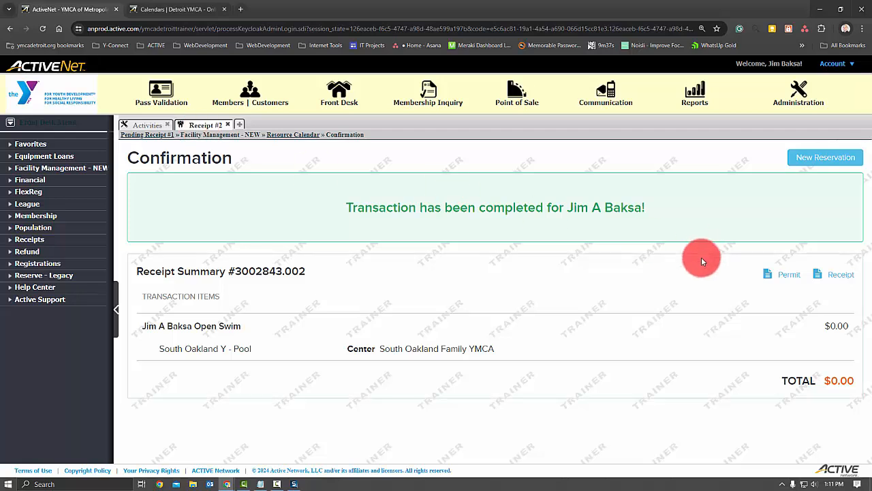
{"action": "left_click", "coordinate": [807, 158]}
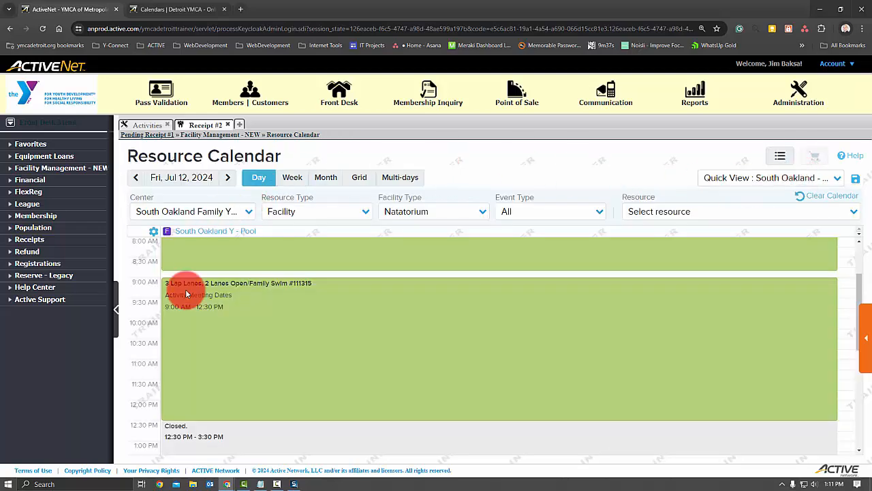
{"action": "mouse_move", "coordinate": [281, 289]}
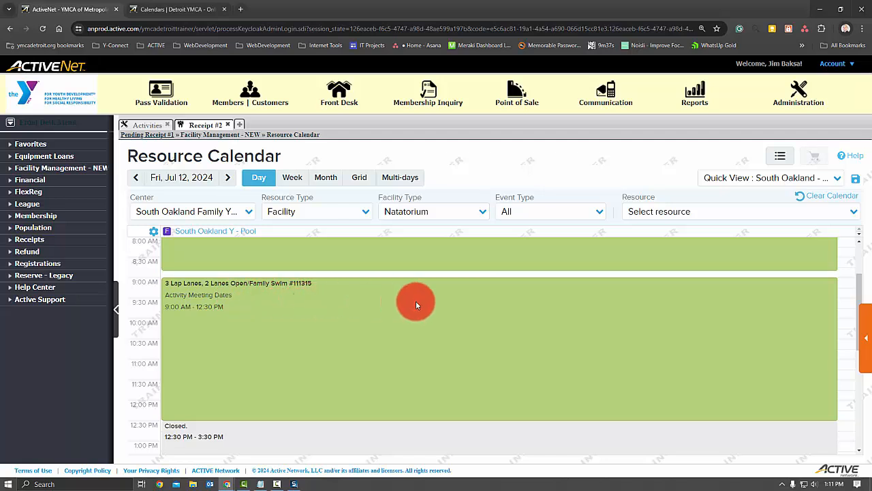
{"action": "mouse_move", "coordinate": [458, 289]}
{"action": "mouse_move", "coordinate": [414, 282]}
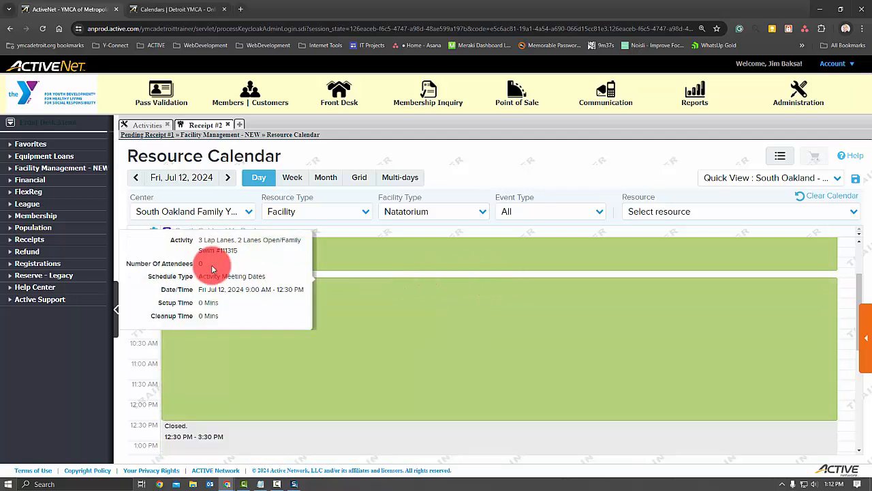
- Enable Don't Reserve Facilities for the 3 Lap Lanes, 2 Lanes Open/Family Swim activity and save it
{"action": "left_click", "coordinate": [143, 125]}
{"action": "scroll", "coordinate": [374, 263], "scroll_direction": "down", "scroll_amount": 10}
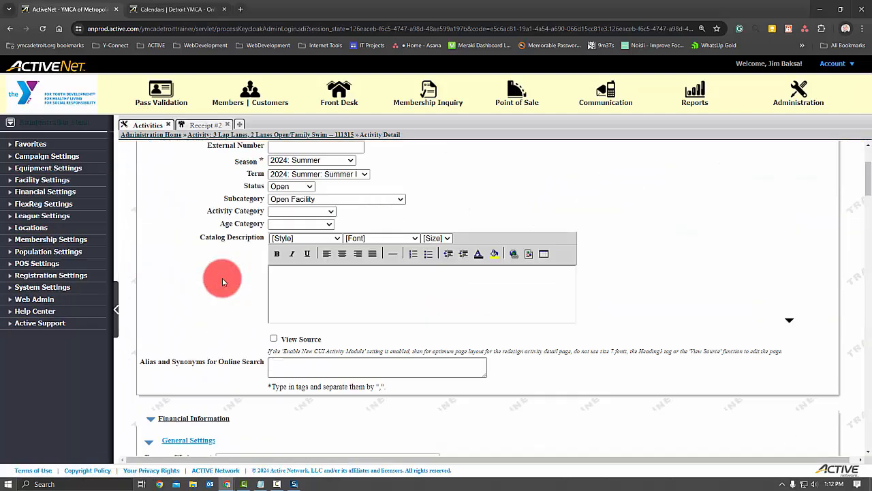
{"action": "scroll", "coordinate": [223, 278], "scroll_direction": "down", "scroll_amount": 1}
{"action": "left_click", "coordinate": [218, 264]}
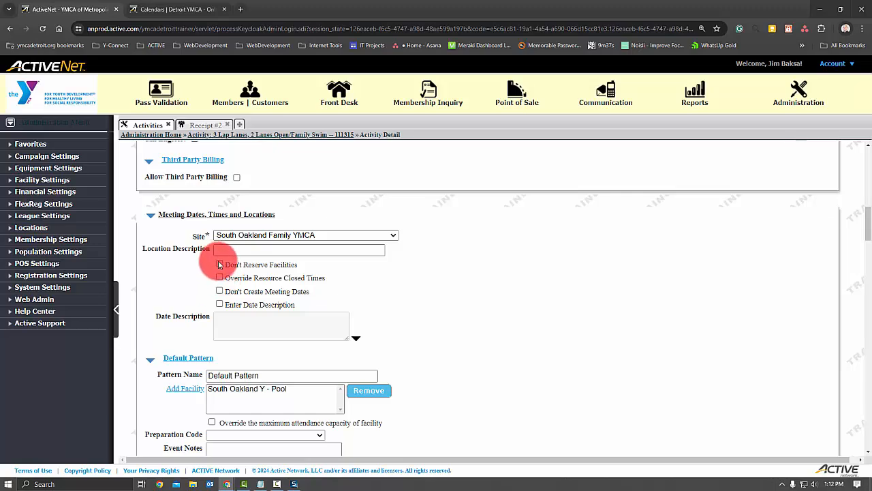
{"action": "scroll", "coordinate": [490, 296], "scroll_direction": "down", "scroll_amount": 15}
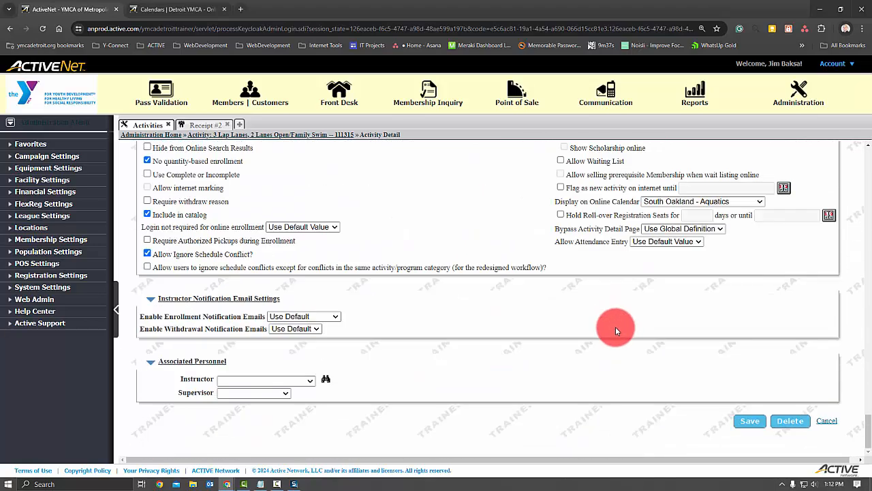
{"action": "left_click", "coordinate": [752, 422]}
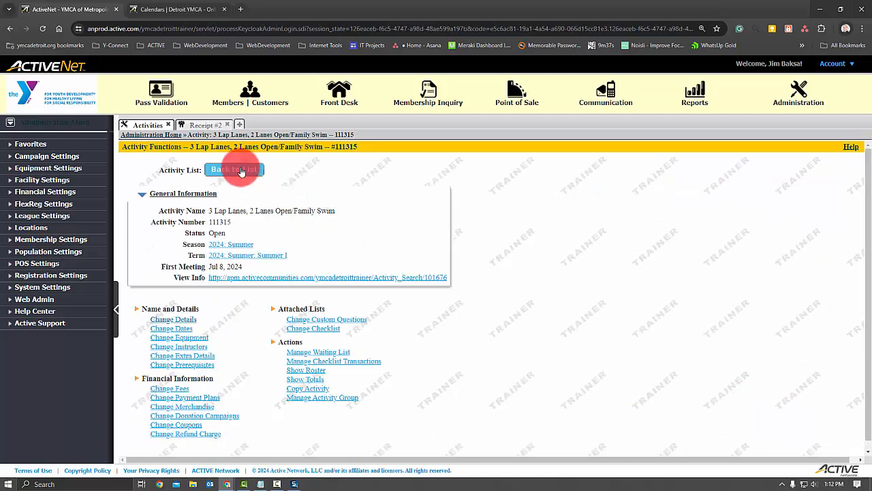
- Create a booking for South Oakland Y - Pool on Mon, Jul 08, 2024 from 10:00 AM to 12:30 PM in the resource calendar
{"action": "left_click", "coordinate": [202, 126]}
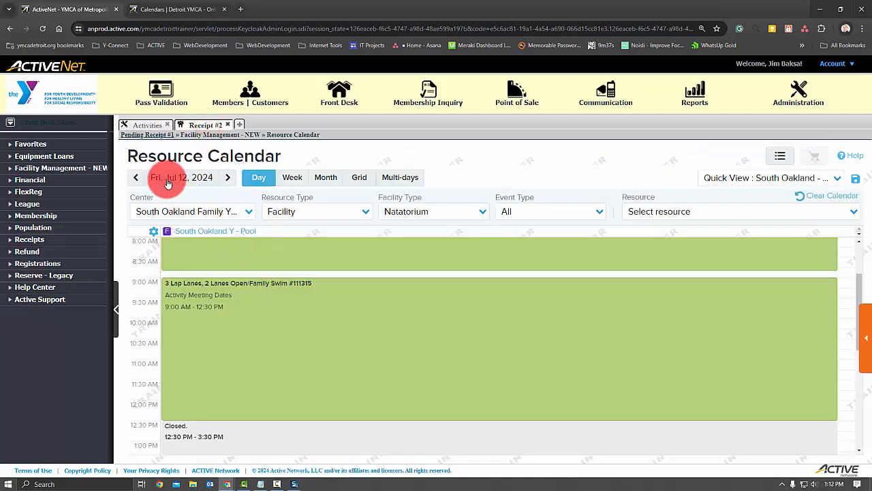
{"action": "left_click", "coordinate": [137, 177]}
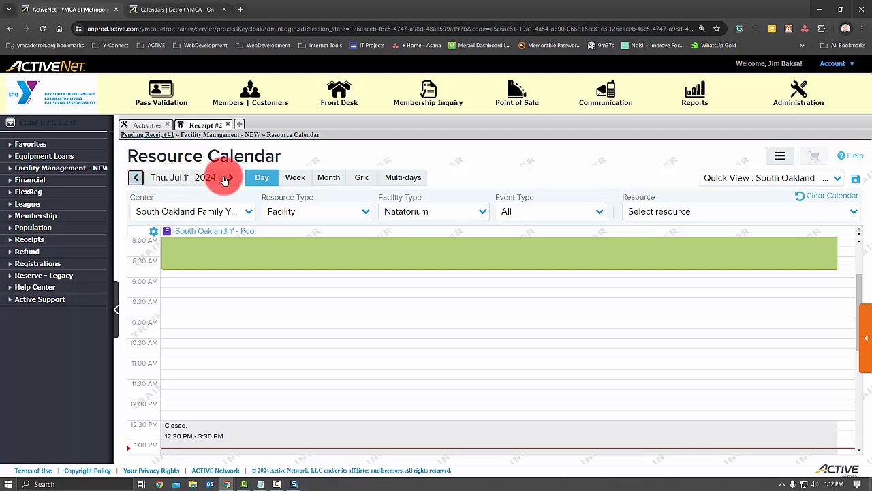
{"action": "left_click", "coordinate": [134, 178]}
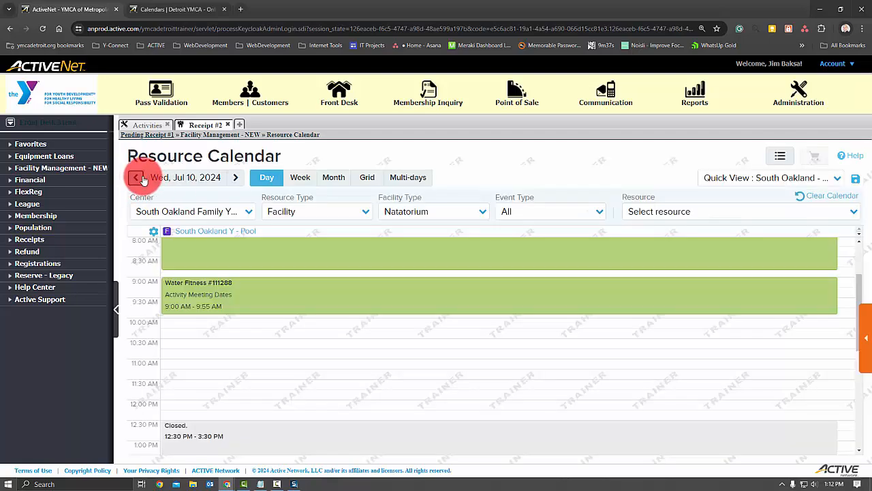
{"action": "left_click", "coordinate": [136, 177]}
{"action": "left_click", "coordinate": [136, 177]}
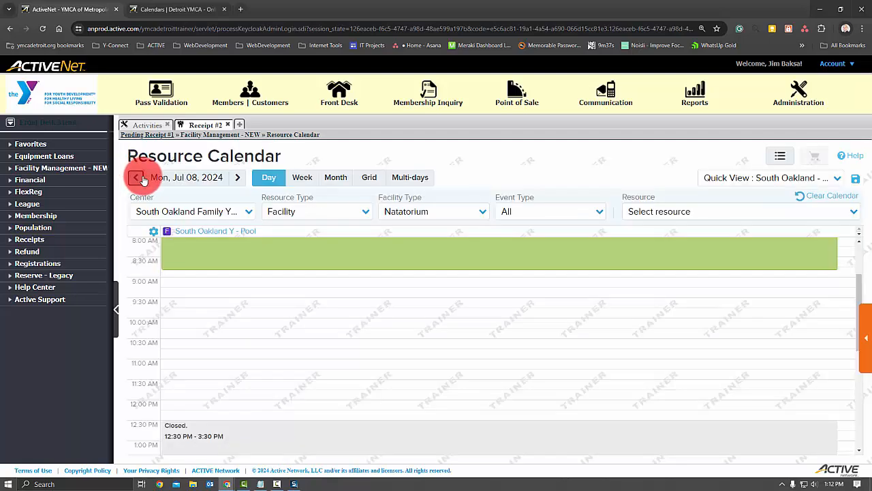
{"action": "scroll", "coordinate": [228, 312], "scroll_direction": "up", "scroll_amount": 2}
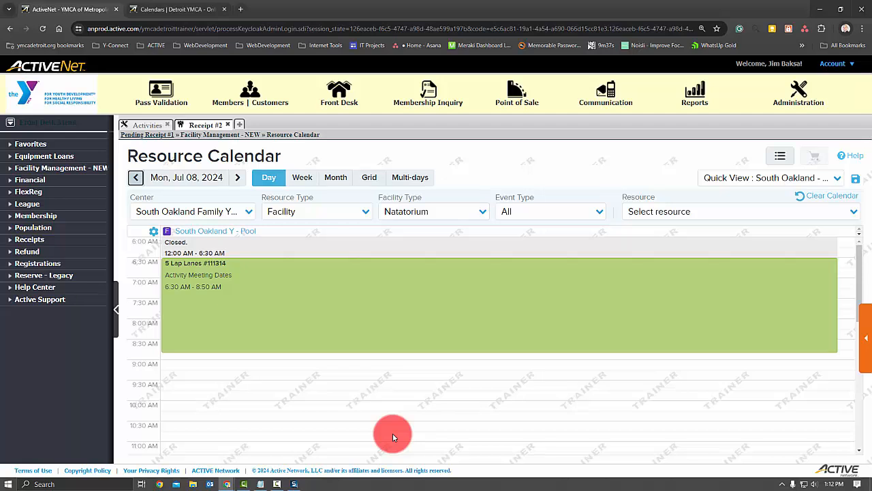
{"action": "scroll", "coordinate": [311, 394], "scroll_direction": "down", "scroll_amount": 2}
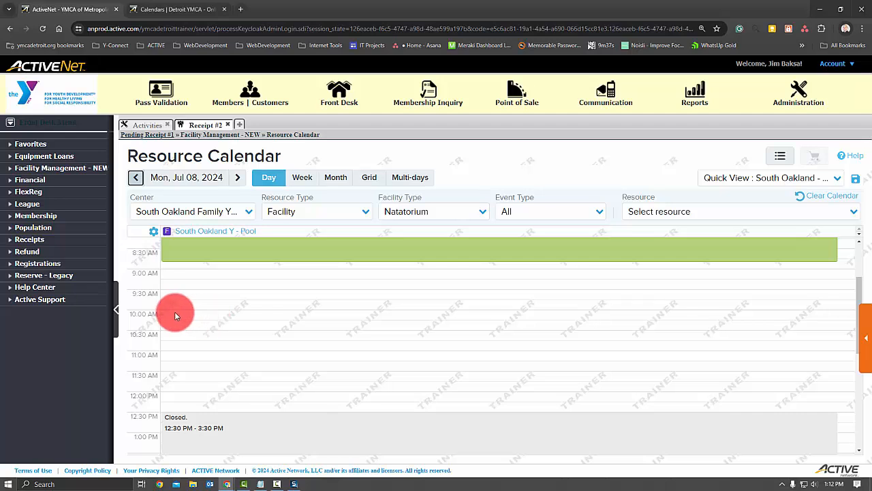
{"action": "left_click_drag", "start_coordinate": [174, 314], "coordinate": [174, 406]}
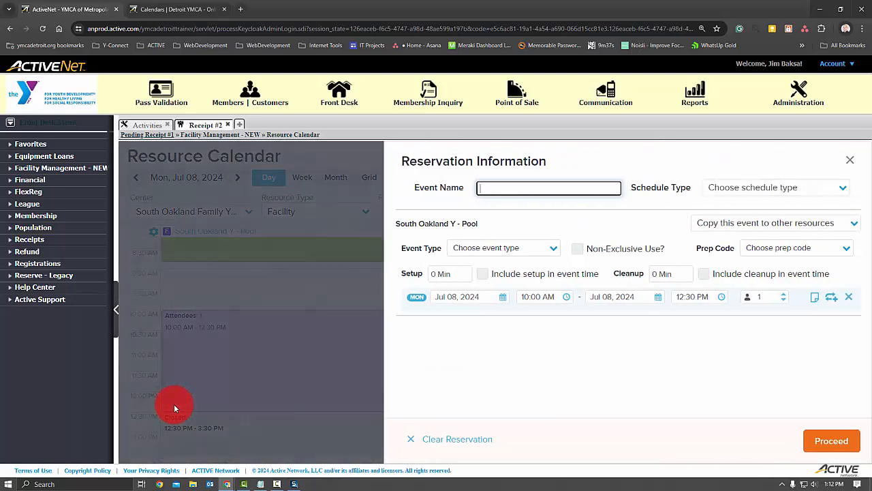
- Name the reservation event "Open/Family Swim - 3 Lap Lanes, 2 Lanes", reusing the text of the activity's name
{"action": "left_click", "coordinate": [564, 187]}
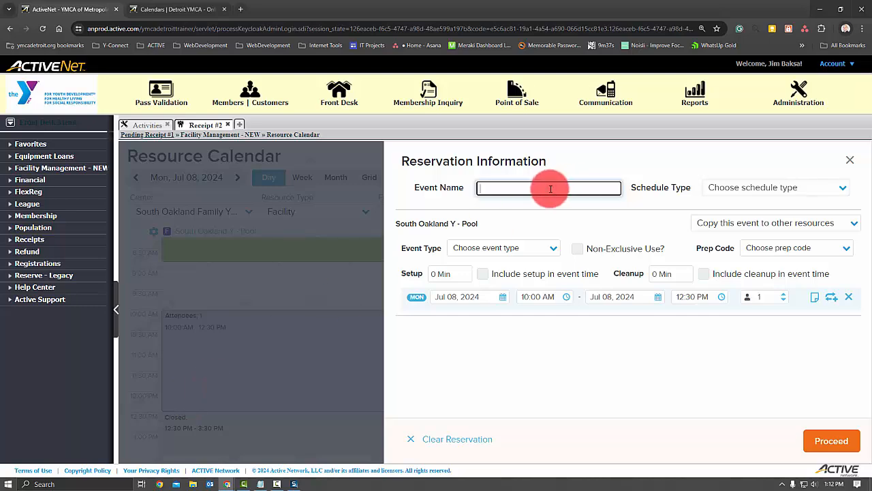
{"action": "left_click", "coordinate": [147, 124]}
{"action": "left_click_drag", "start_coordinate": [284, 217], "coordinate": [208, 214]}
{"action": "left_click", "coordinate": [208, 125]}
{"action": "left_click", "coordinate": [506, 188]}
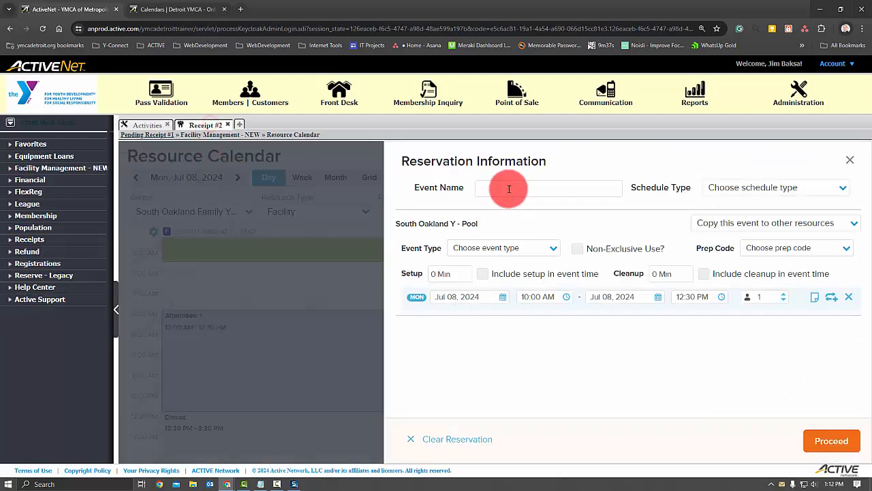
{"action": "key", "text": "ctrl+v"}
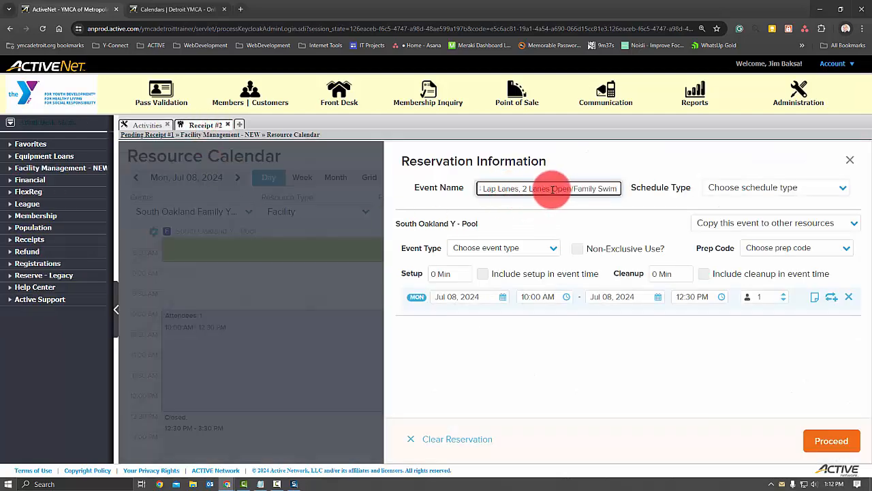
{"action": "left_click_drag", "start_coordinate": [552, 190], "coordinate": [601, 191]}
{"action": "key", "text": "ctrl+c"}
{"action": "key", "text": "BackSpace"}
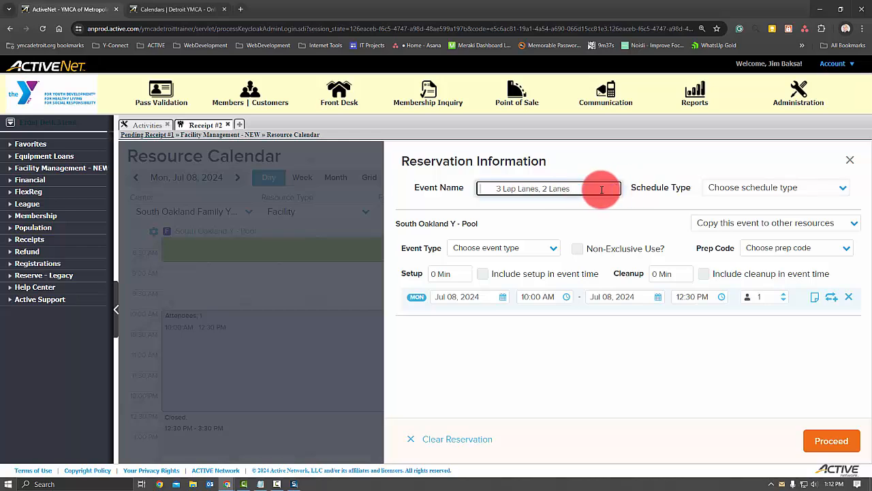
{"action": "key", "text": "ctrl+v"}
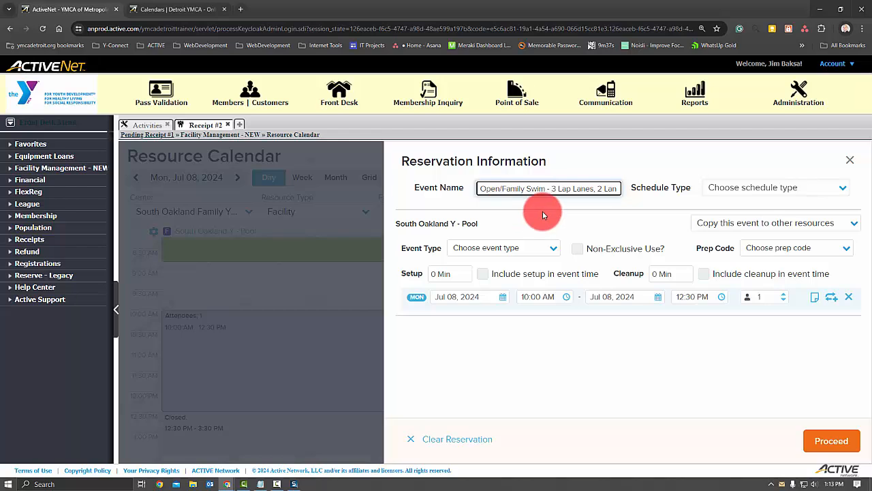
- Set the reservation's schedule type to Open Pool and its event type to Open Swim
{"action": "left_click", "coordinate": [732, 188]}
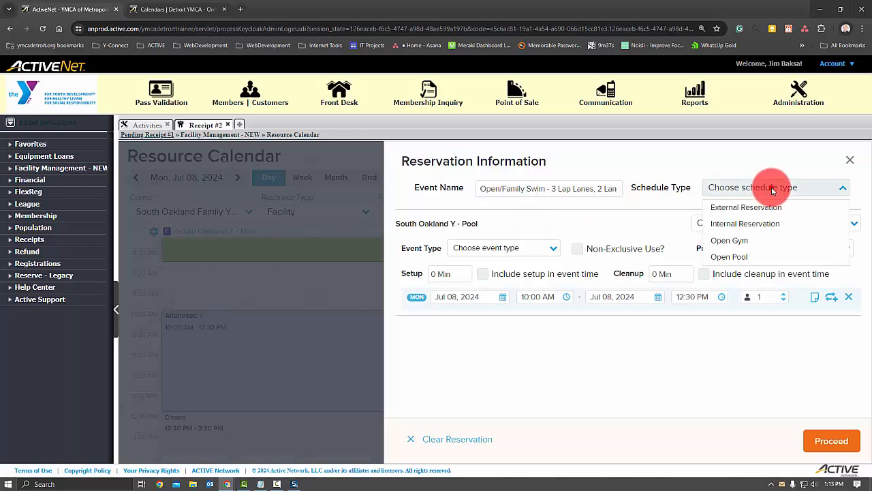
{"action": "left_click", "coordinate": [756, 257]}
{"action": "left_click", "coordinate": [540, 248]}
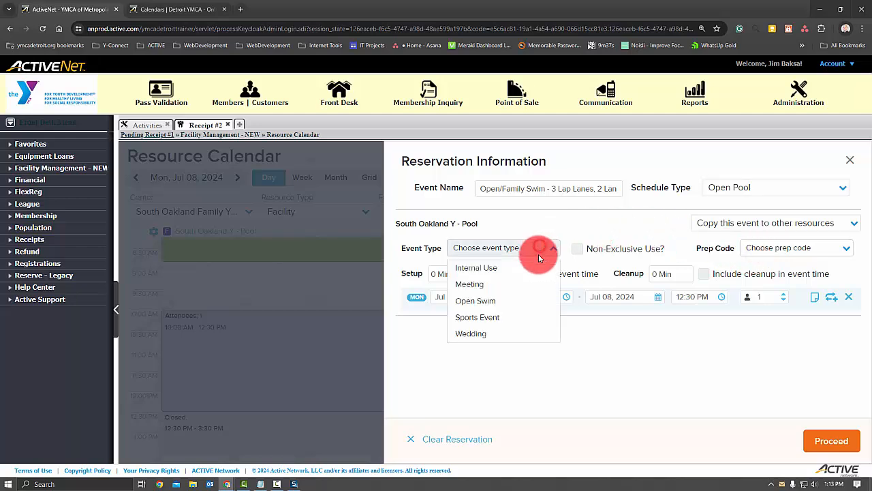
{"action": "left_click", "coordinate": [523, 304]}
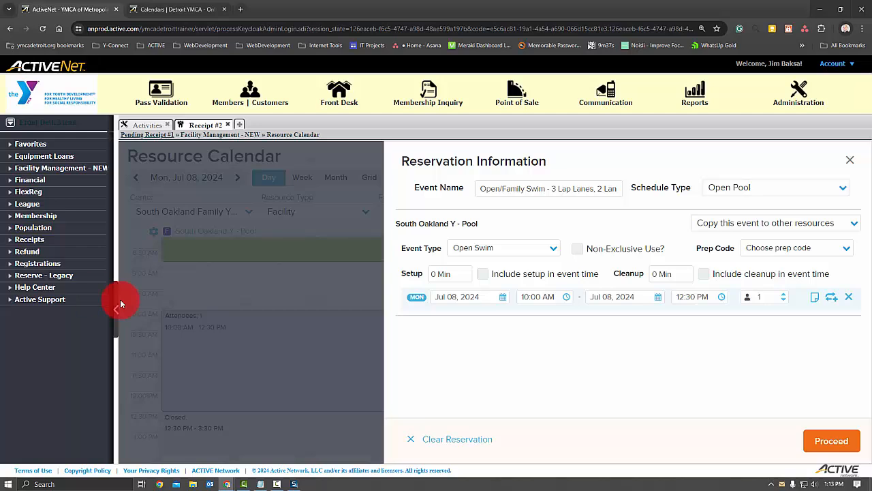
- Make the pool booking recur weekly every Monday, ending by Aug 24, 2024
{"action": "left_click", "coordinate": [831, 300]}
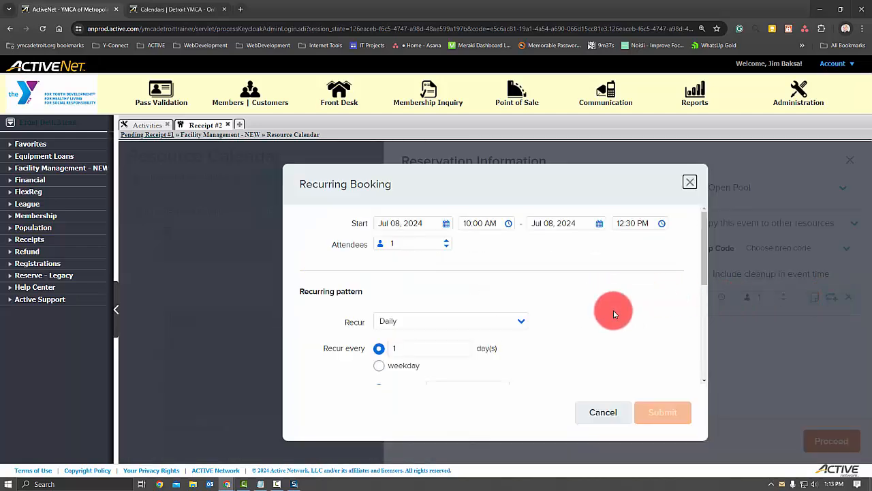
{"action": "left_click_drag", "start_coordinate": [705, 271], "coordinate": [704, 306]}
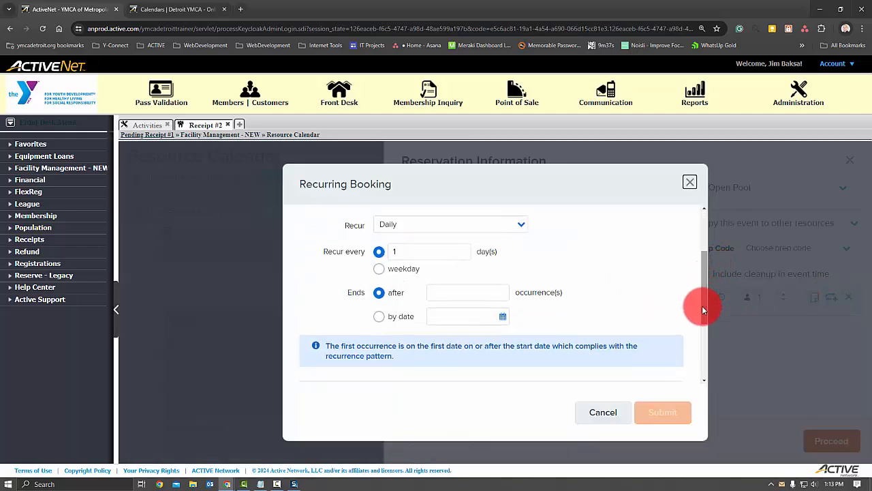
{"action": "left_click", "coordinate": [511, 222]}
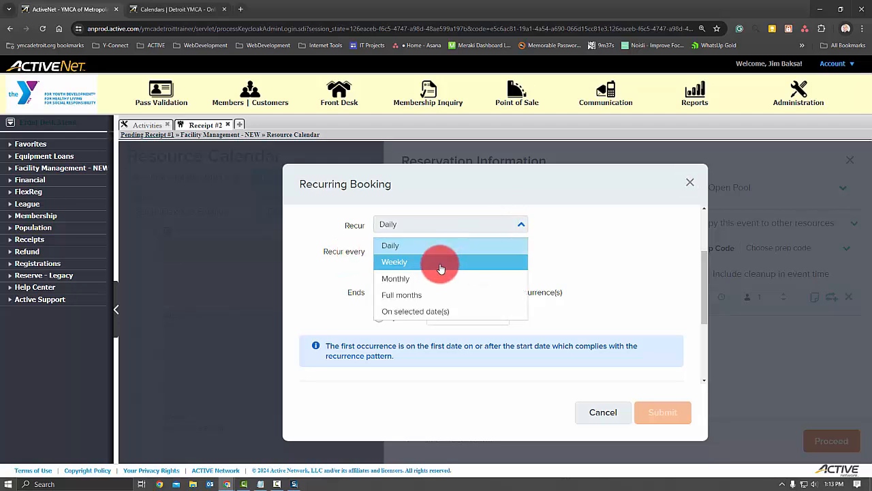
{"action": "left_click", "coordinate": [440, 266]}
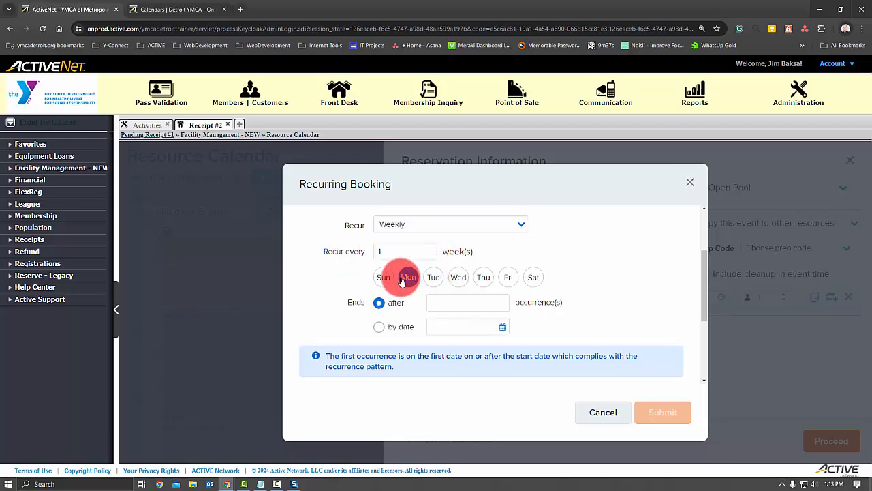
{"action": "left_click", "coordinate": [380, 328]}
{"action": "left_click", "coordinate": [453, 327]}
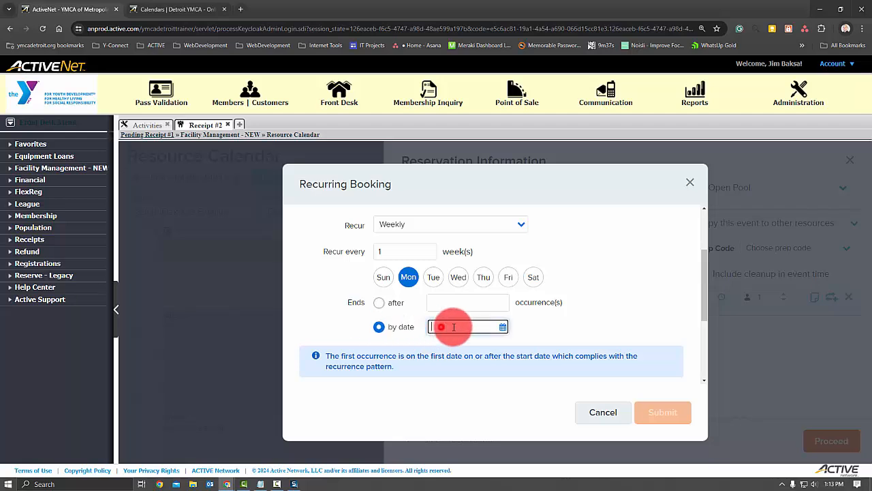
{"action": "left_click", "coordinate": [503, 326]}
{"action": "left_click", "coordinate": [553, 183]}
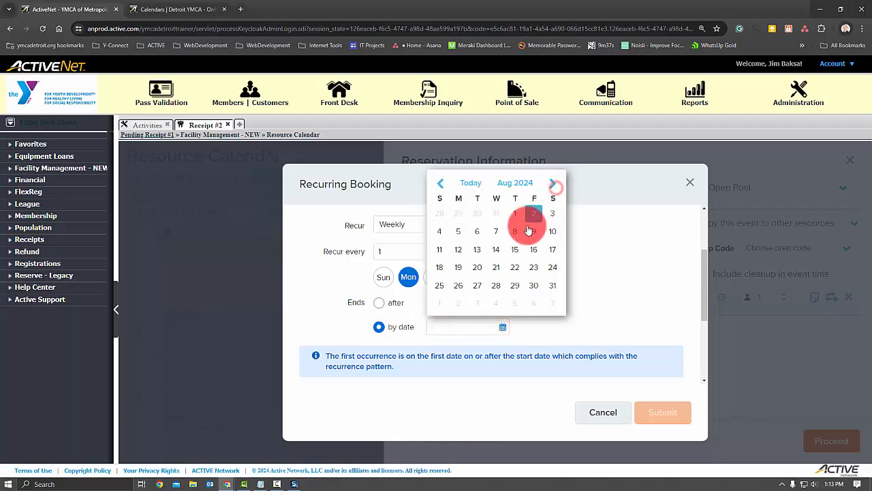
{"action": "left_click", "coordinate": [548, 268]}
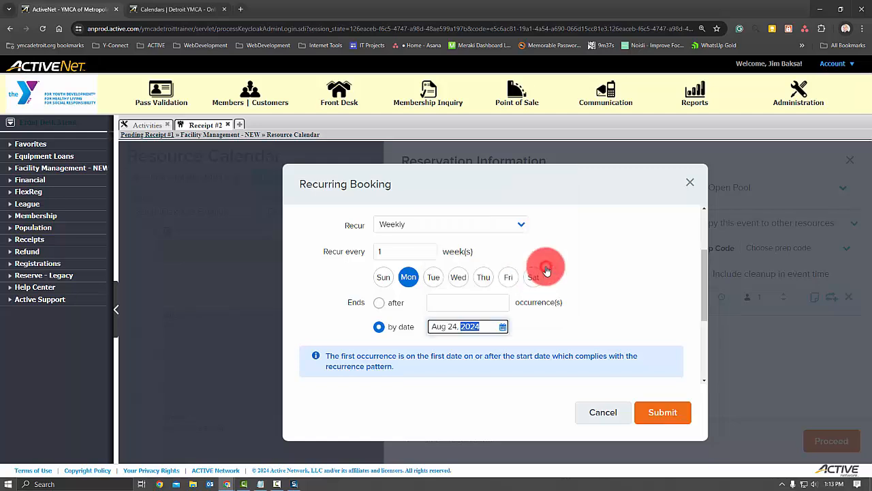
{"action": "left_click", "coordinate": [663, 412]}
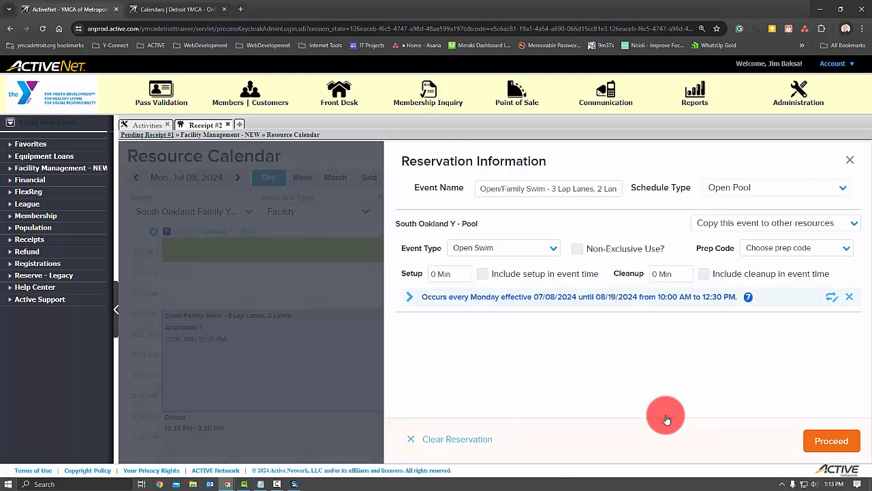
- Proceed to the reservation details and change the customer by searching for the customer's first and last name
{"action": "left_click", "coordinate": [826, 440]}
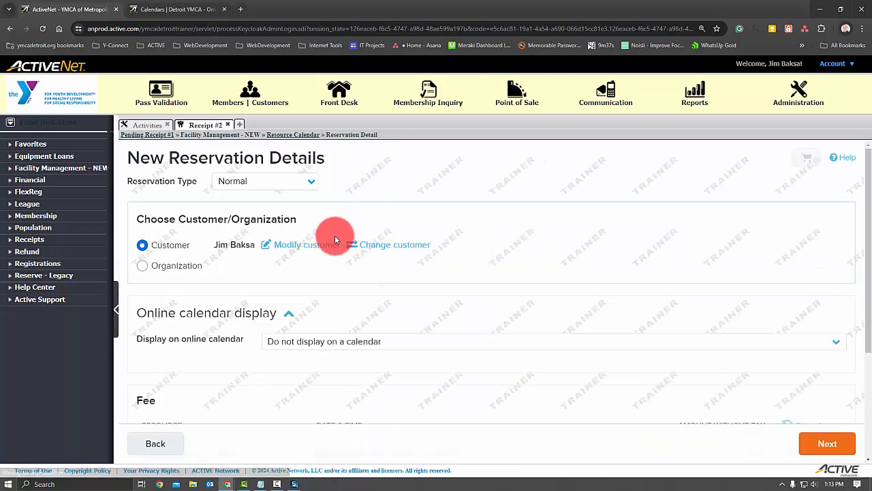
{"action": "left_click", "coordinate": [371, 238]}
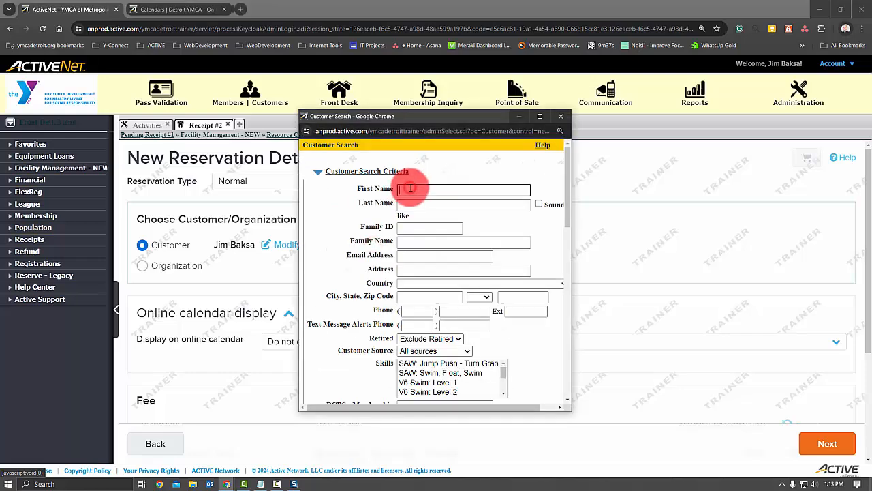
{"action": "key", "text": "Tab"}
{"action": "key", "text": "Return"}
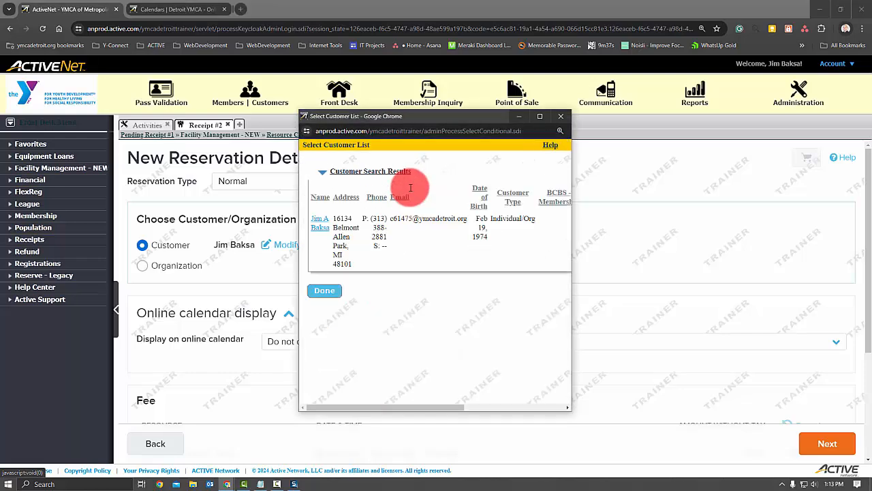
{"action": "left_click", "coordinate": [311, 219]}
- Display the reservation on the South Oakland - Aquatics online calendar, paste the pool schedule change notice as its description, and complete the reservation
{"action": "left_click", "coordinate": [355, 342]}
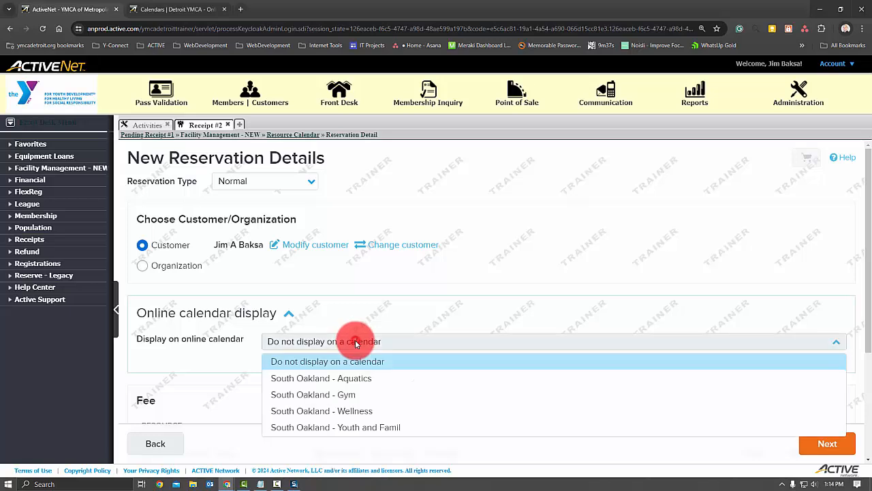
{"action": "left_click", "coordinate": [364, 379]}
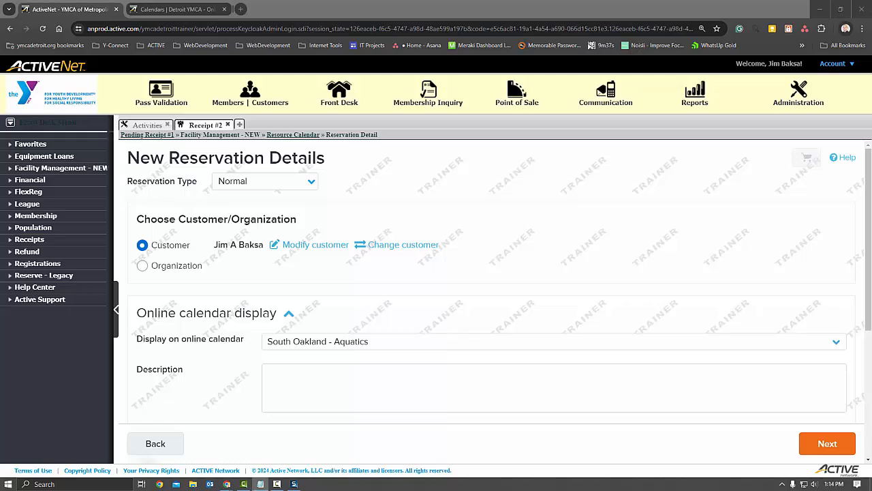
{"action": "left_click", "coordinate": [306, 372]}
{"action": "type", "text": "Pool schedules are subject to change due to programming needs, inclement weather, and staffing changes. We will do our best to communicate any changes in a timely manner.  Download the YMCA Detroit APP to receive notifications of schedule changes."}
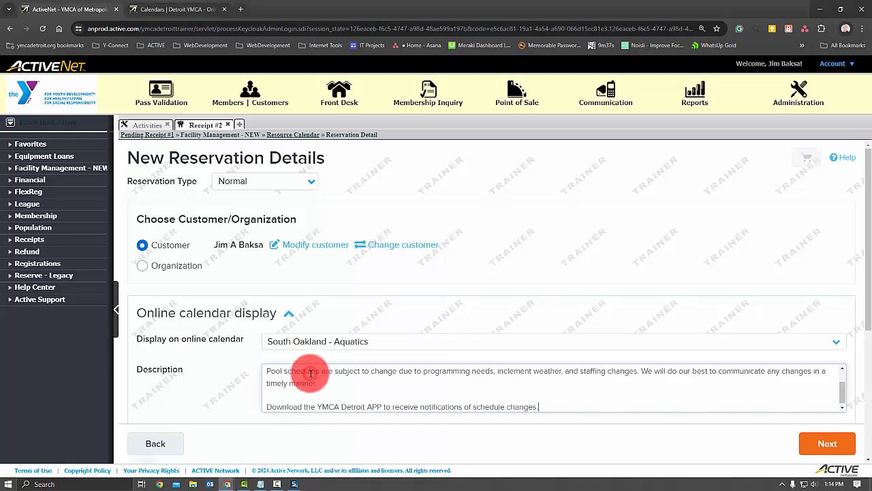
{"action": "left_click", "coordinate": [830, 446]}
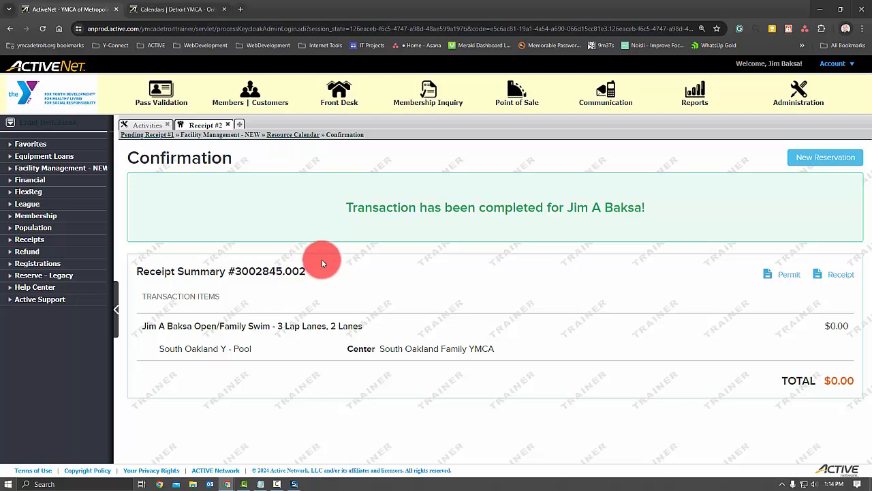
- Reload the South Oakland - Aquatics online calendar by switching to Farmington - Wellness and back, and check the week of Jul 7 - 13, 2024
{"action": "left_click", "coordinate": [148, 9]}
{"action": "scroll", "coordinate": [215, 169], "scroll_direction": "up", "scroll_amount": 4}
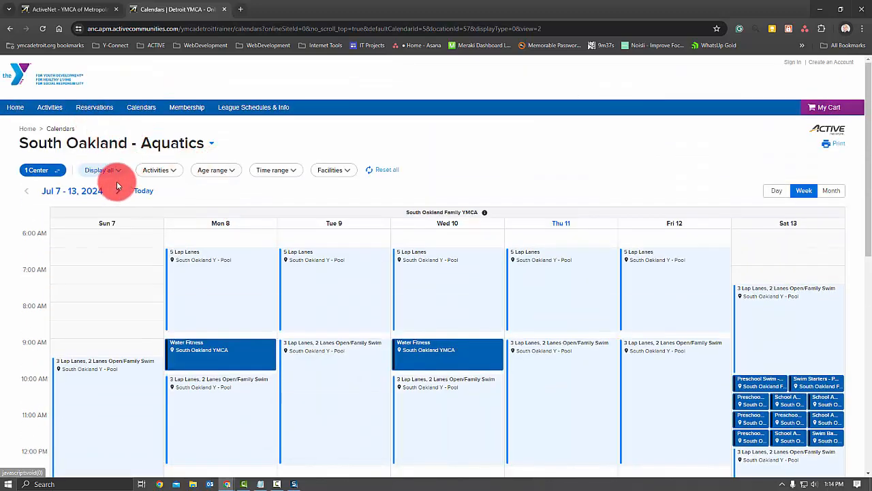
{"action": "left_click", "coordinate": [103, 141]}
{"action": "left_click", "coordinate": [80, 190]}
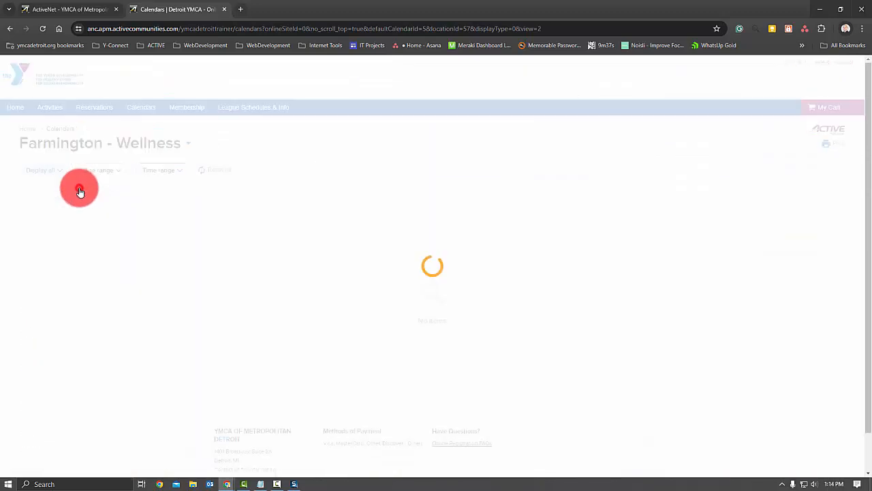
{"action": "left_click", "coordinate": [114, 145]}
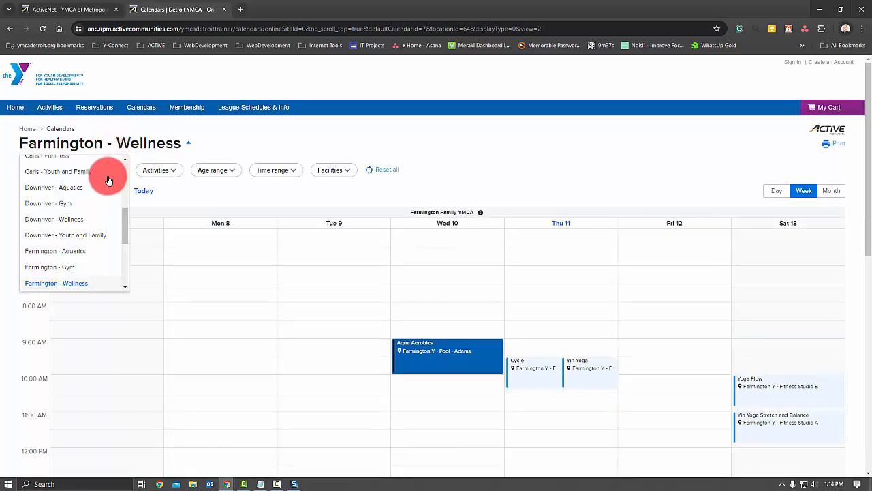
{"action": "left_click_drag", "start_coordinate": [125, 229], "coordinate": [123, 263]}
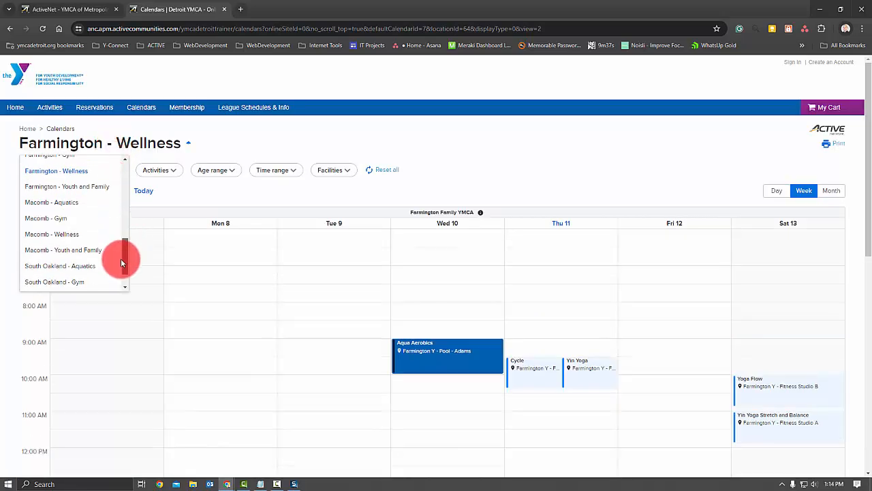
{"action": "left_click", "coordinate": [93, 252]}
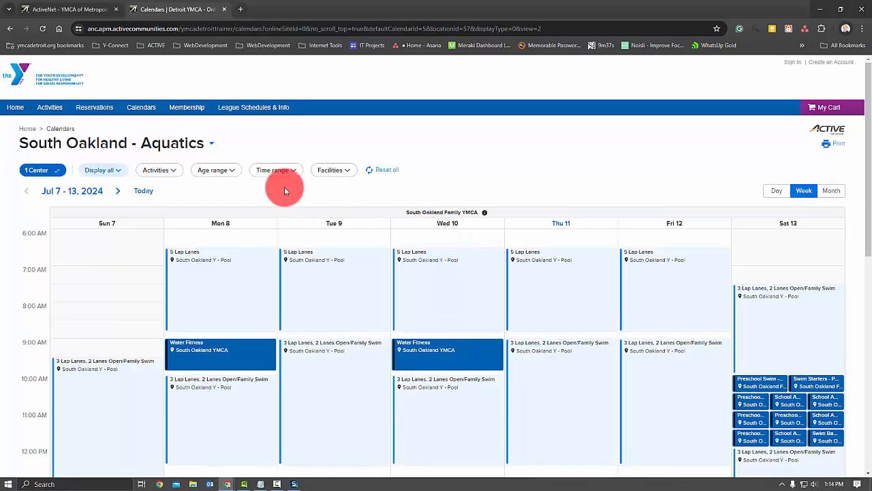
- Review the week of Jul 14 - 20, 2024 on the online calendar and view the Monday 3 Lap Lanes, 2 Lanes Open/Family Swim activity's details
{"action": "scroll", "coordinate": [266, 243], "scroll_direction": "down", "scroll_amount": 2}
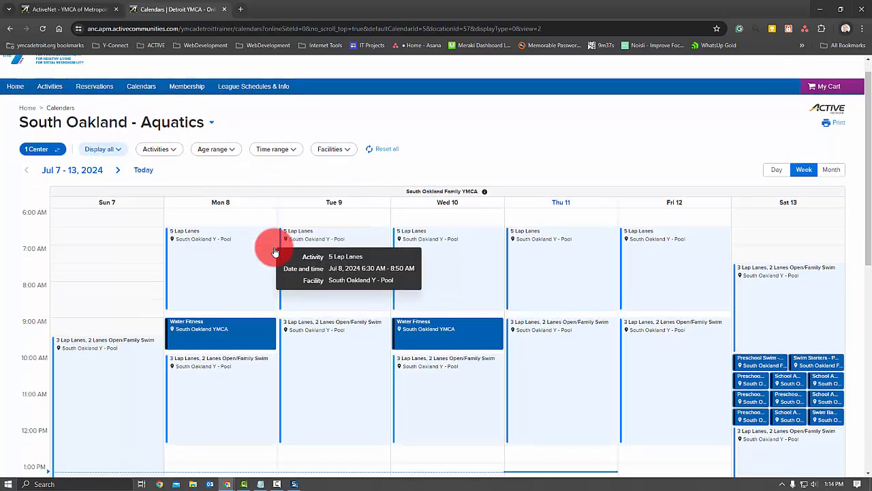
{"action": "scroll", "coordinate": [175, 208], "scroll_direction": "up", "scroll_amount": 2}
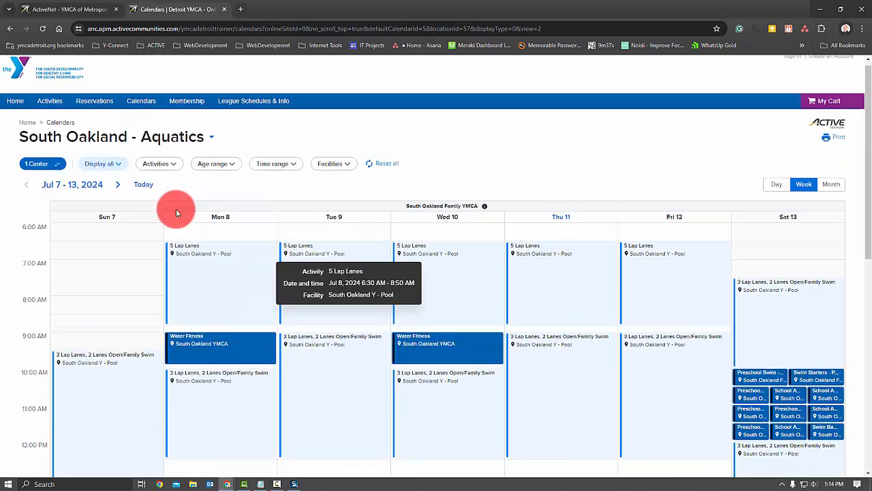
{"action": "left_click", "coordinate": [118, 191]}
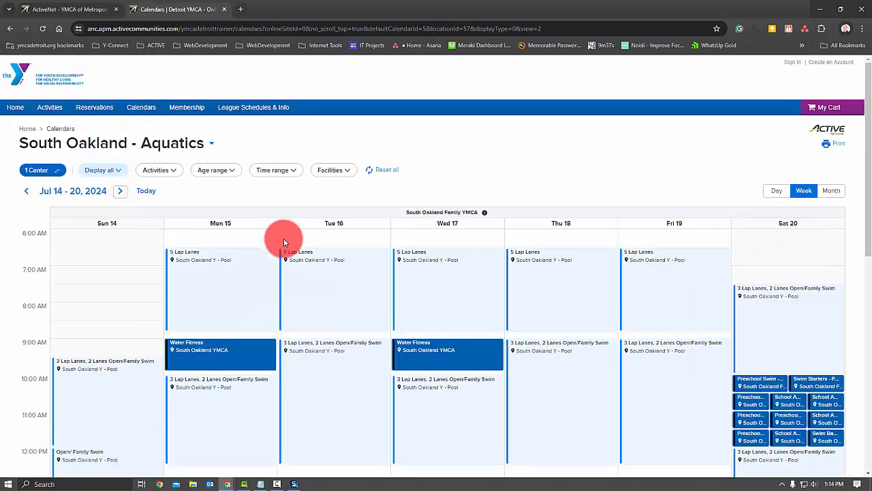
{"action": "scroll", "coordinate": [248, 236], "scroll_direction": "down", "scroll_amount": 2}
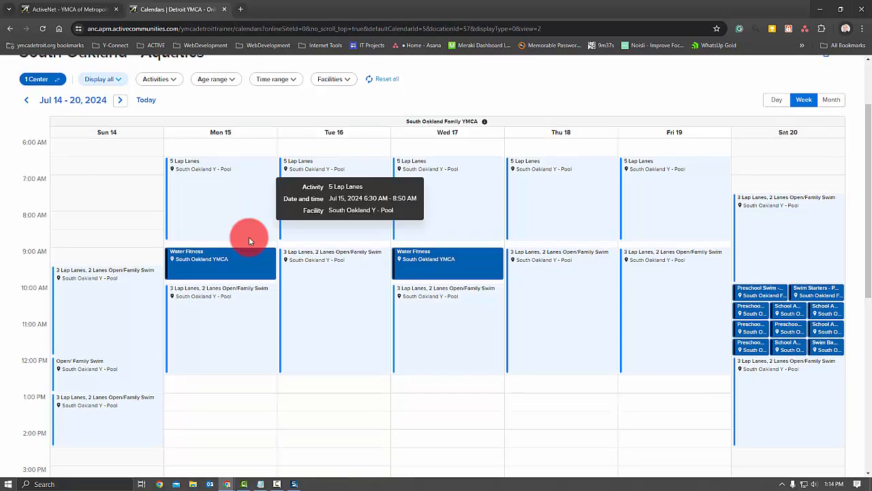
{"action": "scroll", "coordinate": [249, 240], "scroll_direction": "down", "scroll_amount": 2}
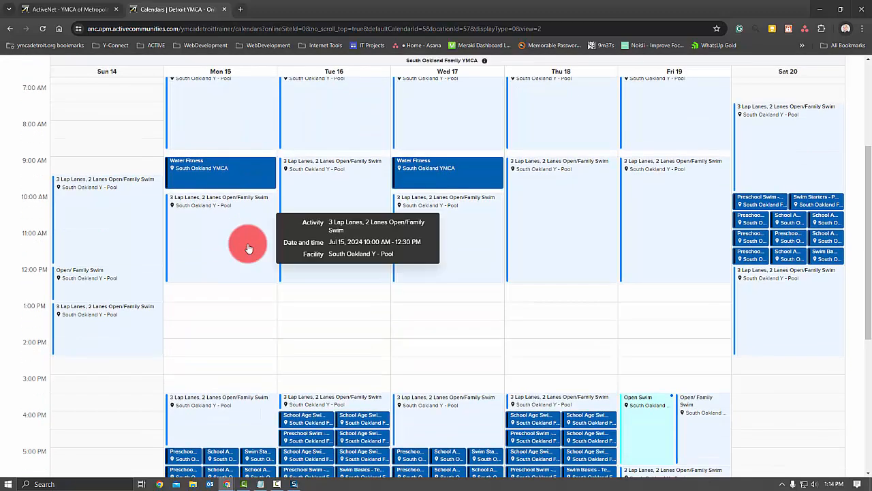
{"action": "left_click", "coordinate": [224, 266]}
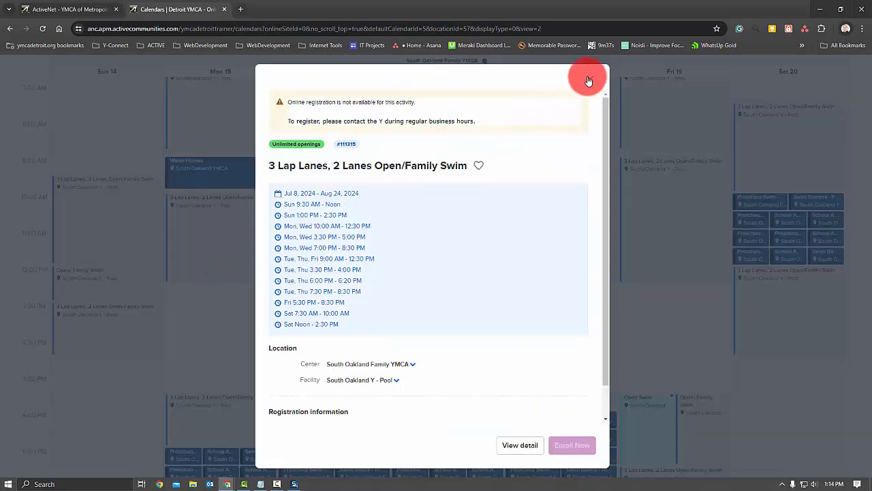
{"action": "left_click", "coordinate": [590, 79]}
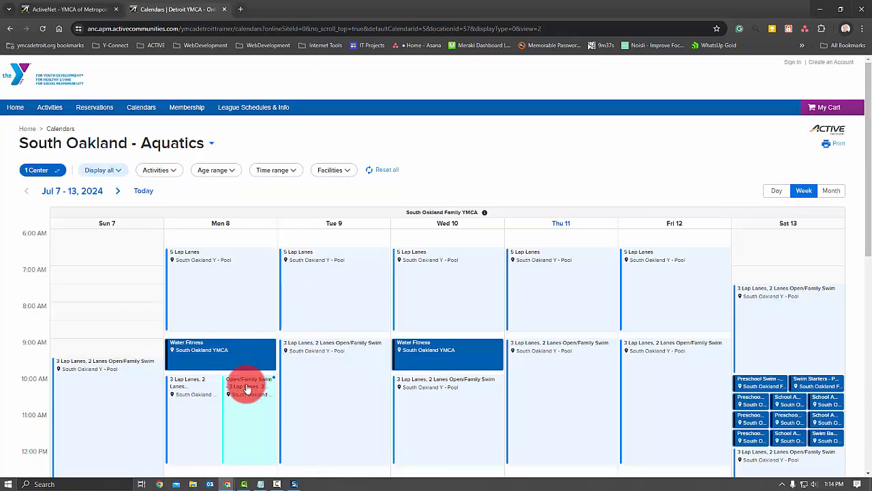
- View the Jul 8 Open/Family Swim - 3 Lap Lanes, 2 Lanes event on the online calendar, expand its full description, and close it
{"action": "scroll", "coordinate": [243, 351], "scroll_direction": "down", "scroll_amount": 2}
{"action": "mouse_move", "coordinate": [244, 347]}
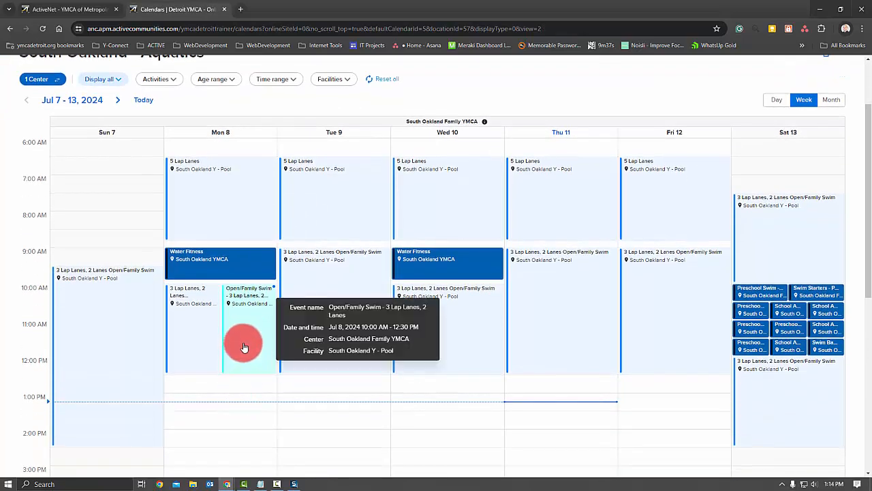
{"action": "left_click", "coordinate": [244, 304]}
{"action": "left_click", "coordinate": [503, 355]}
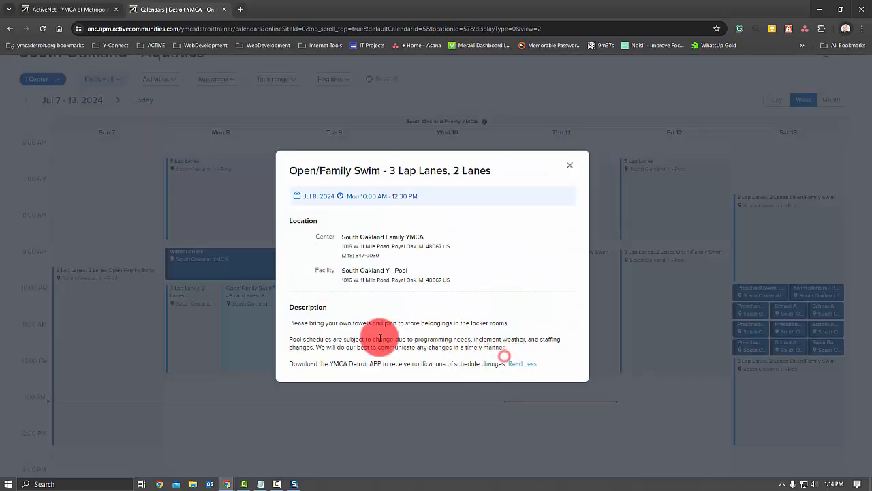
{"action": "left_click", "coordinate": [569, 166]}
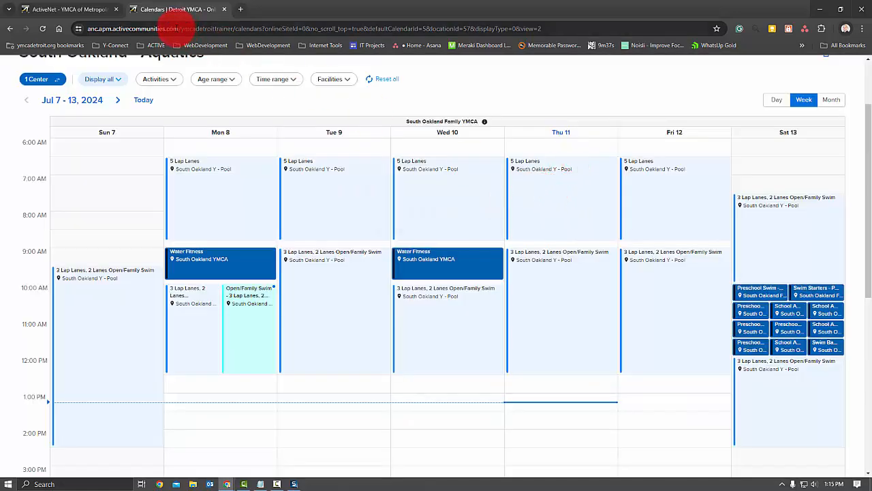
- Switch to ActiveNet, return to the Resource Calendar from the reservation confirmation, and show Monday, Jul 22, 2024
{"action": "left_click", "coordinate": [88, 9]}
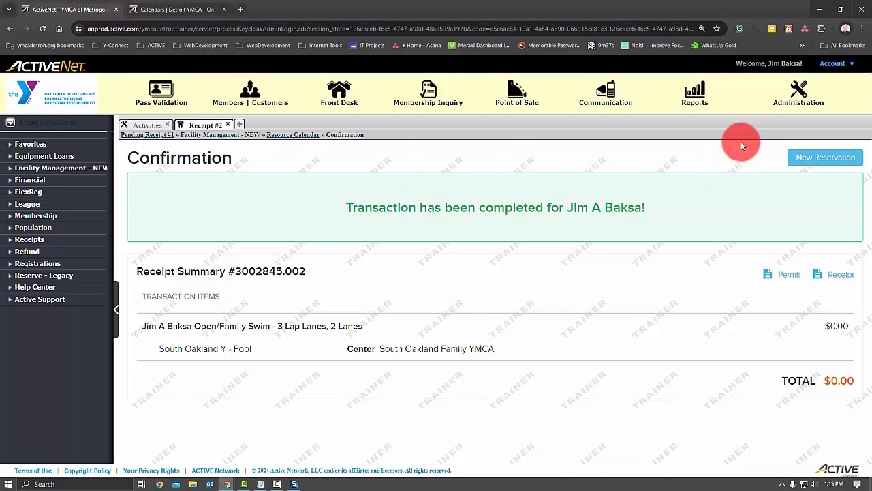
{"action": "left_click", "coordinate": [806, 158]}
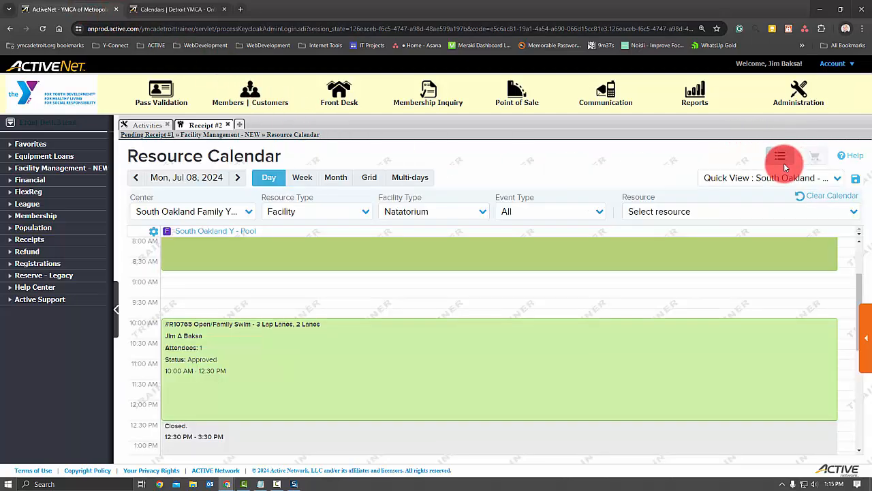
{"action": "mouse_move", "coordinate": [679, 249]}
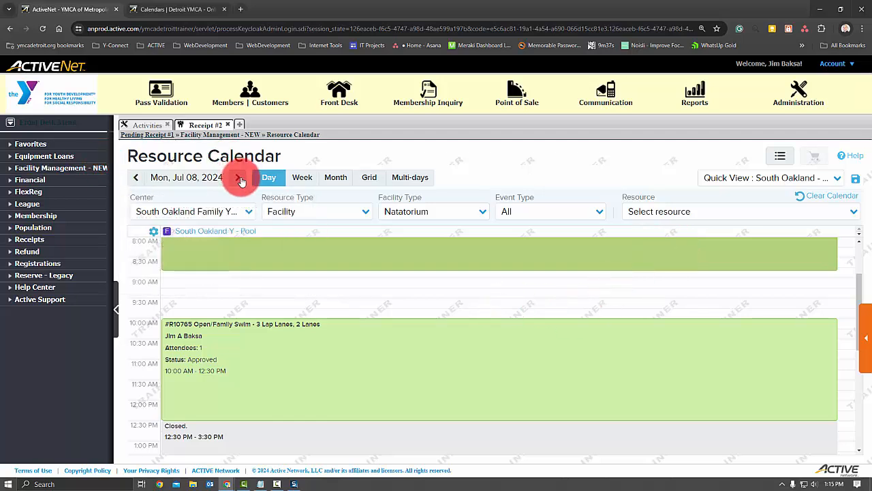
{"action": "left_click", "coordinate": [208, 179]}
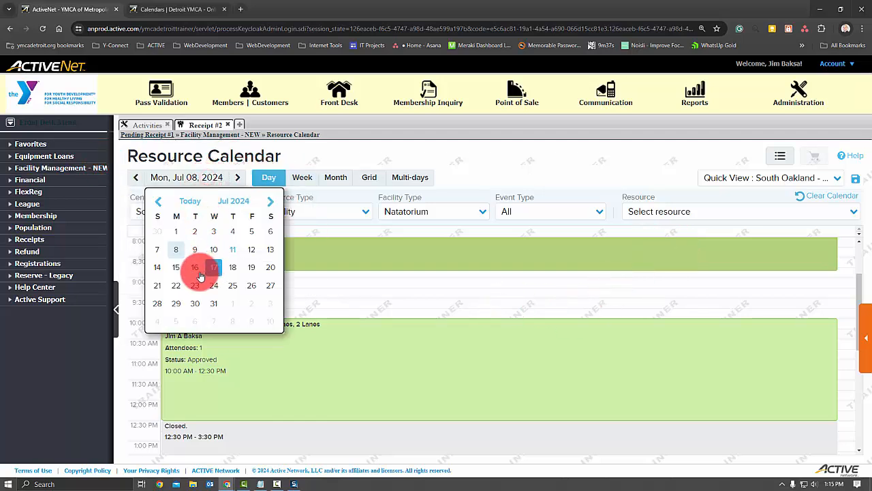
{"action": "left_click", "coordinate": [175, 286]}
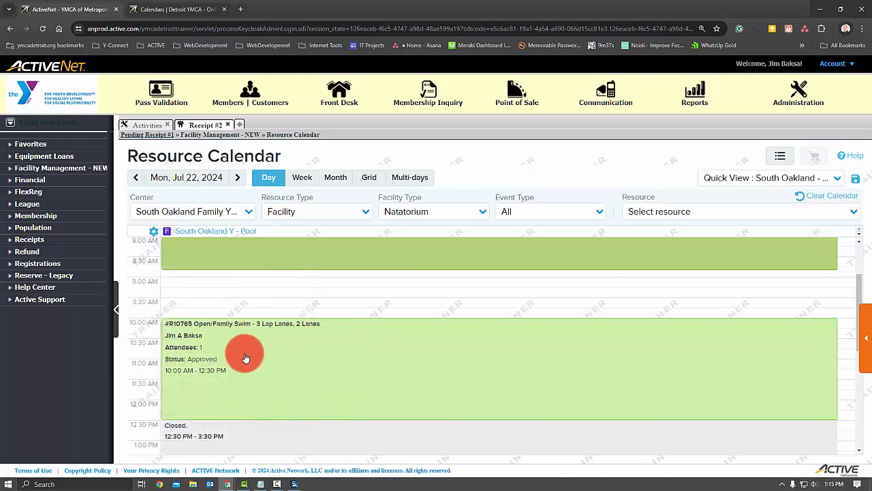
- Open the Jul 22 Open/Family Swim reservation, edit its event, and expand the list of recurring Monday bookings
{"action": "left_click", "coordinate": [191, 334]}
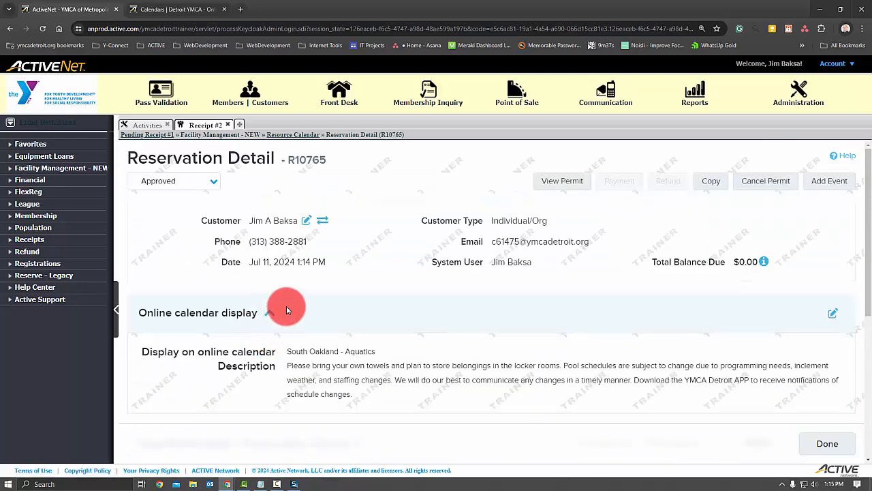
{"action": "scroll", "coordinate": [466, 291], "scroll_direction": "down", "scroll_amount": 1}
{"action": "scroll", "coordinate": [467, 291], "scroll_direction": "down", "scroll_amount": 2}
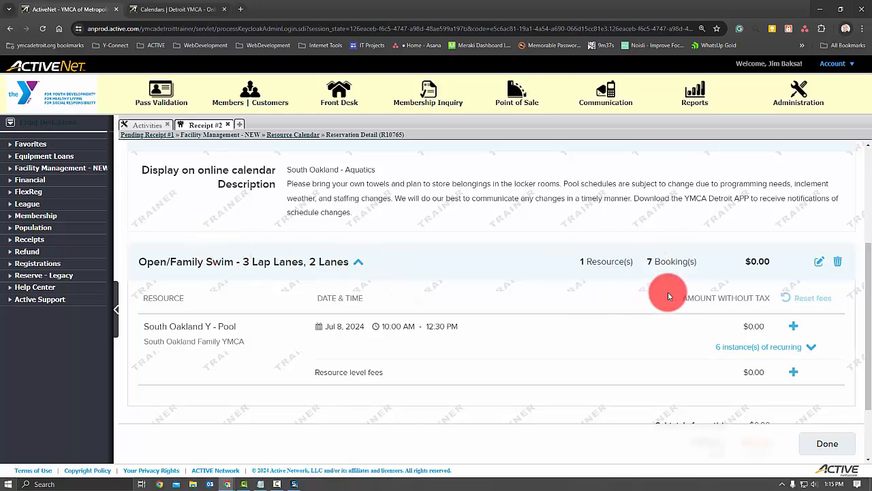
{"action": "left_click", "coordinate": [819, 265]}
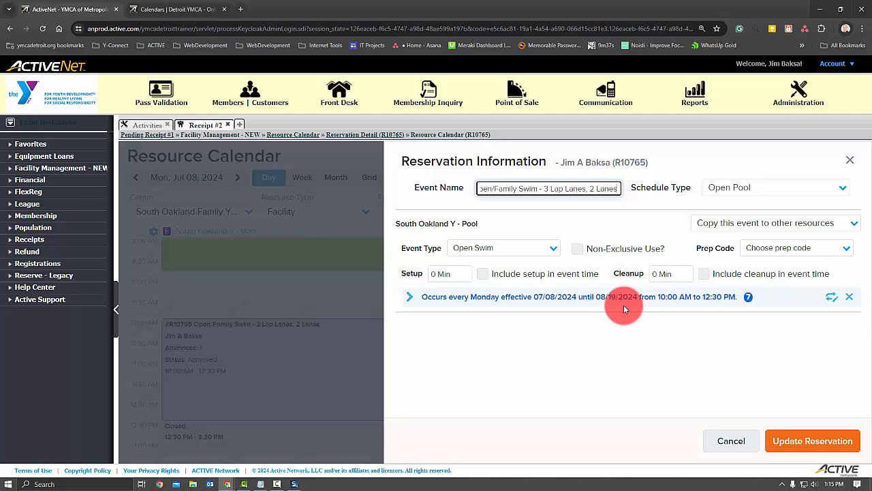
{"action": "left_click", "coordinate": [409, 298]}
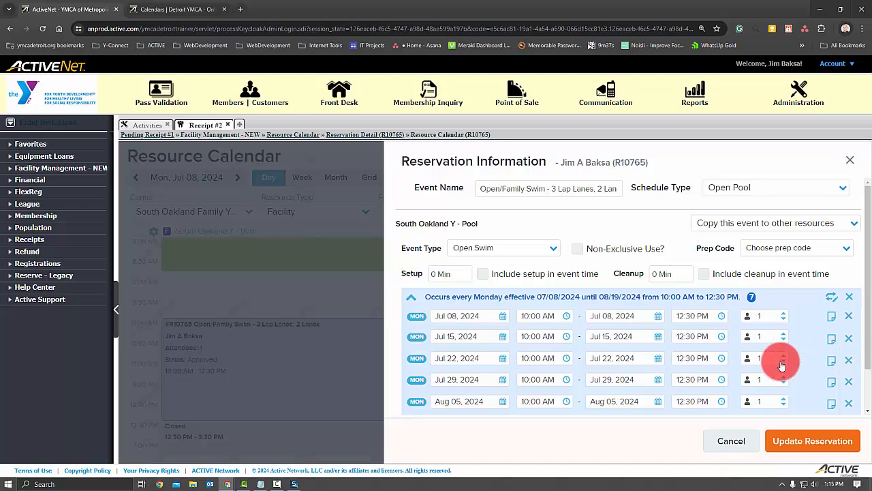
- Set the end time of the Jul 22, 2024 booking to 11:00 AM and update the reservation
{"action": "left_click", "coordinate": [681, 360]}
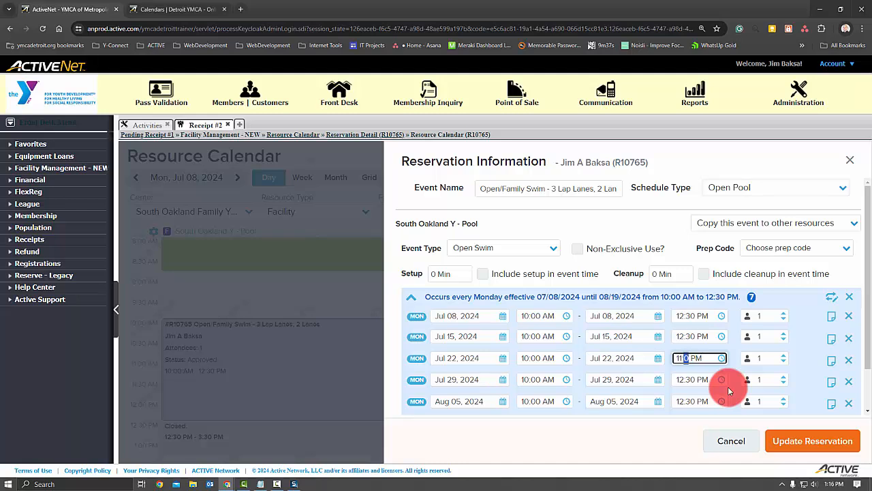
{"action": "type", "text": "11:00"}
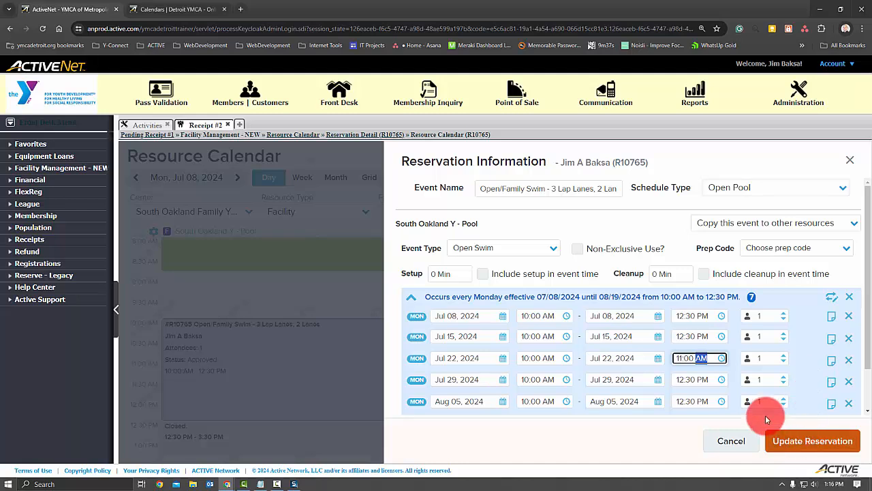
{"action": "left_click", "coordinate": [703, 317]}
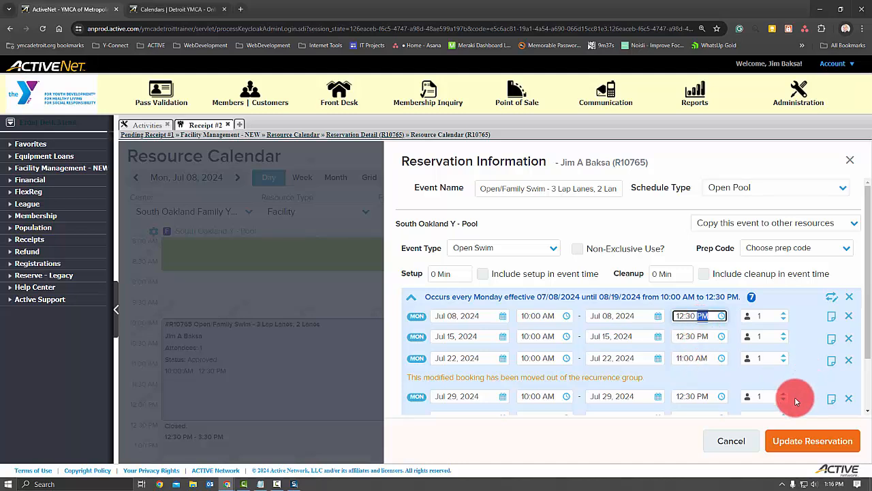
{"action": "left_click", "coordinate": [808, 441]}
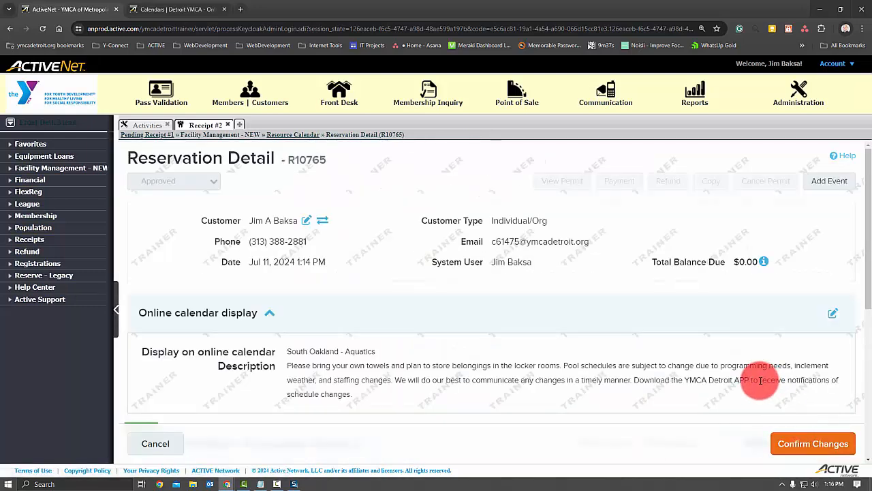
- Confirm the reservation changes with the amendment reason "Changed this to allow a special Detroit Swims Event in the Pool" and finish
{"action": "left_click", "coordinate": [800, 450]}
{"action": "left_click", "coordinate": [395, 309]}
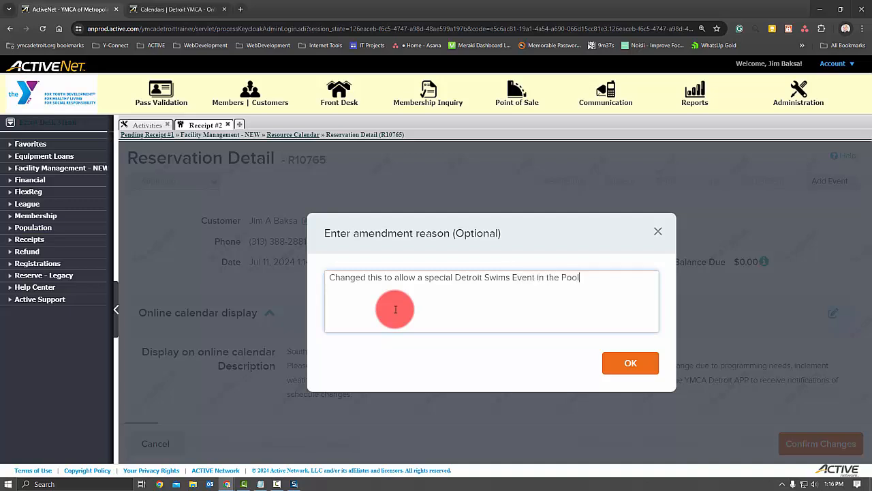
{"action": "left_click", "coordinate": [607, 361]}
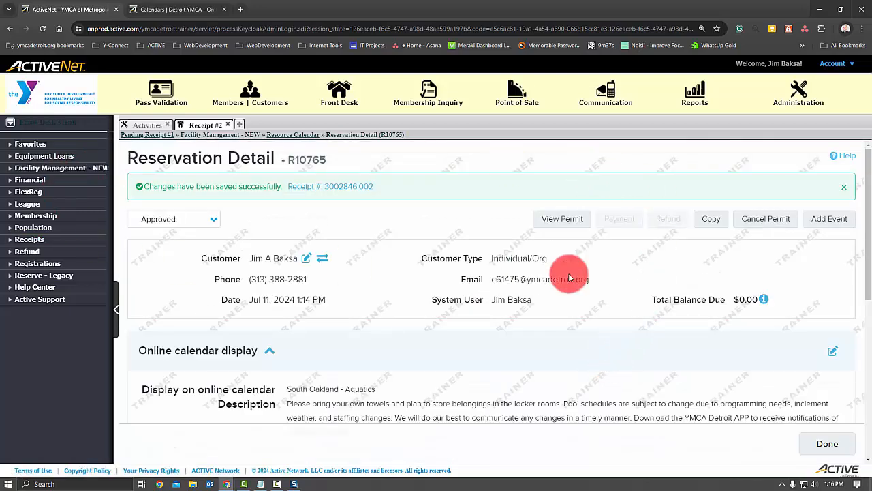
{"action": "left_click", "coordinate": [809, 446]}
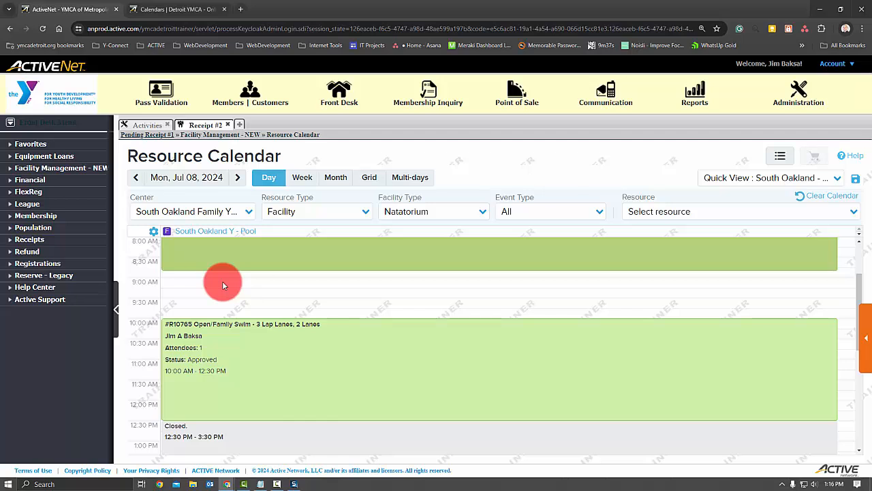
- Go to Monday, Jul 22, 2024 on the Resource Calendar to check the shortened Open/Family Swim booking
{"action": "left_click", "coordinate": [235, 180]}
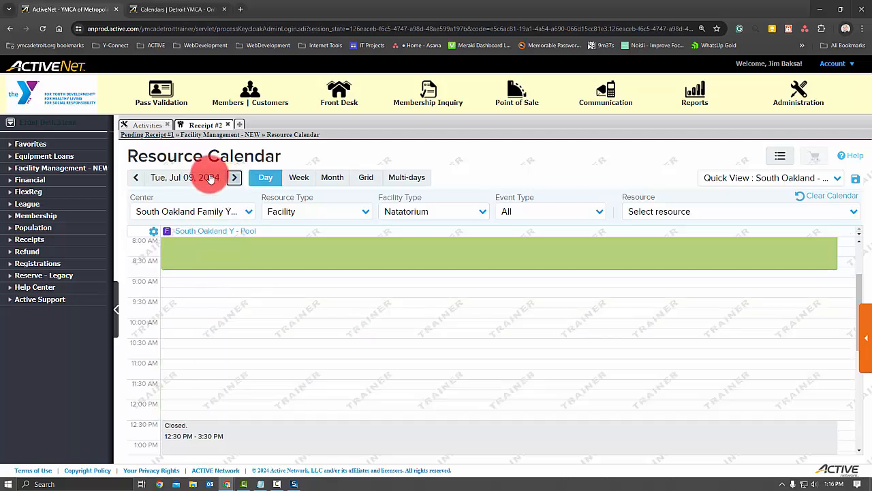
{"action": "left_click", "coordinate": [136, 178]}
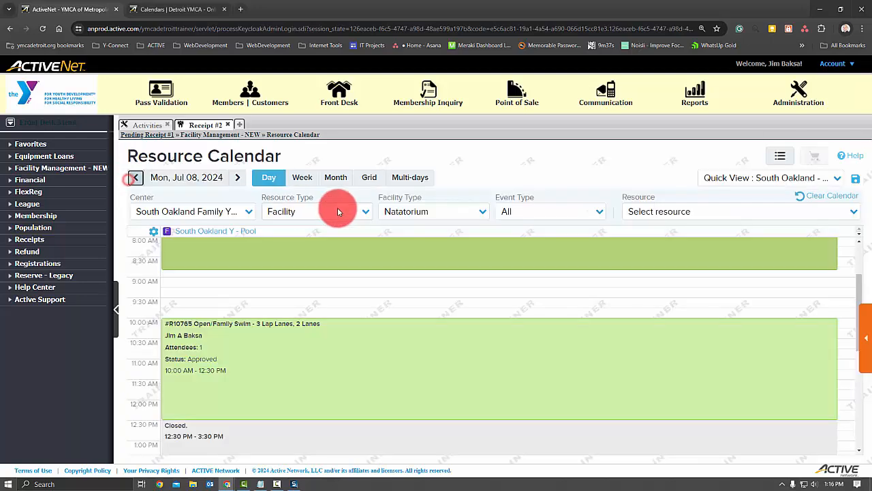
{"action": "left_click", "coordinate": [169, 181]}
{"action": "left_click", "coordinate": [175, 287]}
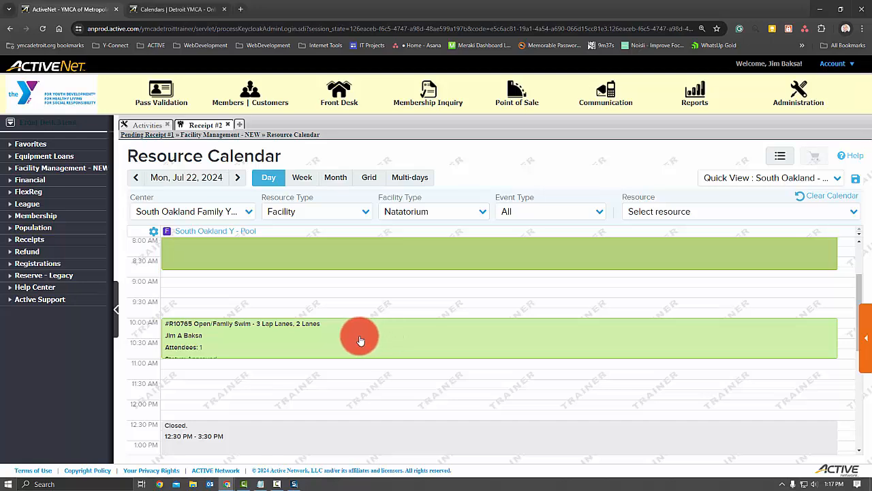
- Switch to the South Oakland - Aquatics online calendar, check Monday's pool booking in the week of Jul 21 - 27, 2024, and reload the page
{"action": "left_click", "coordinate": [178, 10]}
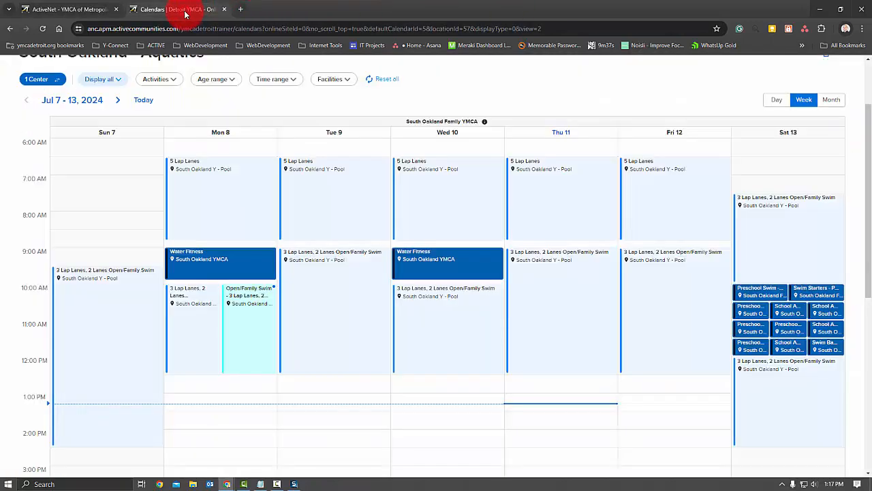
{"action": "left_click", "coordinate": [117, 100]}
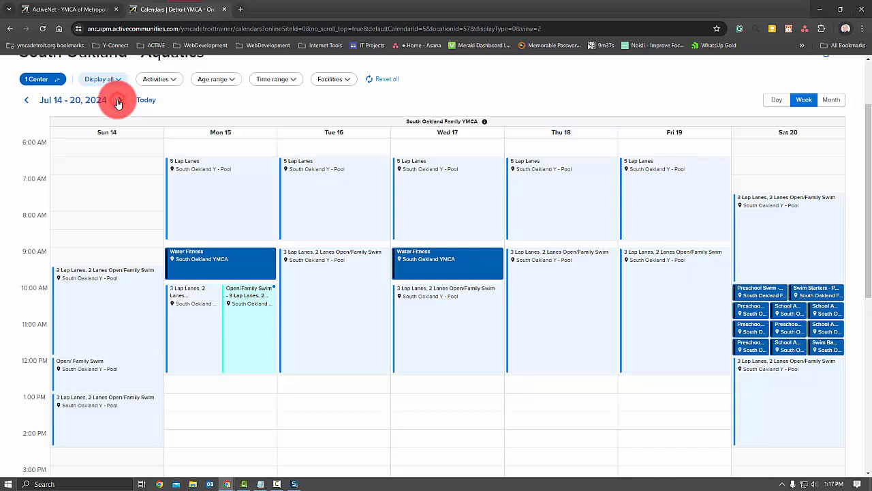
{"action": "left_click", "coordinate": [118, 101]}
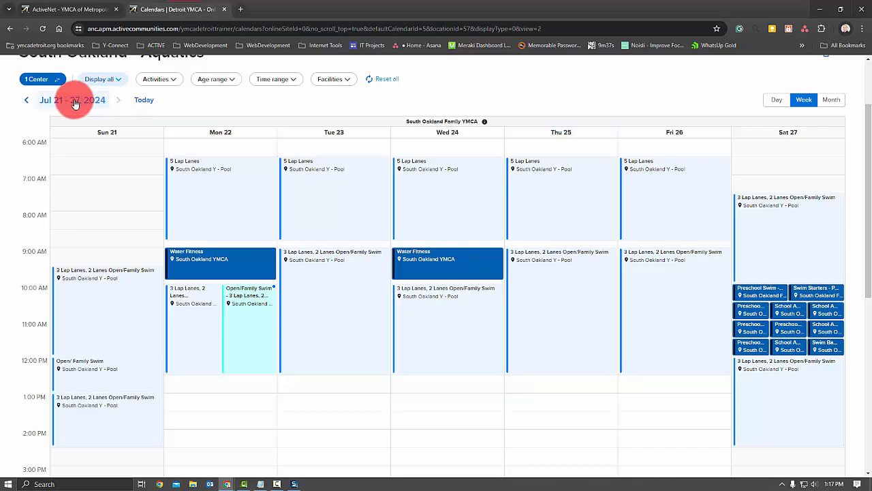
{"action": "left_click", "coordinate": [74, 103]}
{"action": "left_click", "coordinate": [75, 224]}
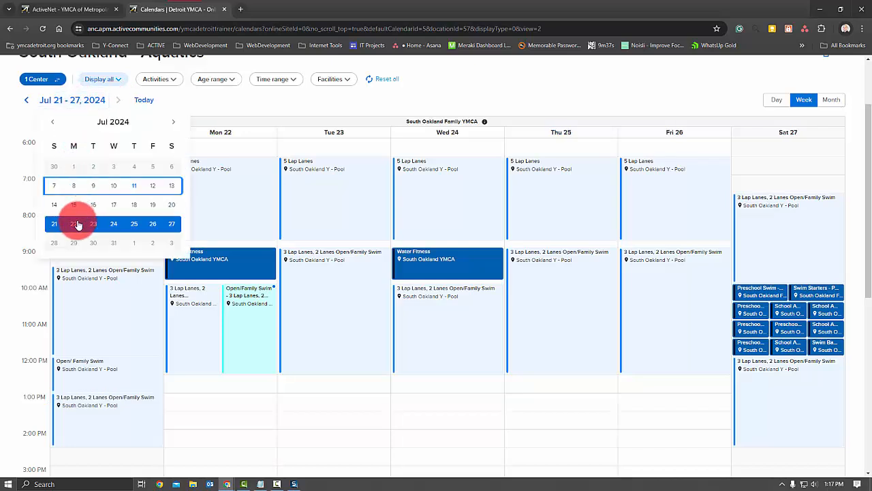
{"action": "mouse_move", "coordinate": [360, 227]}
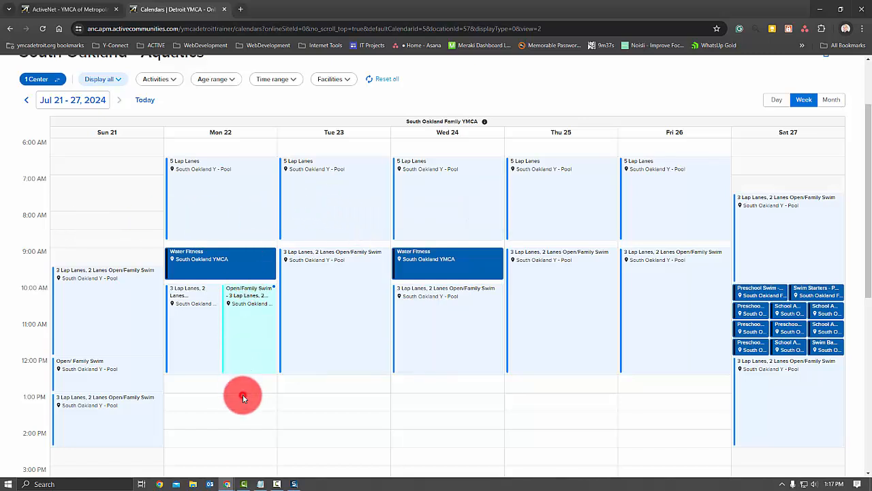
{"action": "key", "text": "F5"}
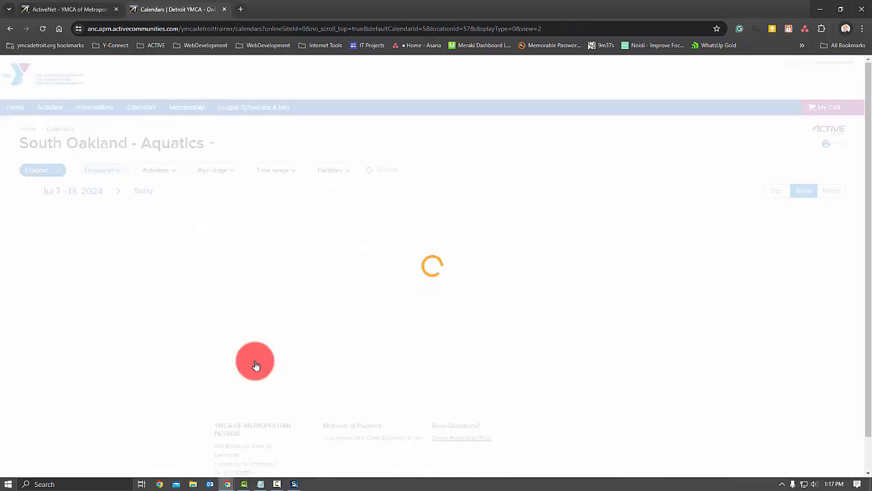
- Return the reloaded online Aquatics calendar to the week of Jul 21 - 27, 2024 and examine Monday's pool bookings
{"action": "scroll", "coordinate": [252, 364], "scroll_direction": "down", "scroll_amount": 2}
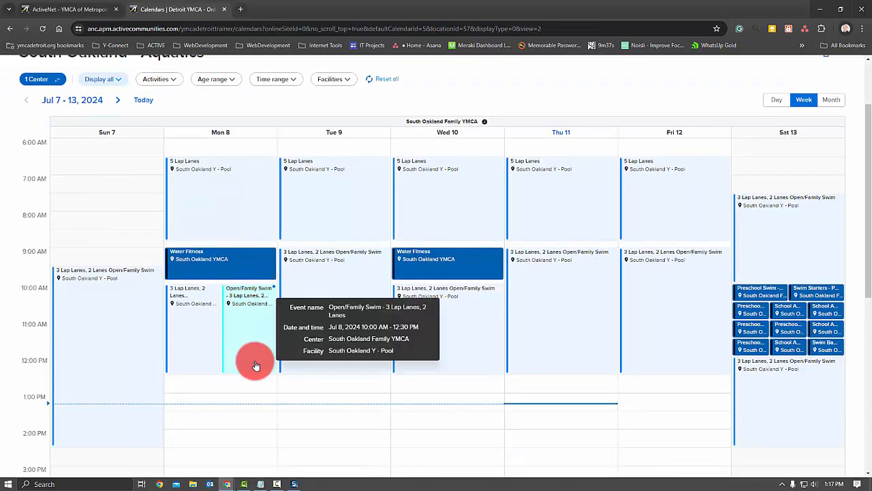
{"action": "left_click", "coordinate": [115, 101]}
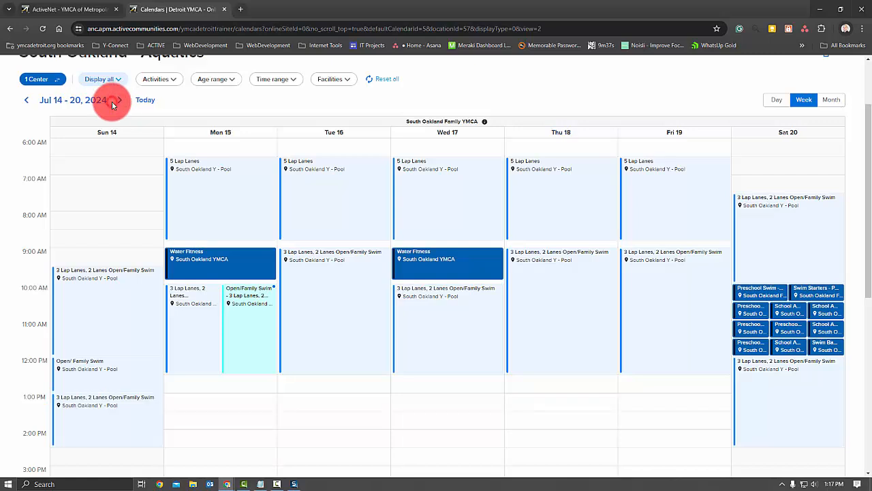
{"action": "left_click", "coordinate": [117, 101]}
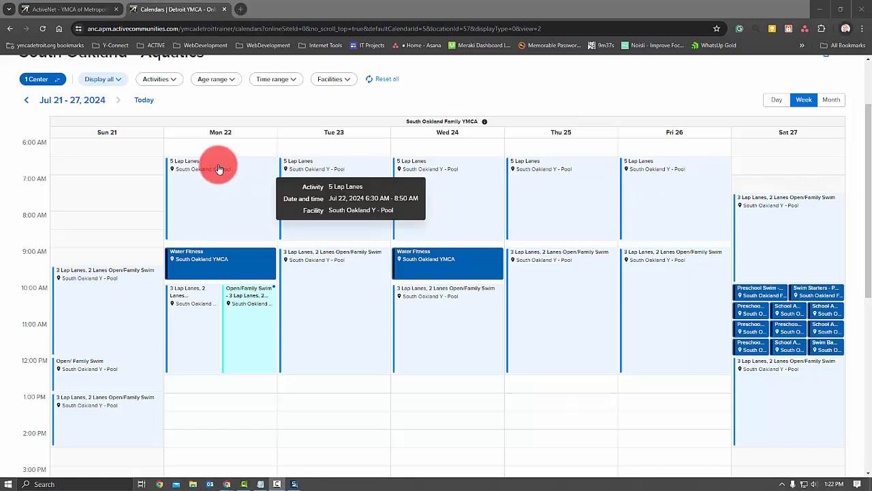
- Switch to the ActiveNet Resource Calendar and go to Thursday, Jul 11, 2024, showing the morning pool schedule
{"action": "left_click", "coordinate": [81, 12]}
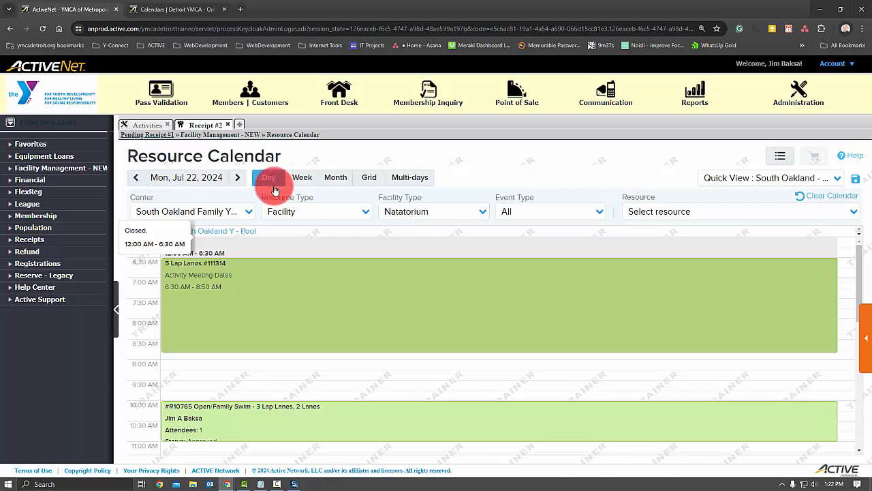
{"action": "left_click", "coordinate": [199, 177]}
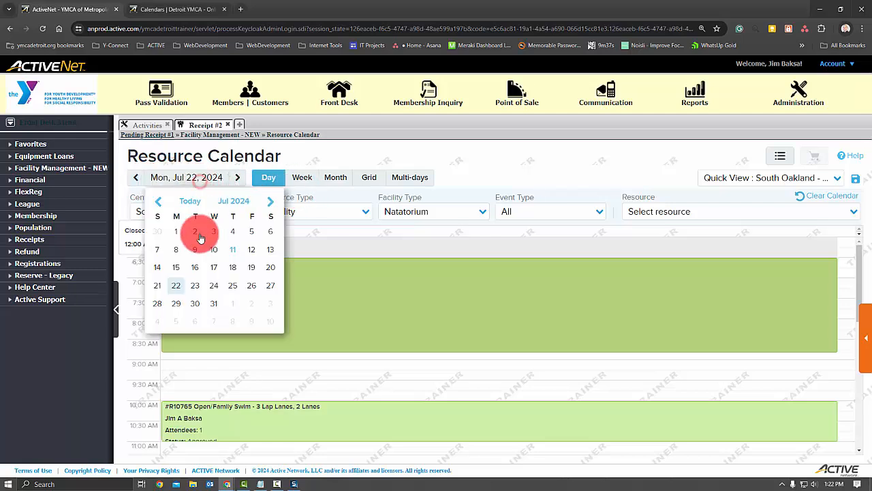
{"action": "left_click", "coordinate": [233, 251]}
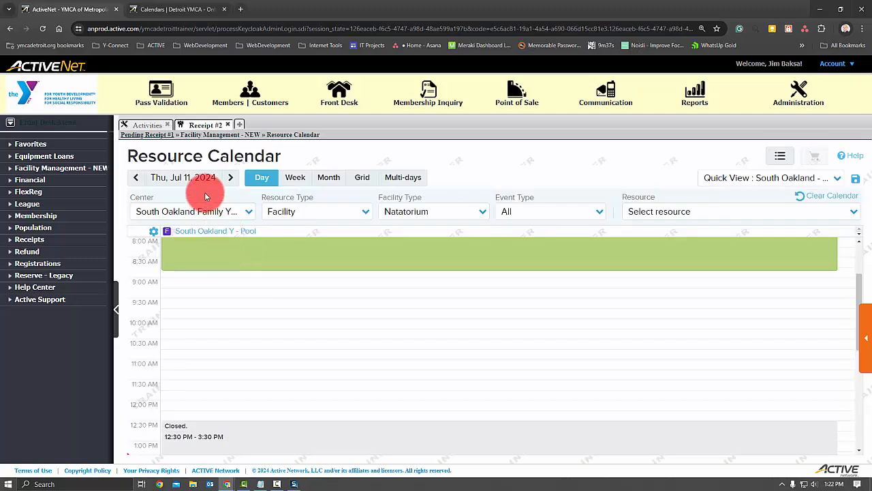
{"action": "scroll", "coordinate": [231, 290], "scroll_direction": "up", "scroll_amount": 2}
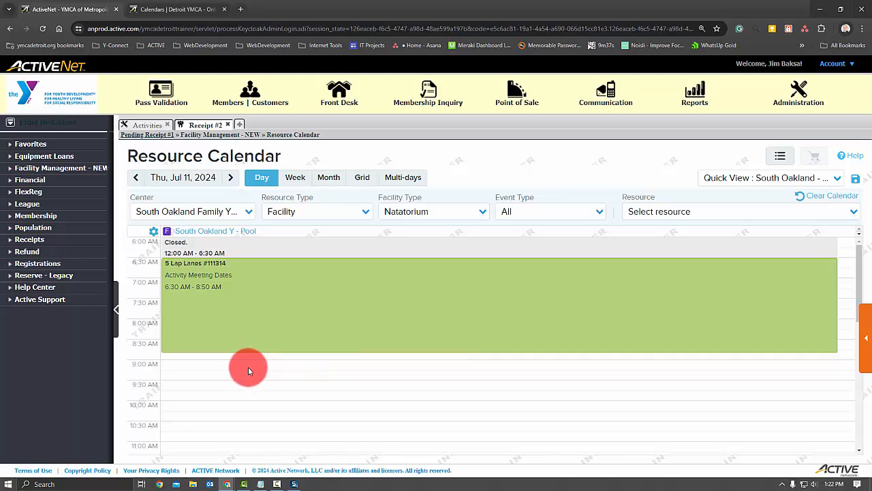
- Start a 9:00 - 10:30 AM pool reservation named "Open Swim - 5 Lap Lanes" with schedule type Open Pool and event type Open Swim
{"action": "left_click_drag", "start_coordinate": [248, 366], "coordinate": [275, 418]}
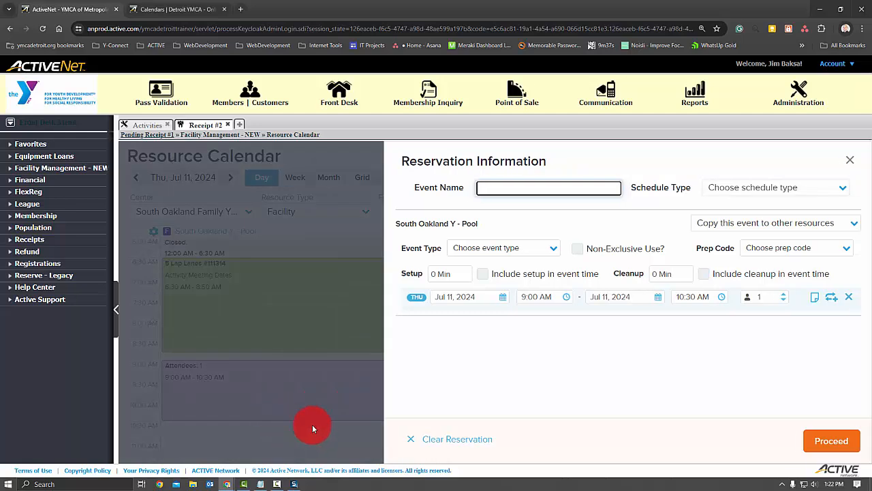
{"action": "left_click", "coordinate": [553, 188]}
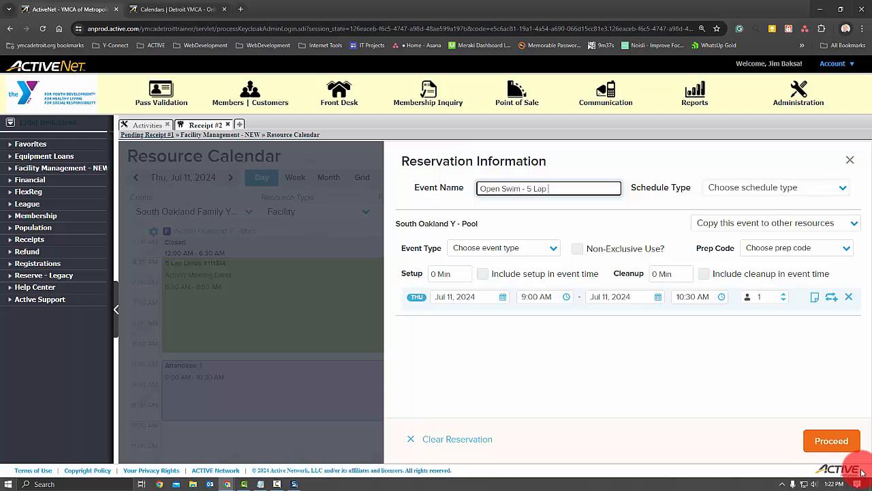
{"action": "type", "text": "Open Swim - 5 Lap Lanes"}
{"action": "key", "text": "Tab"}
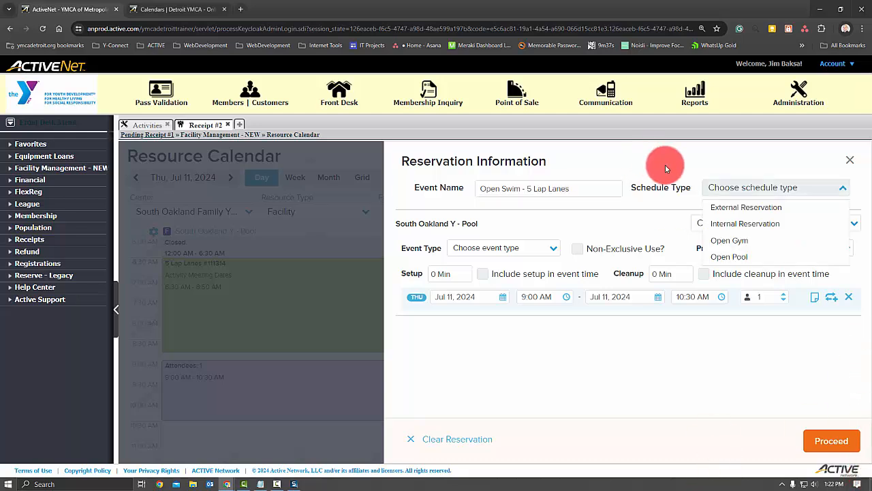
{"action": "left_click", "coordinate": [729, 257]}
{"action": "left_click", "coordinate": [544, 249]}
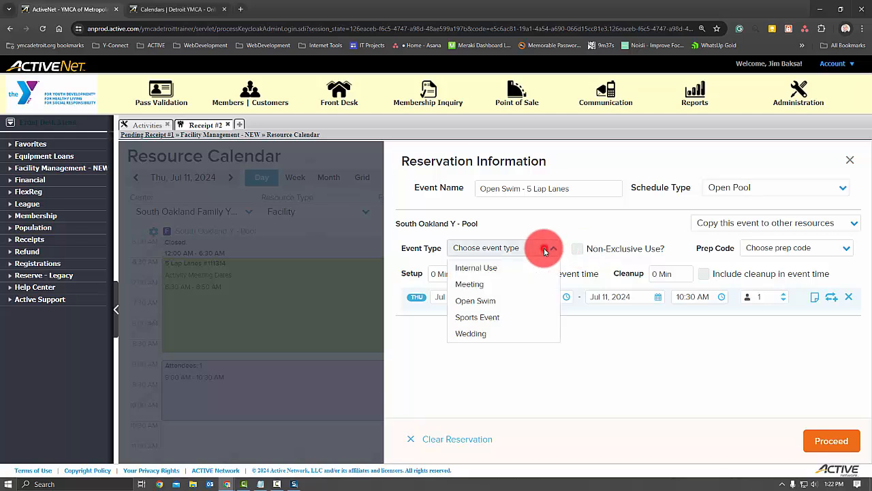
{"action": "left_click", "coordinate": [521, 300]}
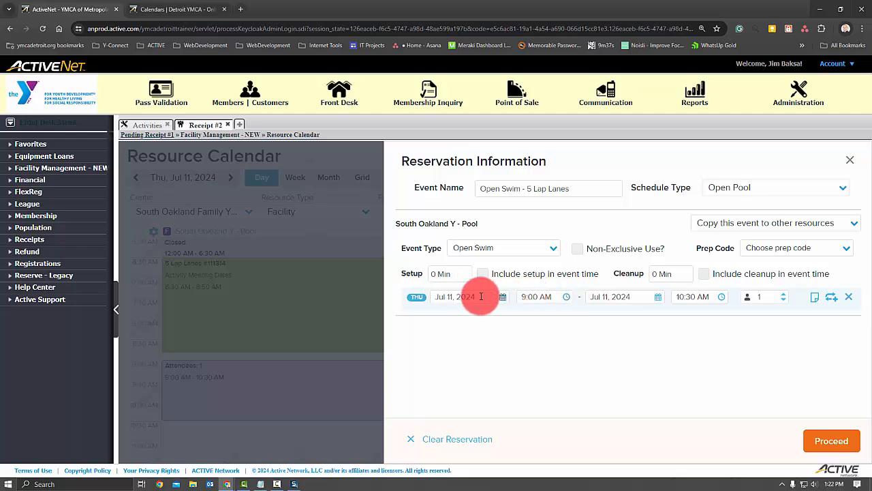
- Set the Jul 11, 2024 reservation's start time to 6:30 AM and its end time to 8:50 AM
{"action": "left_click", "coordinate": [523, 297]}
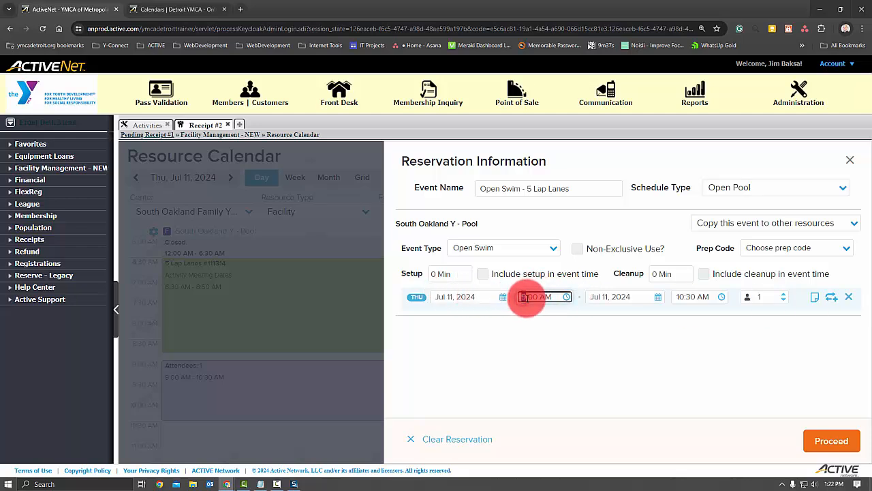
{"action": "type", "text": "630"}
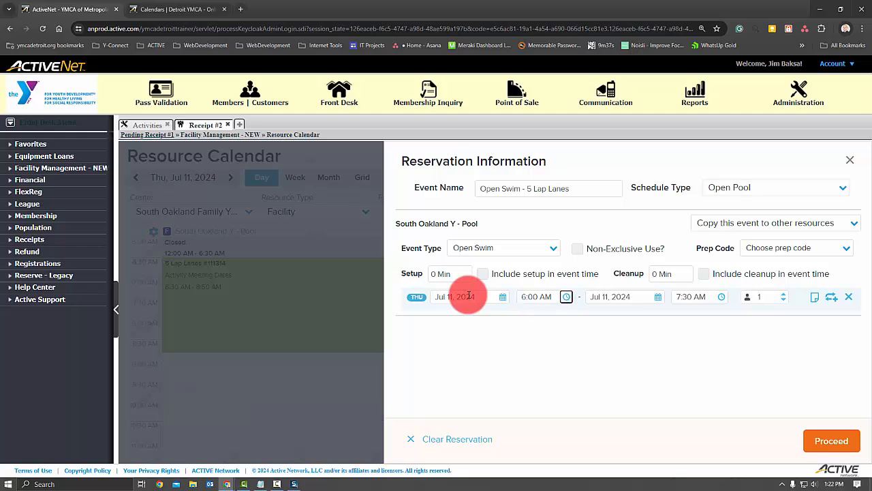
{"action": "key", "text": "Tab"}
{"action": "key", "text": "Tab"}
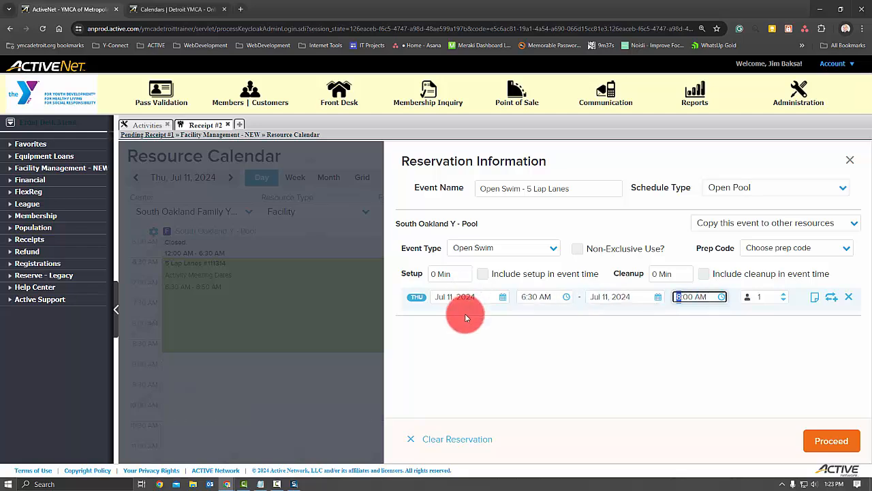
{"action": "type", "text": "850"}
{"action": "key", "text": "Tab"}
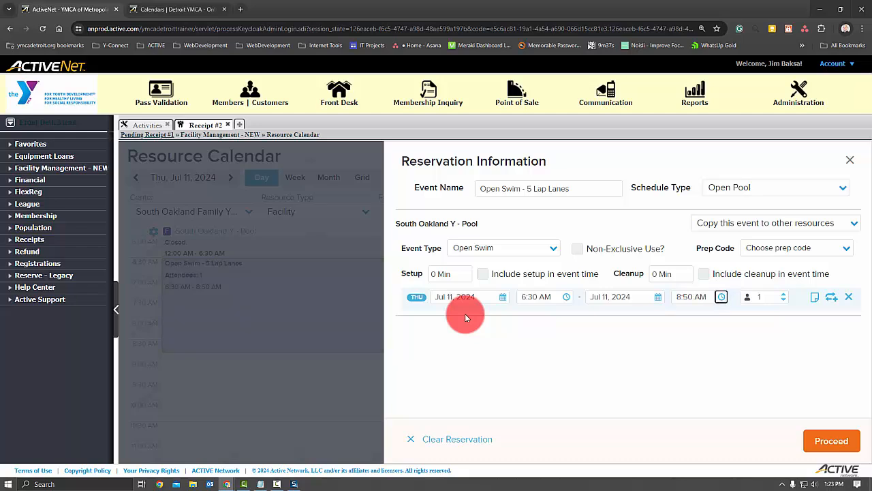
- Set the booking to recur weekly on Monday, Tuesday, Wednesday, Thursday and Friday
{"action": "left_click", "coordinate": [831, 298]}
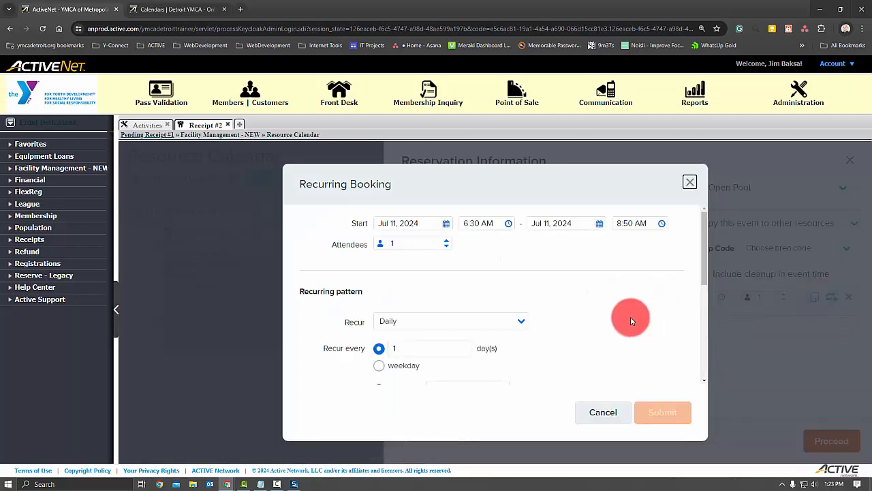
{"action": "left_click", "coordinate": [503, 325]}
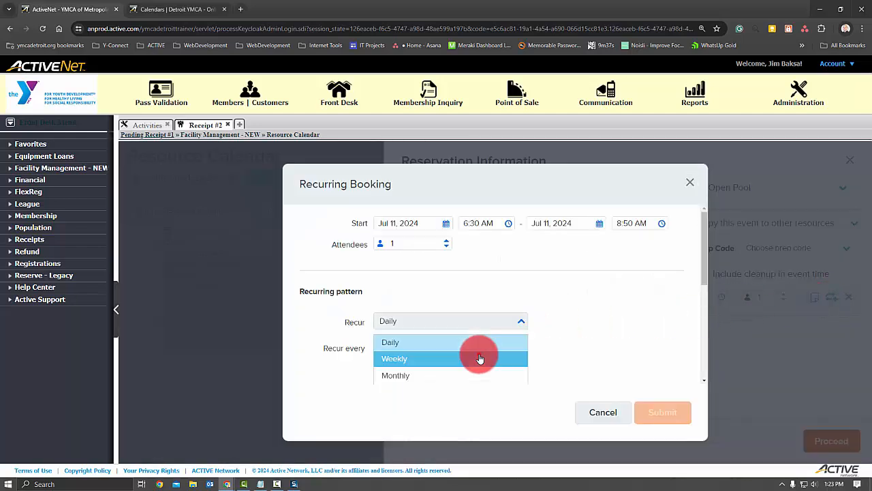
{"action": "left_click", "coordinate": [479, 358]}
{"action": "left_click_drag", "start_coordinate": [704, 273], "coordinate": [705, 320]}
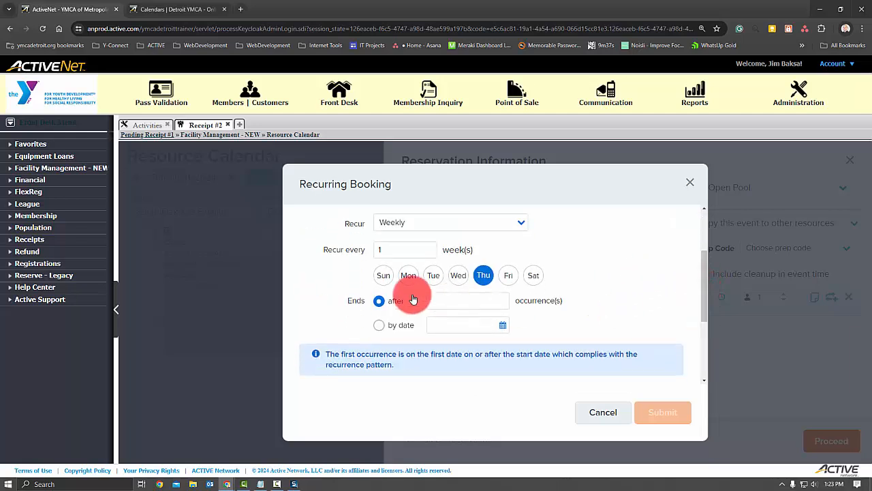
{"action": "left_click", "coordinate": [408, 276]}
{"action": "left_click", "coordinate": [434, 275]}
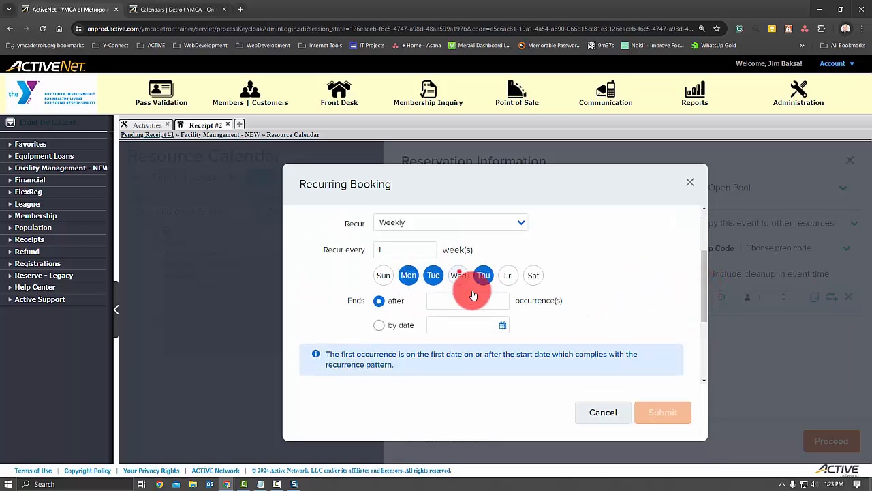
{"action": "left_click", "coordinate": [458, 275]}
{"action": "left_click", "coordinate": [504, 277]}
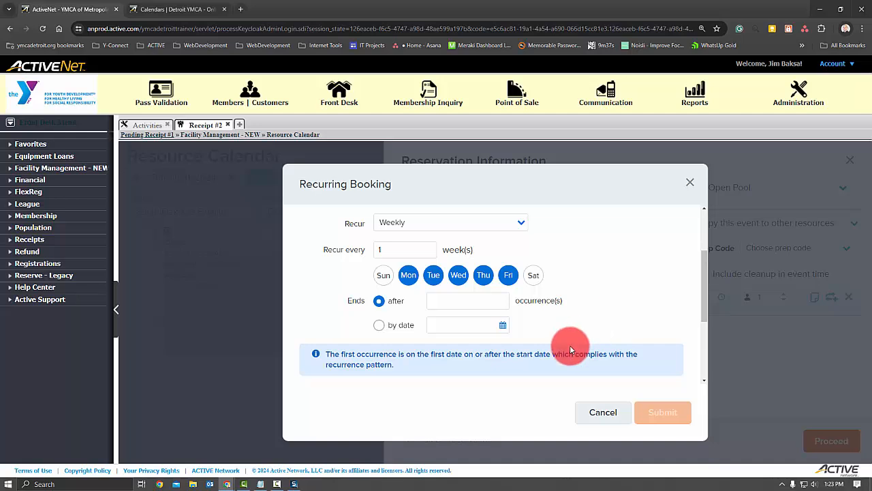
- End the recurrence by date on Aug 24, 2024 and submit the recurring booking
{"action": "left_click", "coordinate": [379, 325]}
{"action": "left_click", "coordinate": [455, 324]}
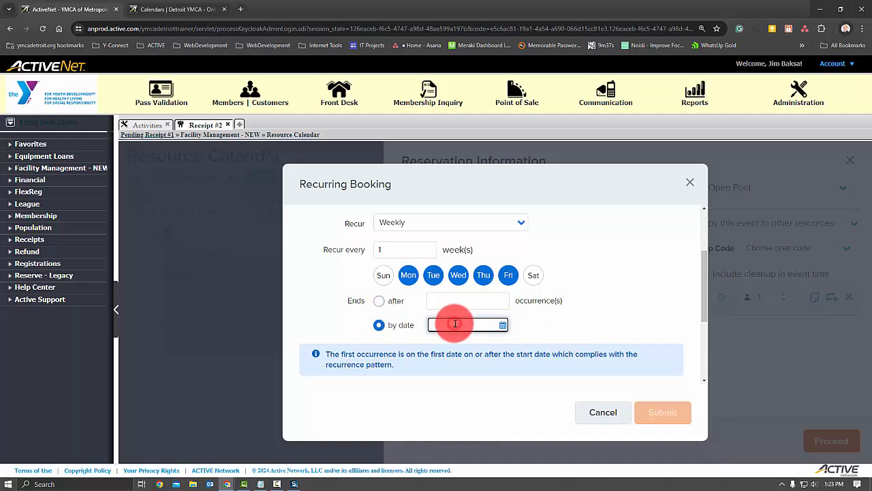
{"action": "left_click", "coordinate": [503, 325]}
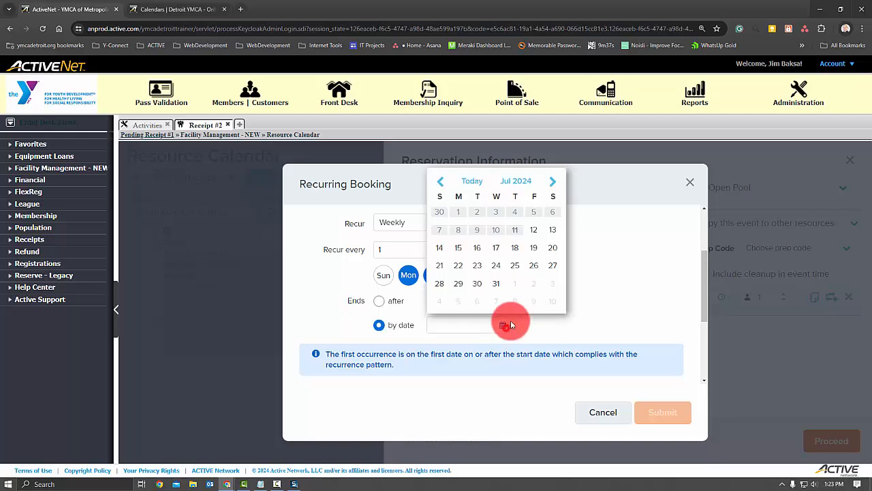
{"action": "left_click", "coordinate": [551, 181]}
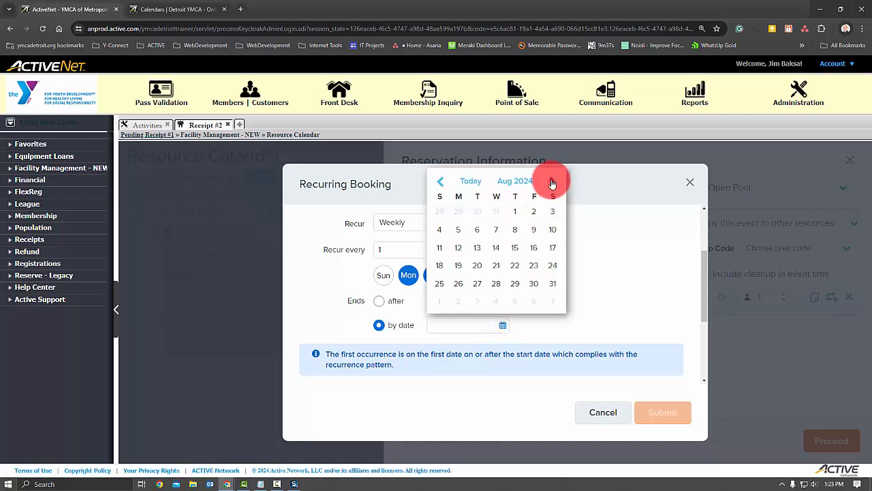
{"action": "left_click", "coordinate": [553, 265]}
{"action": "left_click", "coordinate": [524, 416]}
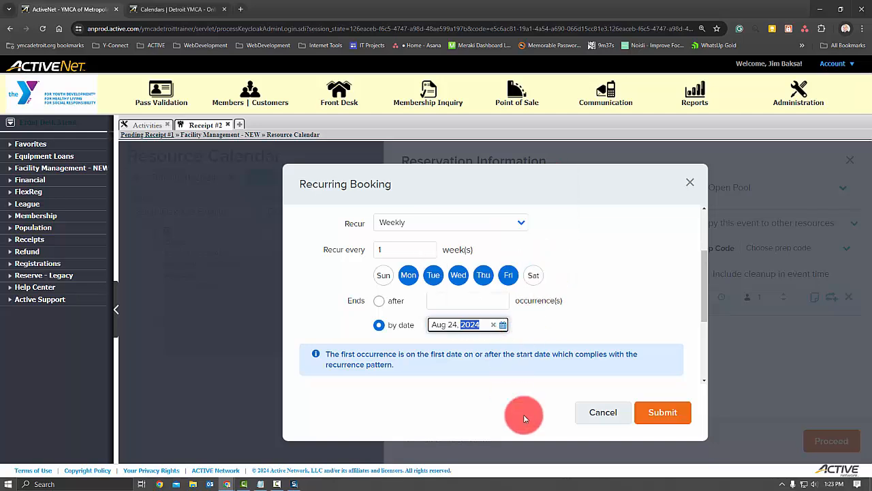
{"action": "left_click", "coordinate": [659, 426]}
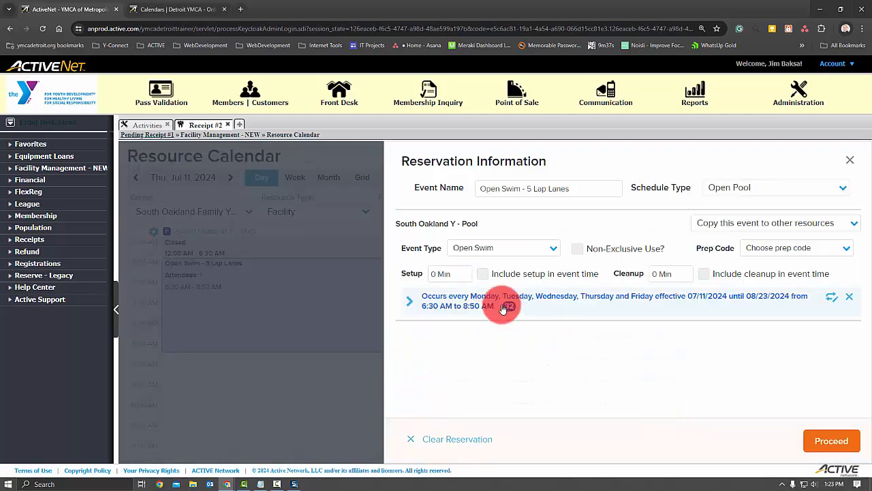
- Expand the recurring booking and review its individual dates down to the last occurrence
{"action": "left_click", "coordinate": [411, 301]}
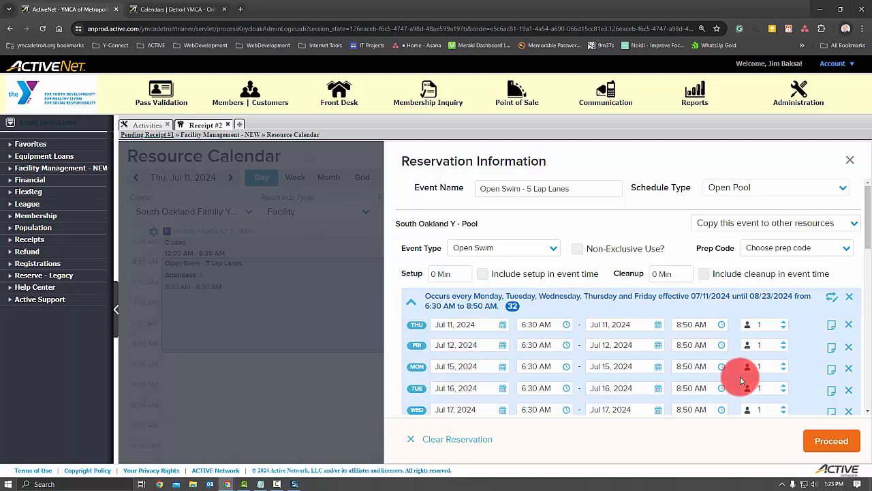
{"action": "scroll", "coordinate": [672, 321], "scroll_direction": "down", "scroll_amount": 5}
{"action": "scroll", "coordinate": [499, 229], "scroll_direction": "down", "scroll_amount": 10}
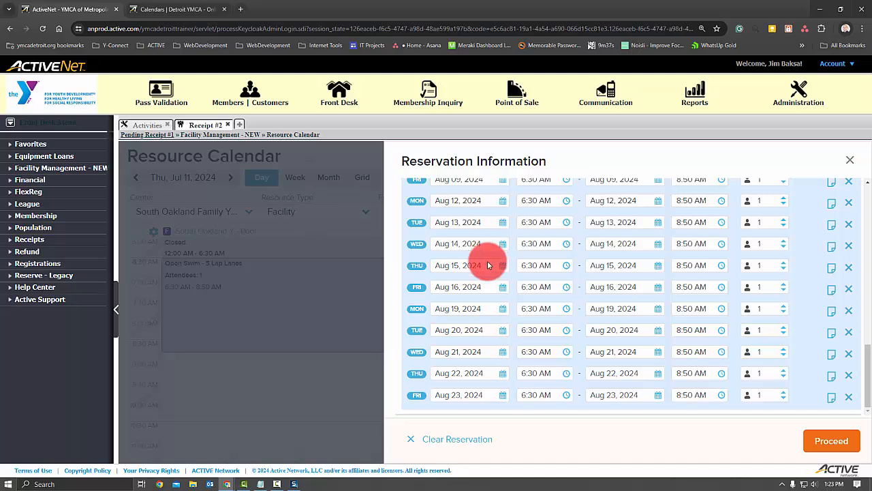
- Try to proceed with the recurring reservation, delete all its conflicts and close the reservation information
{"action": "left_click", "coordinate": [839, 443]}
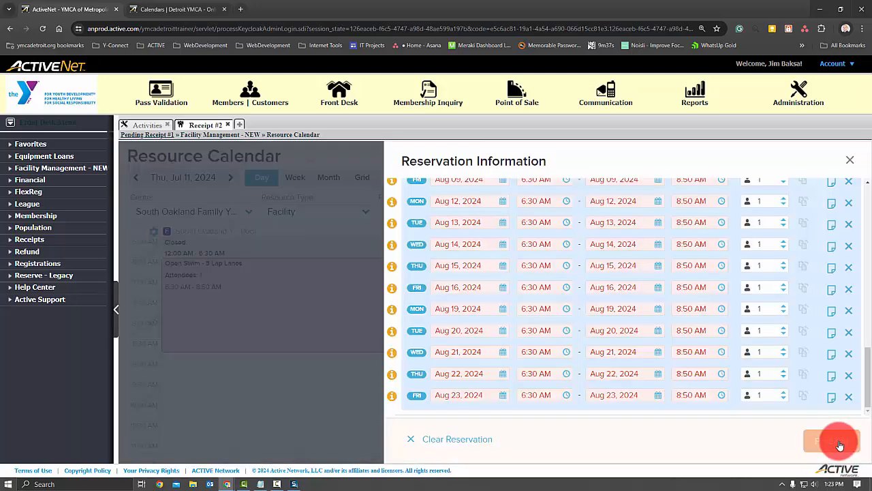
{"action": "scroll", "coordinate": [591, 340], "scroll_direction": "up", "scroll_amount": 10}
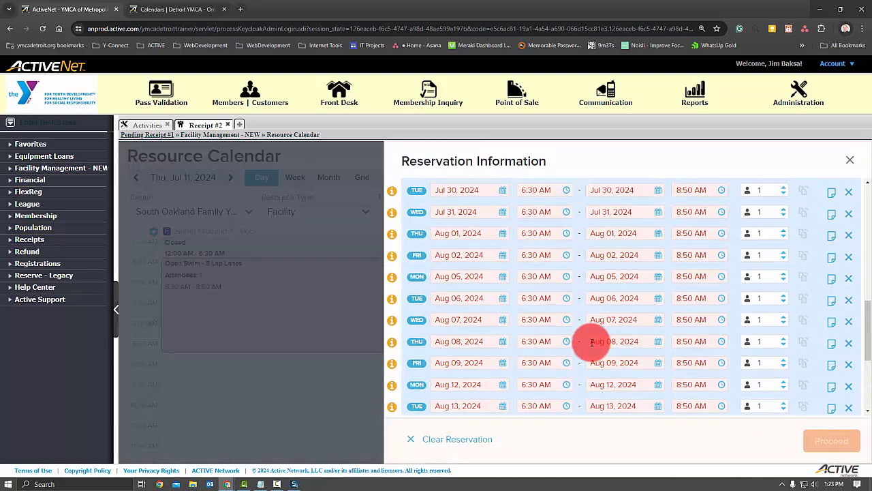
{"action": "scroll", "coordinate": [591, 342], "scroll_direction": "up", "scroll_amount": 3}
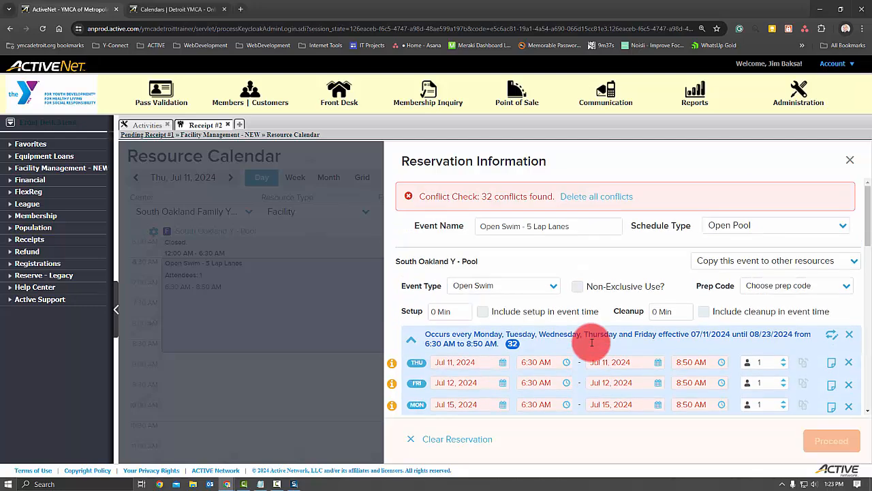
{"action": "left_click", "coordinate": [598, 197]}
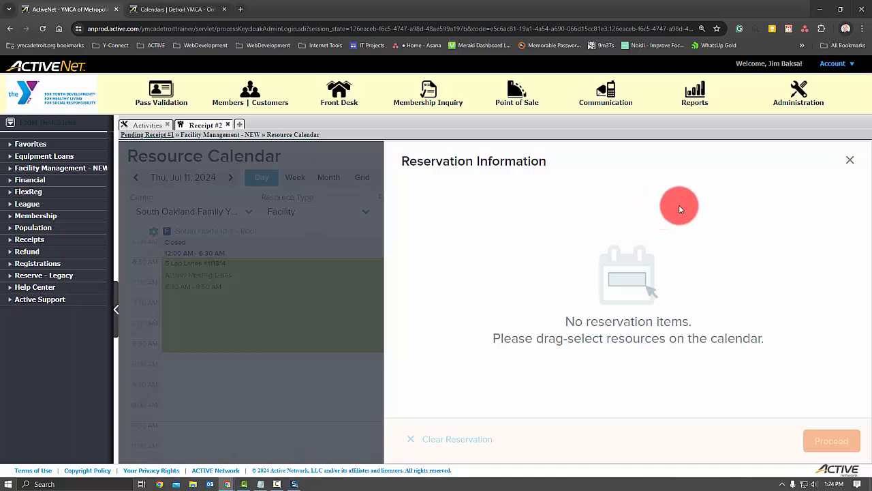
{"action": "left_click", "coordinate": [853, 162]}
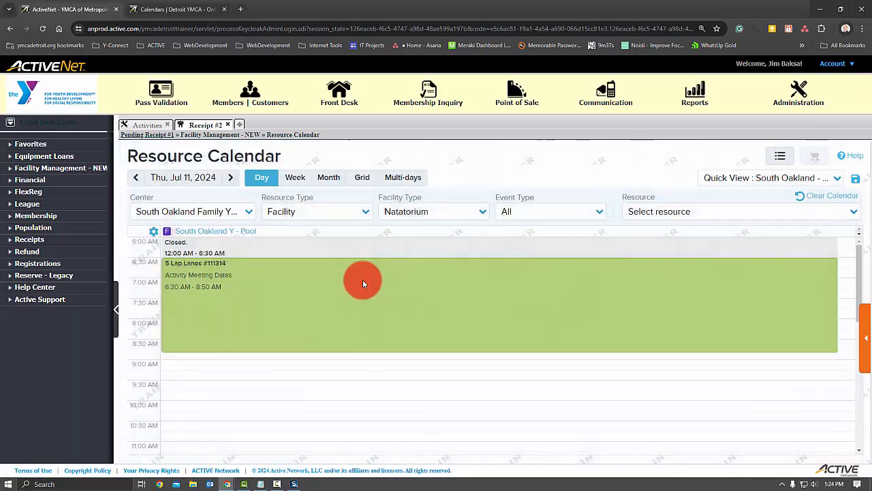
- Check the details of the 5 Lap Lanes booking on Jul 11, 2024 and switch to its open Activity Dates page
{"action": "mouse_move", "coordinate": [213, 272]}
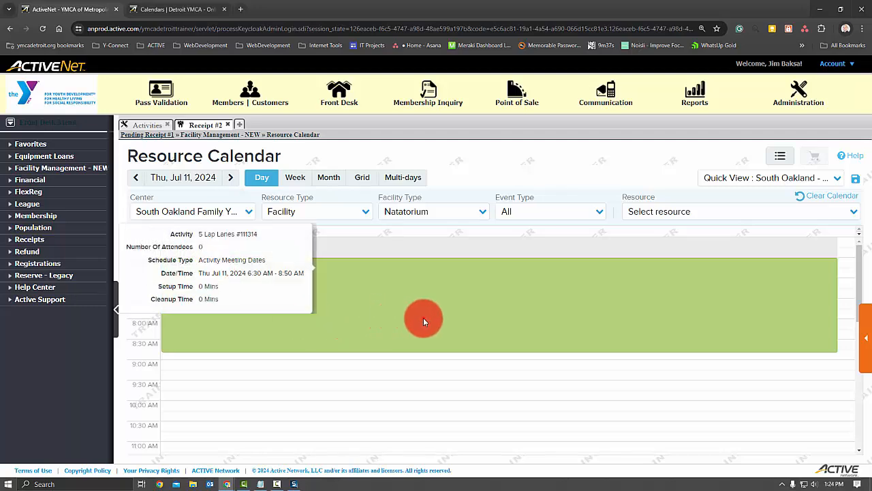
{"action": "left_click", "coordinate": [135, 124]}
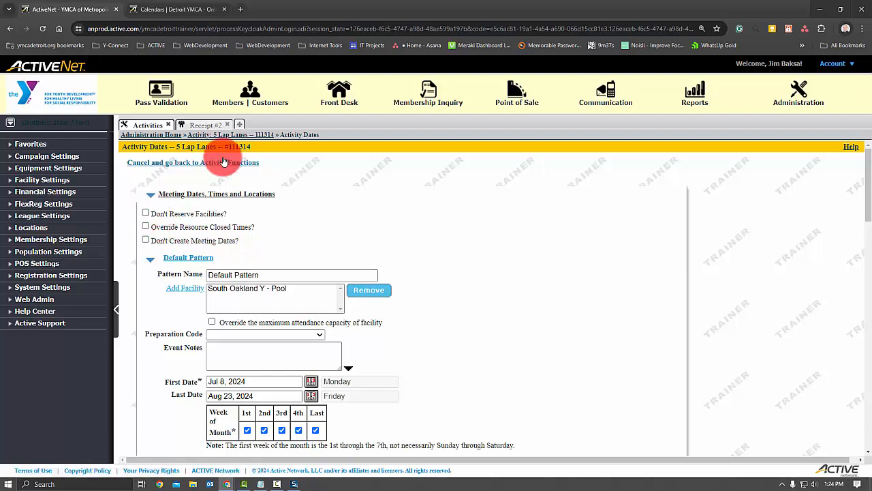
- Turn on Don't Reserve Facilities for the 5 Lap Lanes activity and save its activity dates
{"action": "left_click", "coordinate": [146, 213]}
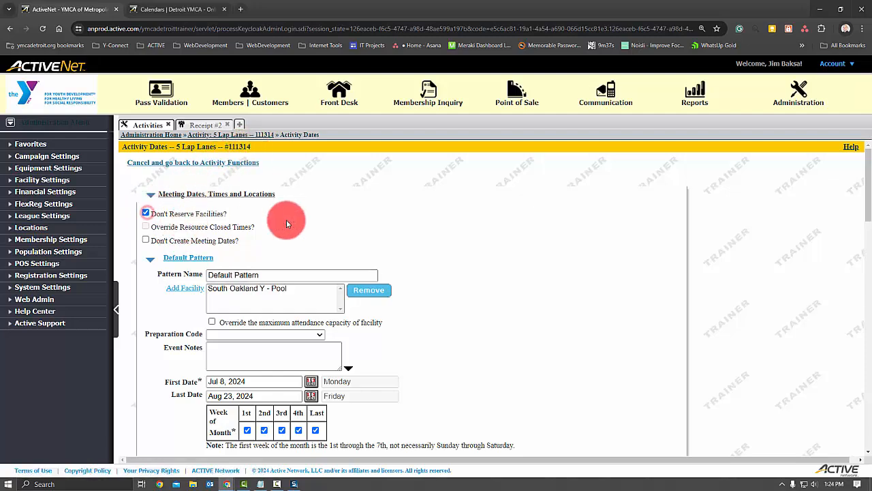
{"action": "scroll", "coordinate": [524, 285], "scroll_direction": "down", "scroll_amount": 15}
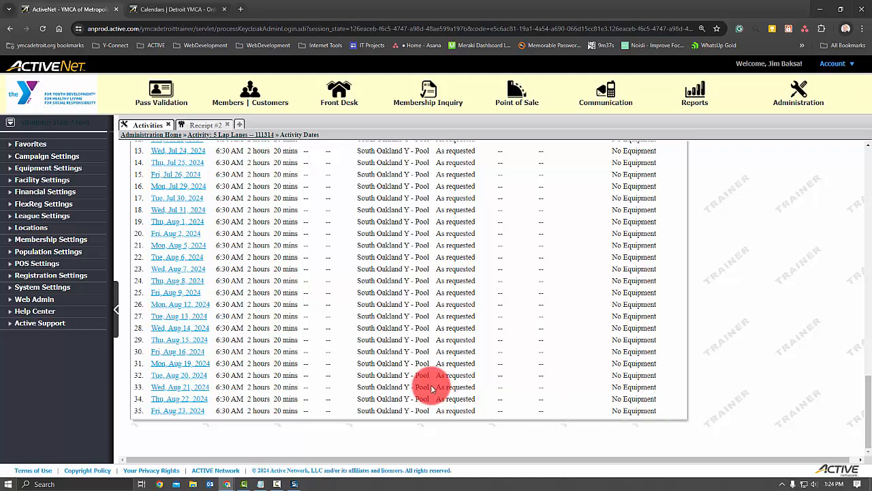
{"action": "scroll", "coordinate": [458, 375], "scroll_direction": "up", "scroll_amount": 5}
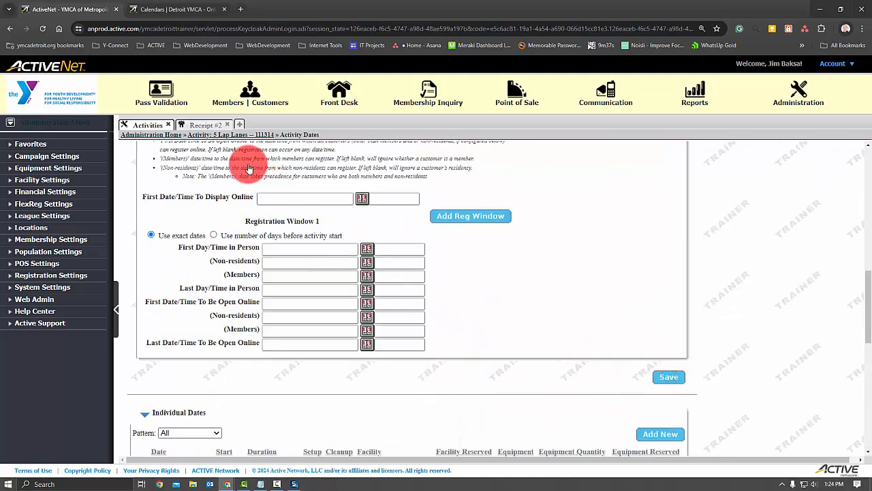
{"action": "left_click", "coordinate": [225, 136]}
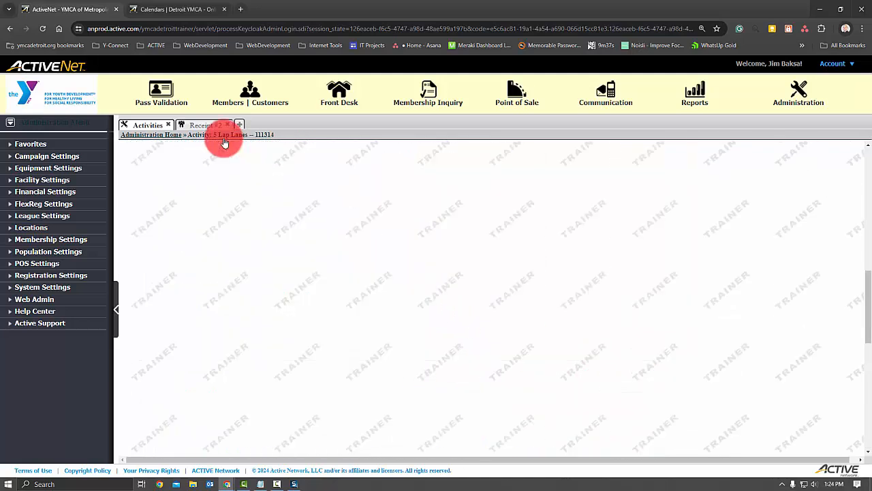
- Return to the resource calendar and refresh Jul 11, 2024 by going one day back and forward again
{"action": "left_click", "coordinate": [215, 129]}
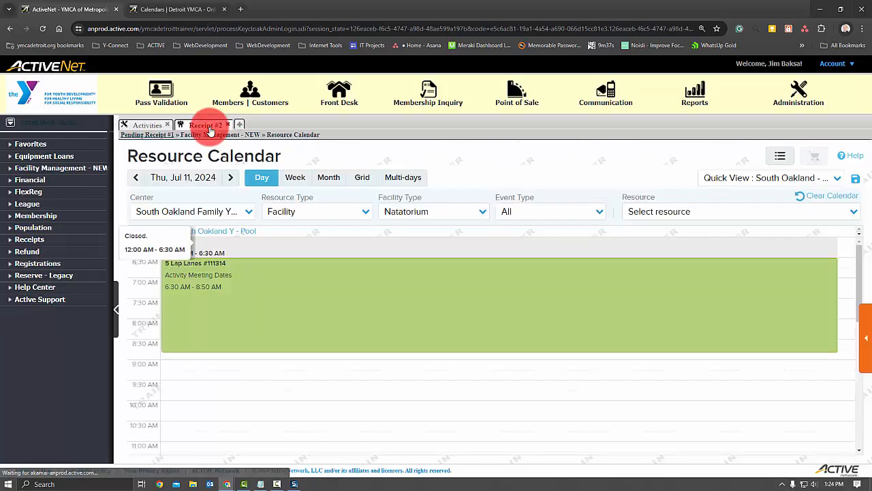
{"action": "left_click", "coordinate": [136, 177]}
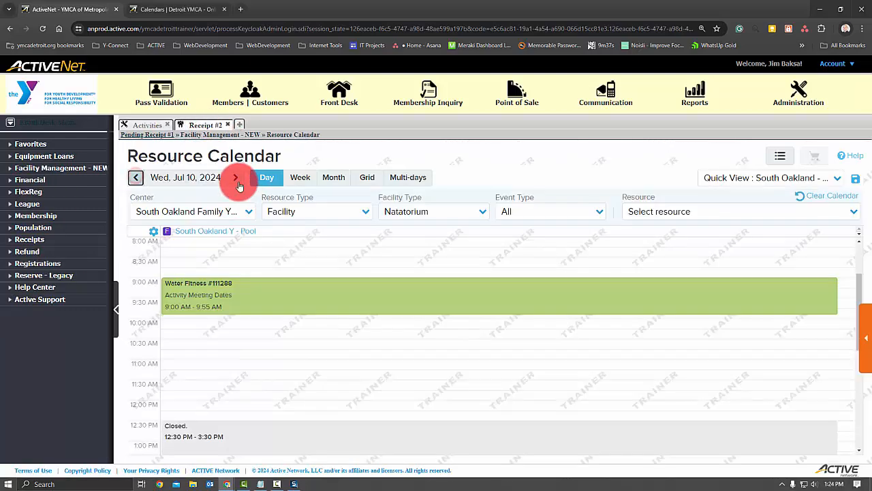
{"action": "left_click", "coordinate": [237, 179]}
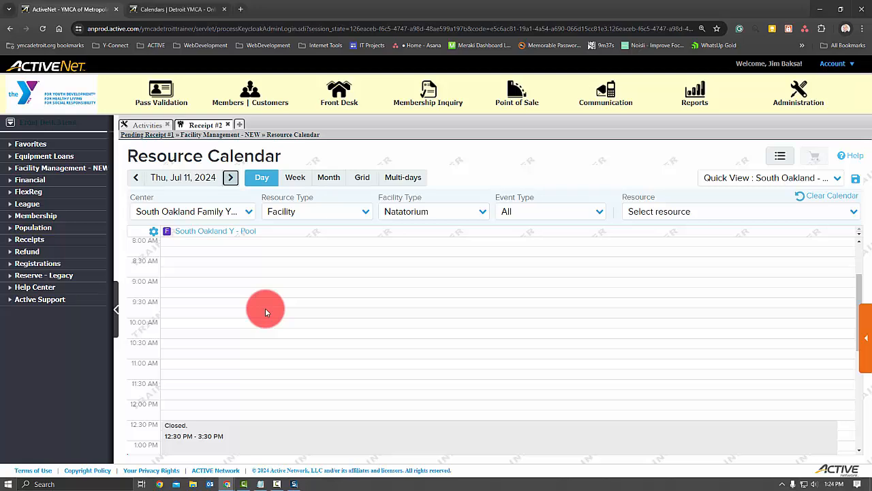
- Reserve the South Oakland pool on Jul 11, 2024 as "Open Swim - 5 Lap Lanes" from 6:30 AM to 8:50 AM
{"action": "left_click_drag", "start_coordinate": [208, 241], "coordinate": [212, 311]}
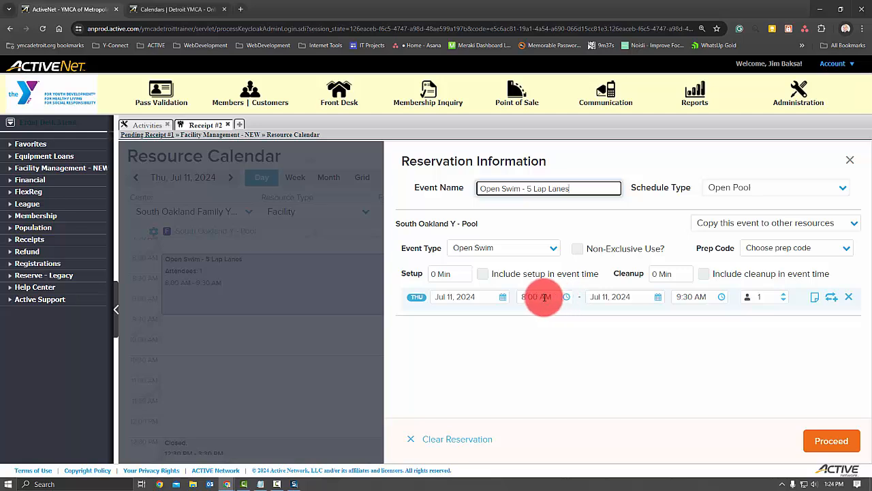
{"action": "left_click_drag", "start_coordinate": [522, 296], "coordinate": [536, 296]}
{"action": "type", "text": "6:30"}
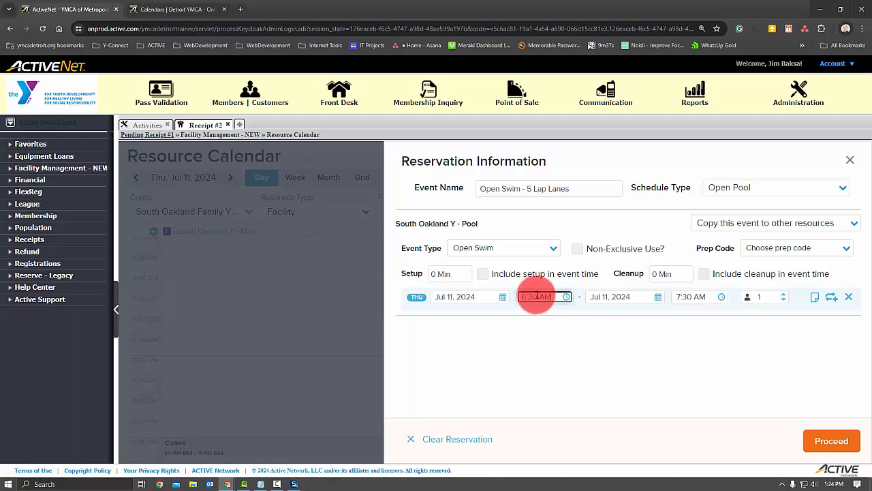
{"action": "left_click_drag", "start_coordinate": [677, 296], "coordinate": [685, 297]}
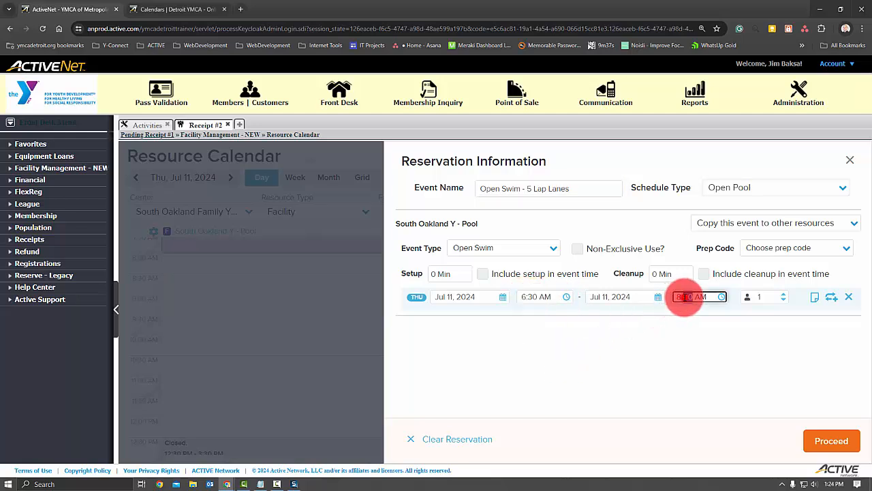
{"action": "type", "text": "50"}
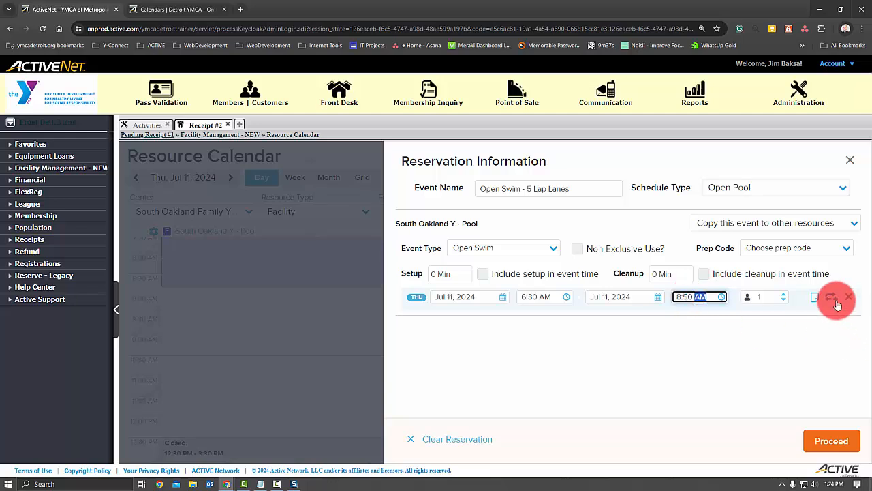
- Make the booking recur weekly on Monday, Tuesday, Wednesday, Thursday and Friday
{"action": "left_click", "coordinate": [831, 297]}
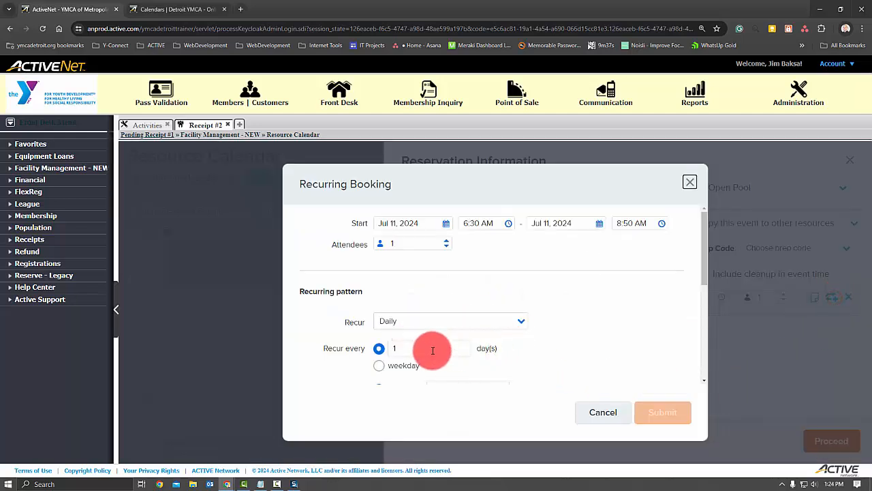
{"action": "left_click", "coordinate": [468, 305]}
{"action": "left_click", "coordinate": [413, 355]}
{"action": "left_click", "coordinate": [672, 306]}
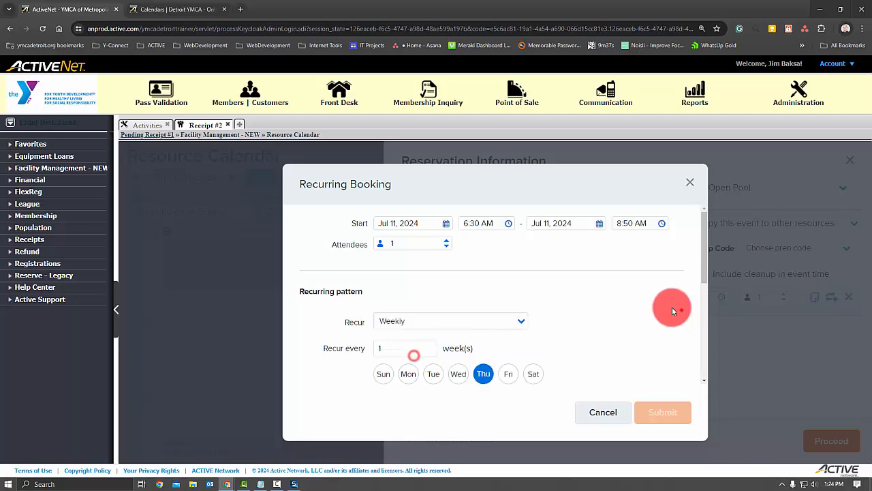
{"action": "left_click", "coordinate": [396, 386]}
{"action": "left_click", "coordinate": [434, 375]}
{"action": "left_click", "coordinate": [458, 375]}
{"action": "left_click", "coordinate": [508, 375]}
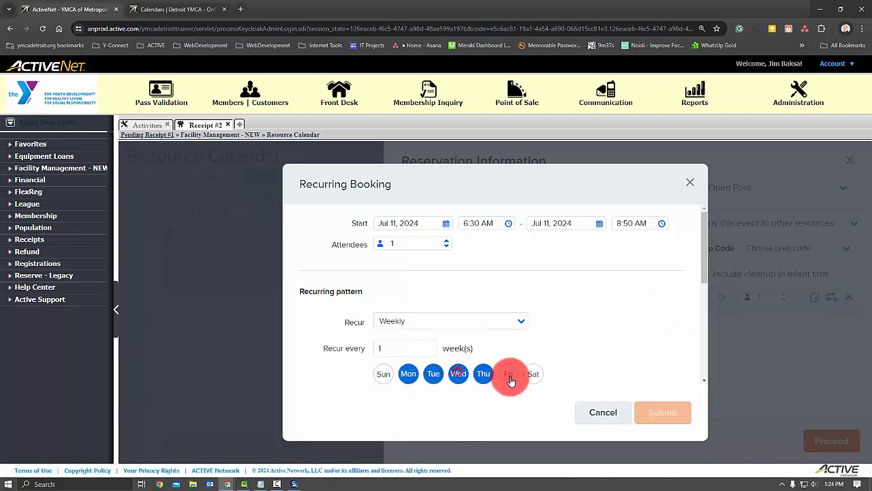
- End the weekday recurrence by date on Aug 24, 2024 and submit the recurring booking
{"action": "scroll", "coordinate": [573, 317], "scroll_direction": "down", "scroll_amount": 5}
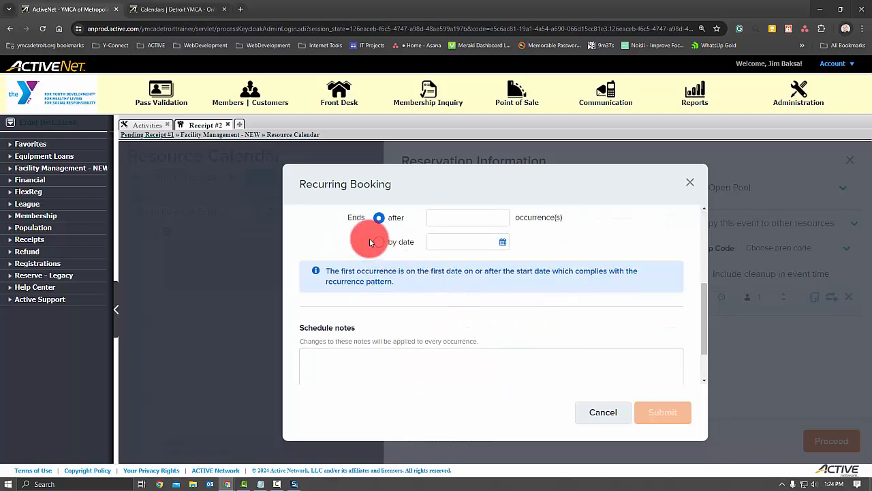
{"action": "left_click", "coordinate": [502, 241]}
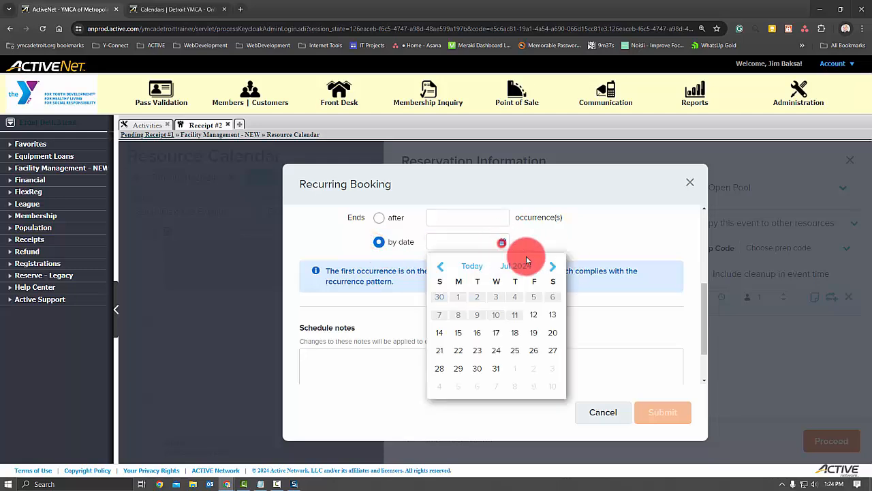
{"action": "left_click", "coordinate": [551, 269]}
{"action": "left_click", "coordinate": [552, 350]}
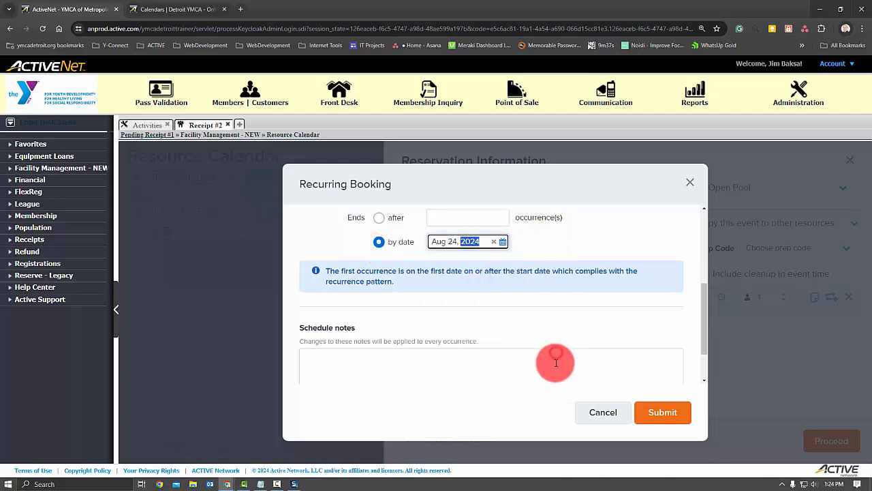
{"action": "left_click", "coordinate": [661, 412]}
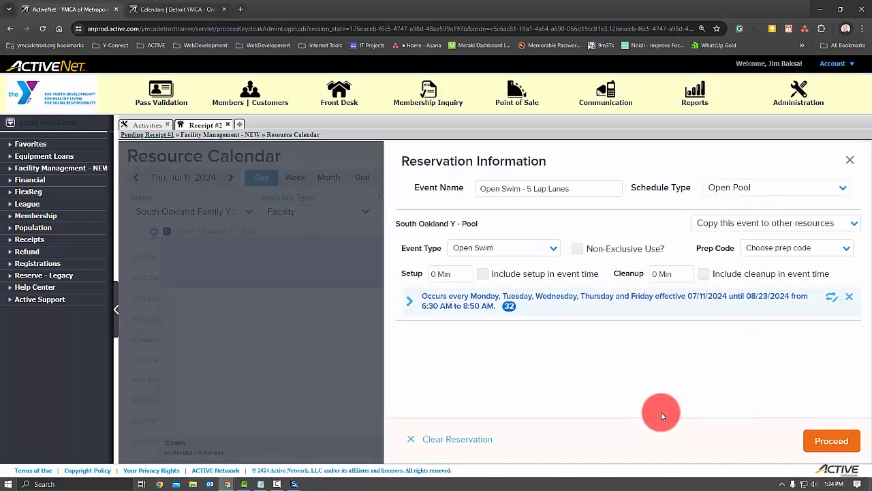
- Proceed to the reservation details and change the customer by searching for the customer's first and last name
{"action": "left_click", "coordinate": [823, 440]}
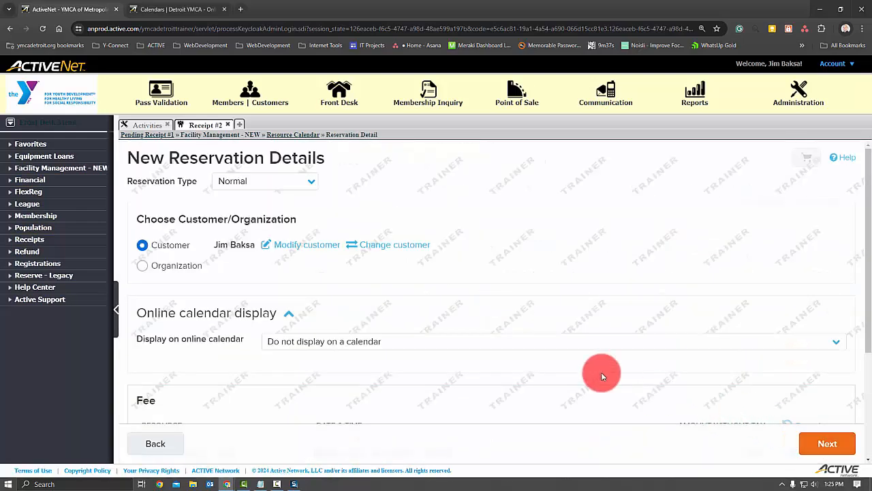
{"action": "left_click", "coordinate": [386, 247]}
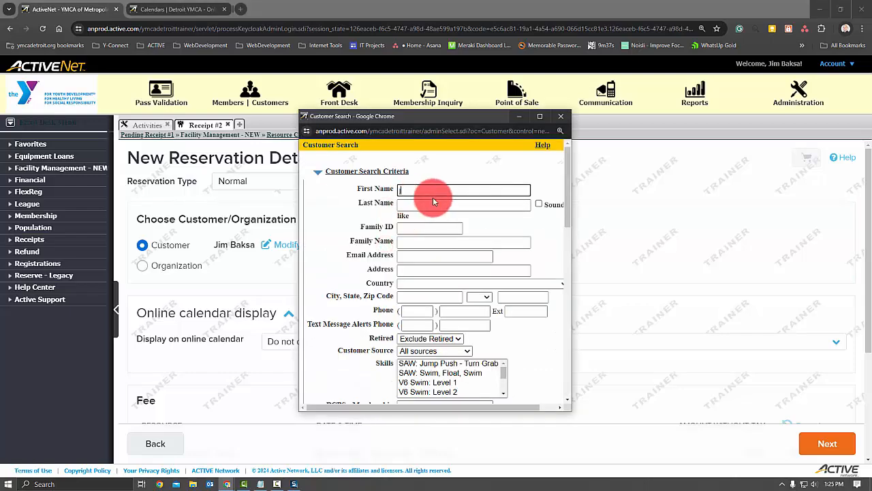
{"action": "left_click", "coordinate": [432, 200]}
{"action": "type", "text": "baska"}
{"action": "key", "text": "BackSpace"}
{"action": "key", "text": "BackSpace"}
{"action": "key", "text": "BackSpace"}
{"action": "type", "text": "ksa"}
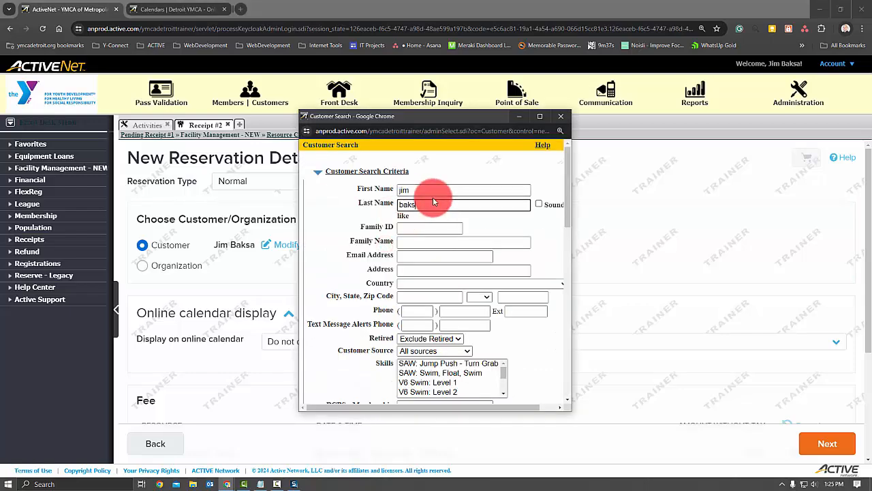
{"action": "key", "text": "Return"}
{"action": "left_click", "coordinate": [319, 221]}
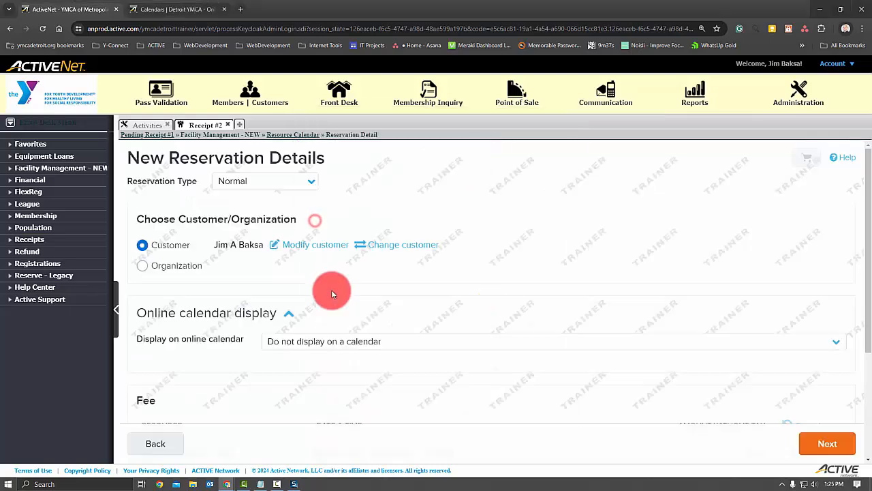
- Display the reservation on the South Oakland - Aquatics online calendar, paste in its description and complete the reservation
{"action": "left_click", "coordinate": [312, 341]}
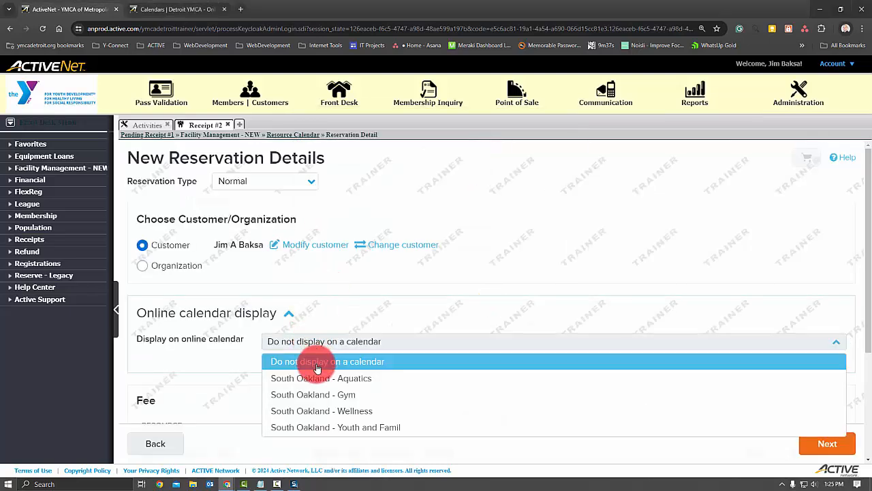
{"action": "left_click", "coordinate": [380, 378]}
{"action": "left_click", "coordinate": [354, 376]}
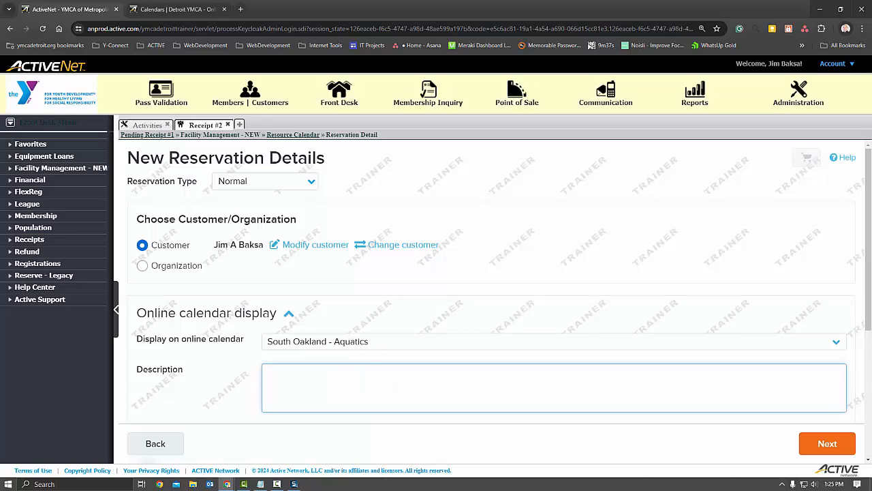
{"action": "key", "text": "alt+Tab"}
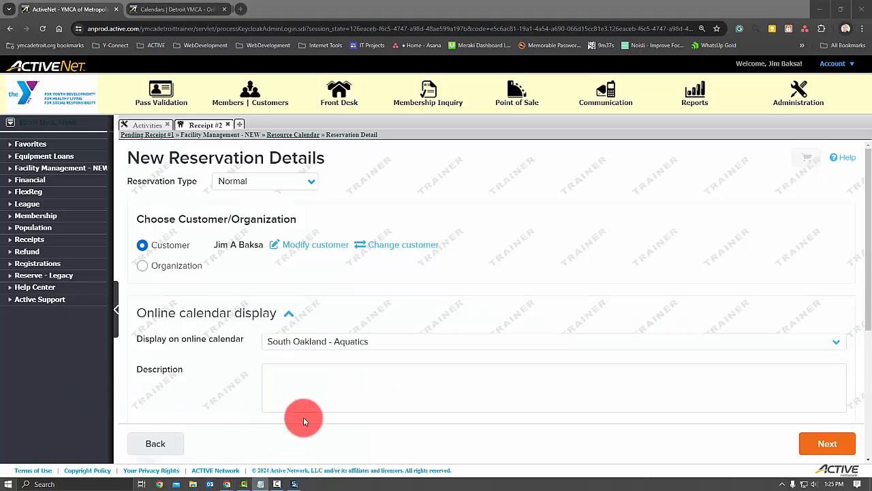
{"action": "key", "text": "alt+Tab"}
{"action": "type", "text": "Pool schedules are subject to change due to programming needs, inclement weather, and staffing changes. We will do our best to communicate any changes in a timely manner.  Download the YMCA Detroit APP to receive notifications of schedule changes."}
{"action": "left_click", "coordinate": [827, 444]}
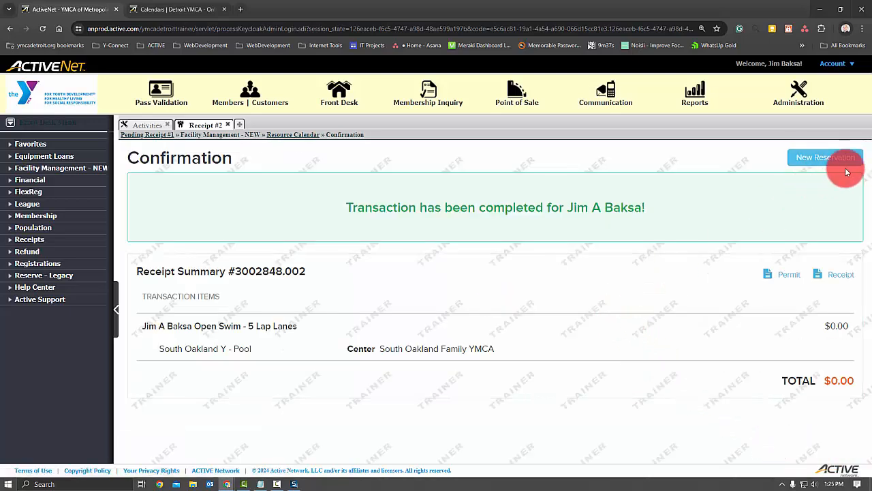
- Check the new Open Swim - 5 Lap Lanes reservation on the resource calendar and on the online aquatics calendar for Jul 7 - 13, 2024
{"action": "left_click", "coordinate": [841, 157]}
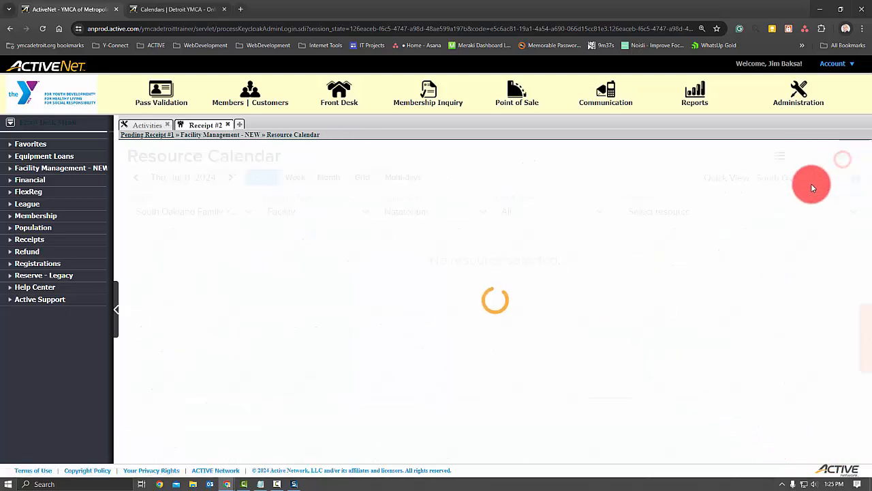
{"action": "scroll", "coordinate": [222, 358], "scroll_direction": "up", "scroll_amount": 2}
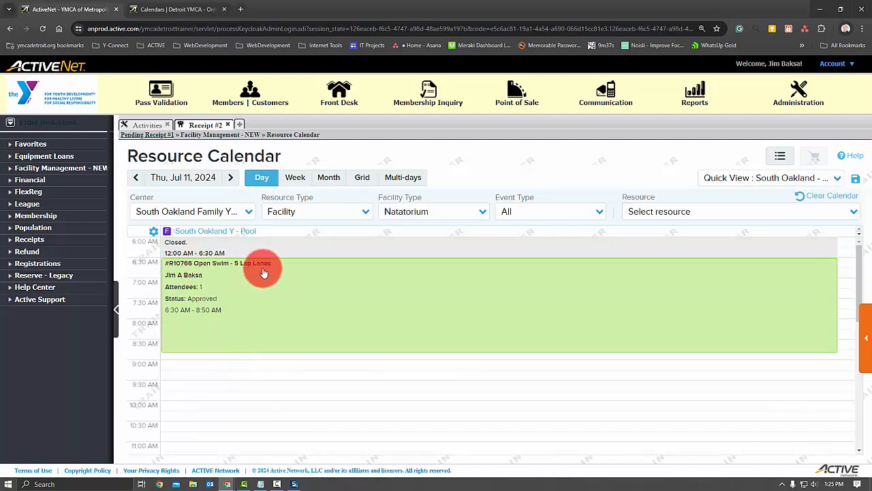
{"action": "left_click", "coordinate": [185, 11]}
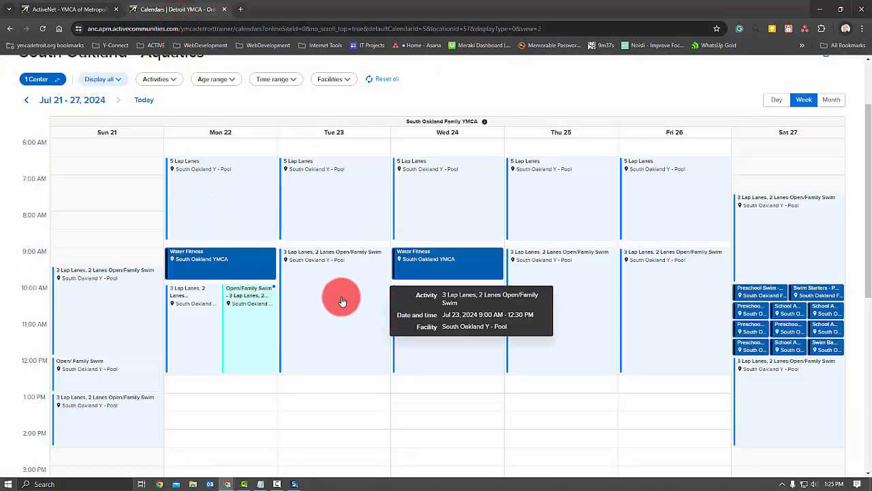
{"action": "scroll", "coordinate": [139, 110], "scroll_direction": "up", "scroll_amount": 2}
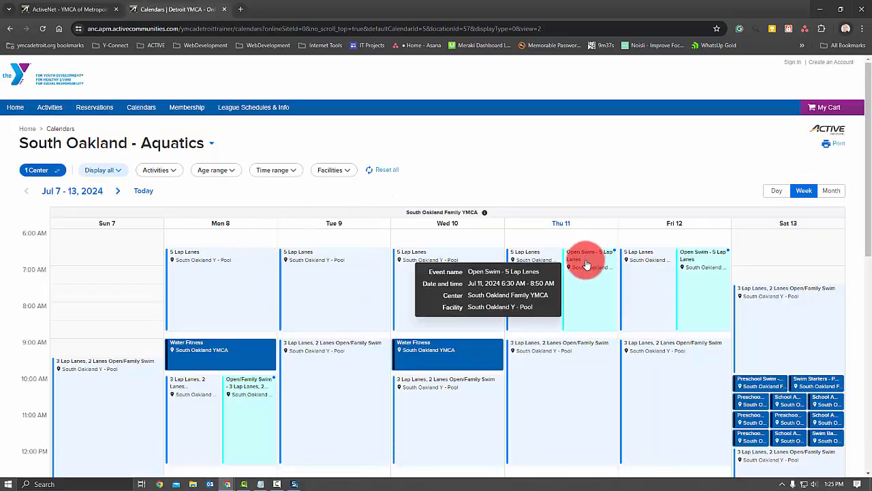
{"action": "mouse_move", "coordinate": [582, 265]}
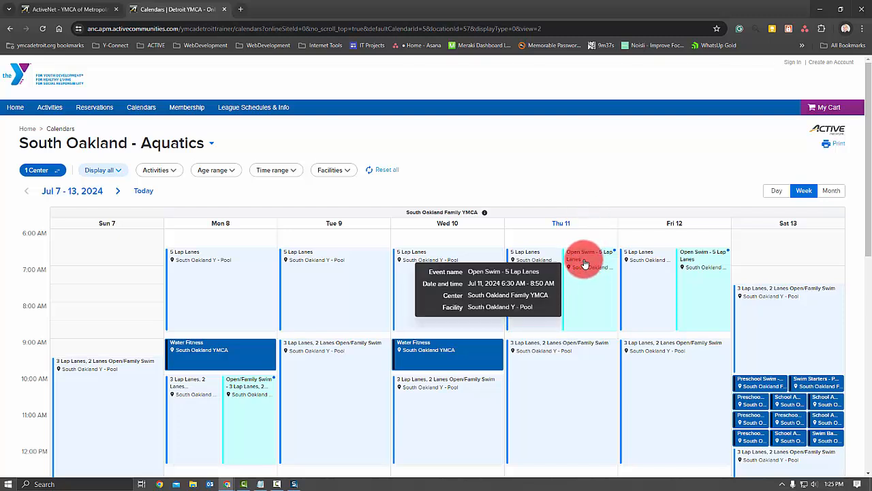
{"action": "mouse_move", "coordinate": [721, 264]}
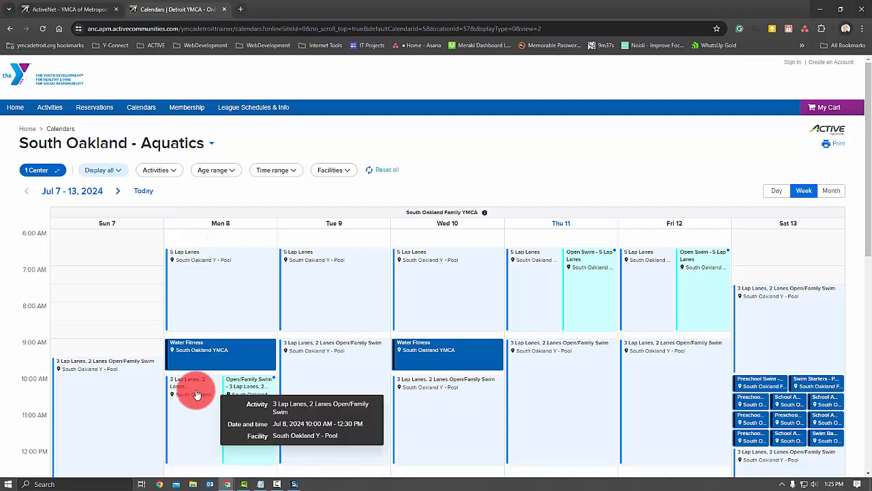
- Return to the admin site and delete the open 5 Lap Lanes activity from its details, accepting the deletion
{"action": "left_click", "coordinate": [39, 13]}
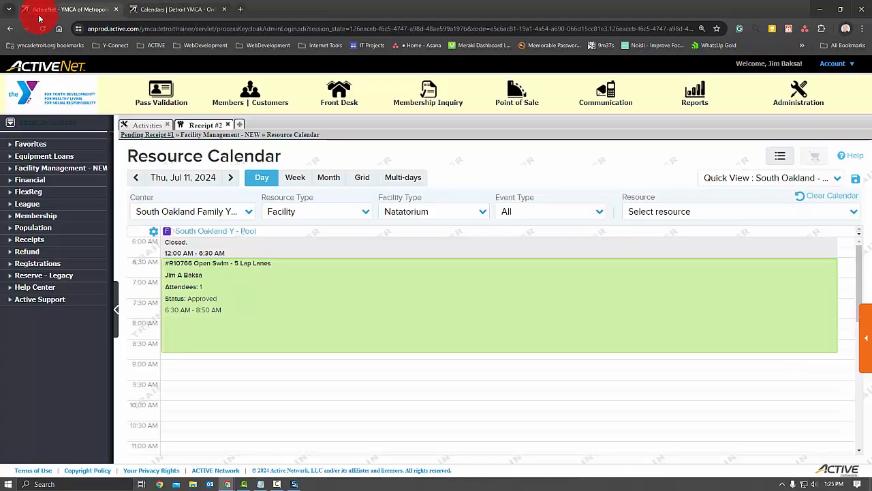
{"action": "left_click", "coordinate": [142, 126]}
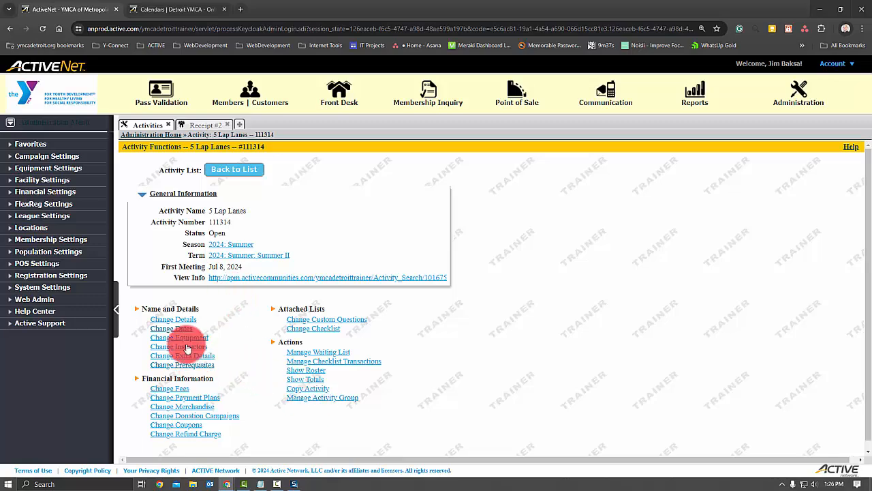
{"action": "left_click", "coordinate": [179, 315]}
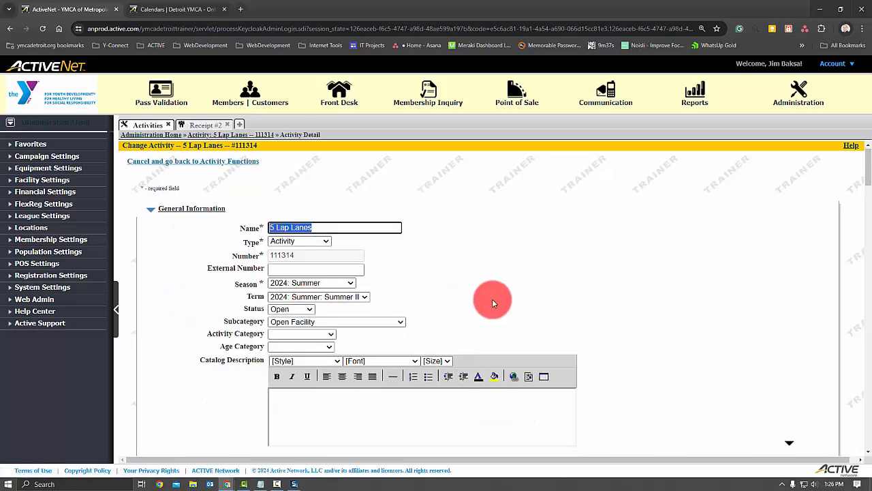
{"action": "scroll", "coordinate": [496, 298], "scroll_direction": "down", "scroll_amount": 10}
{"action": "scroll", "coordinate": [501, 305], "scroll_direction": "down", "scroll_amount": 15}
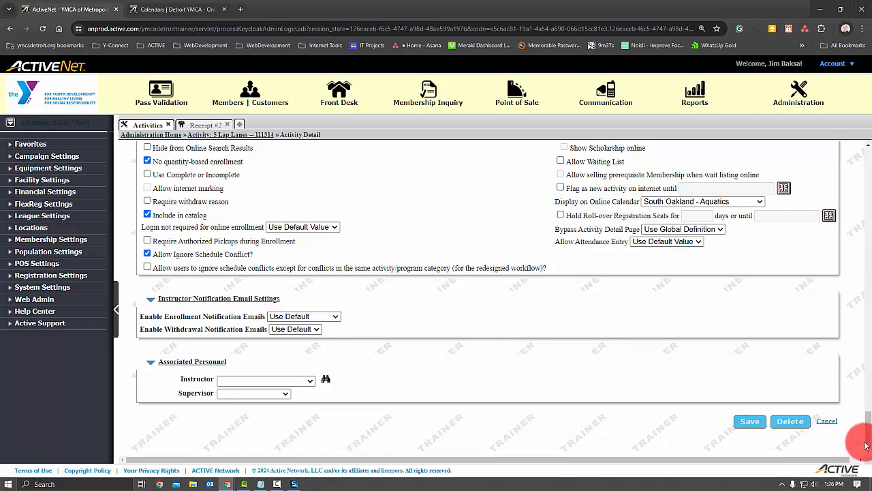
{"action": "left_click", "coordinate": [790, 421]}
{"action": "left_click", "coordinate": [477, 87]}
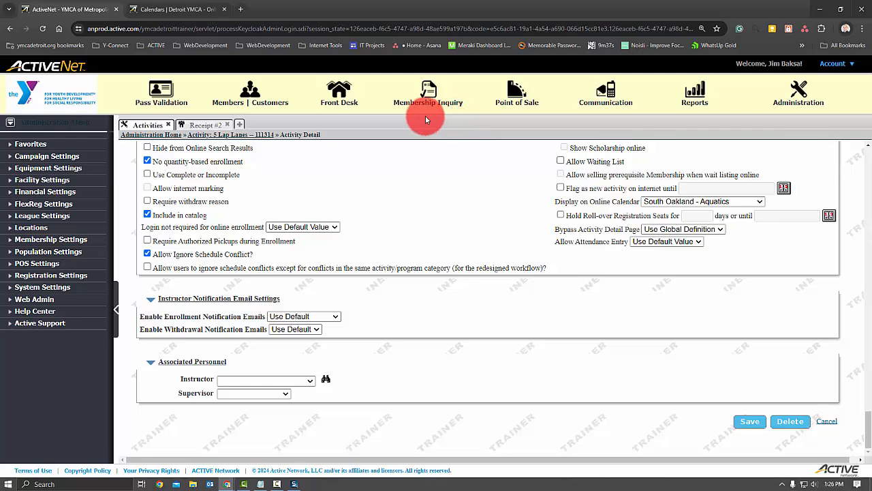
- Check the online aquatics calendar, switching from South Oakland to Birmingham - Aquatics and reviewing the Jul 7 - 13, 2024 week
{"action": "left_click", "coordinate": [185, 10]}
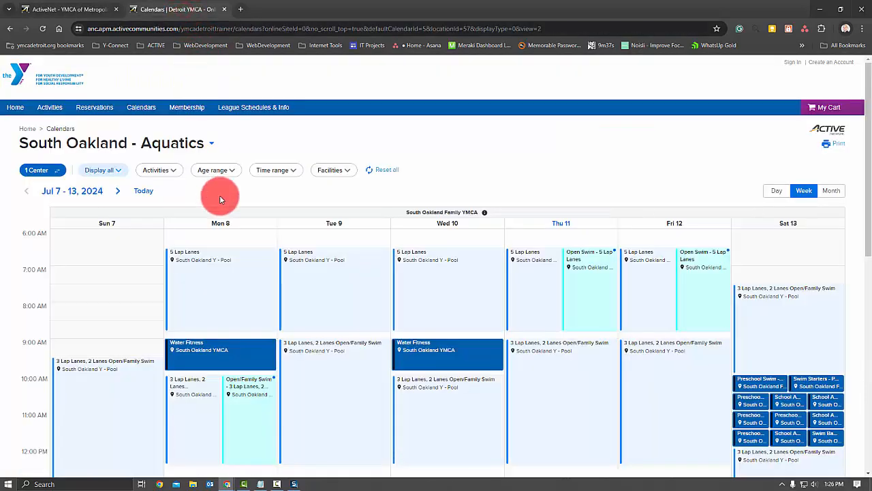
{"action": "mouse_move", "coordinate": [285, 279]}
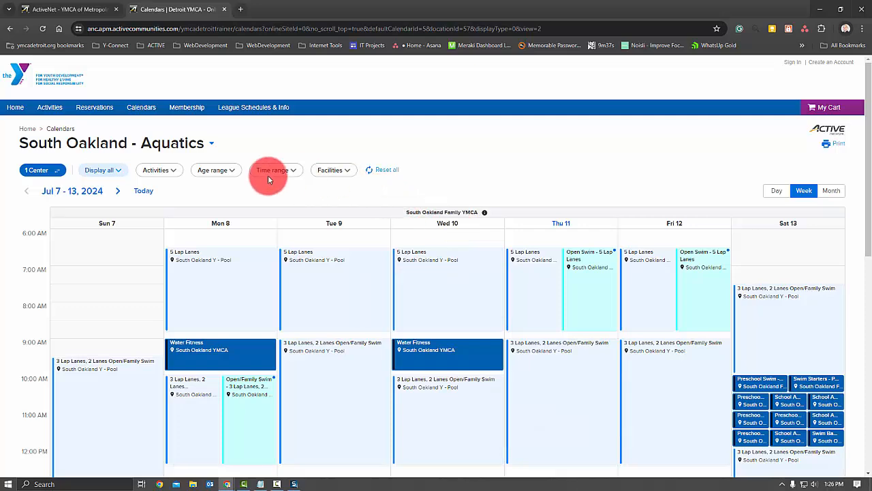
{"action": "left_click", "coordinate": [182, 147]}
{"action": "left_click", "coordinate": [89, 167]}
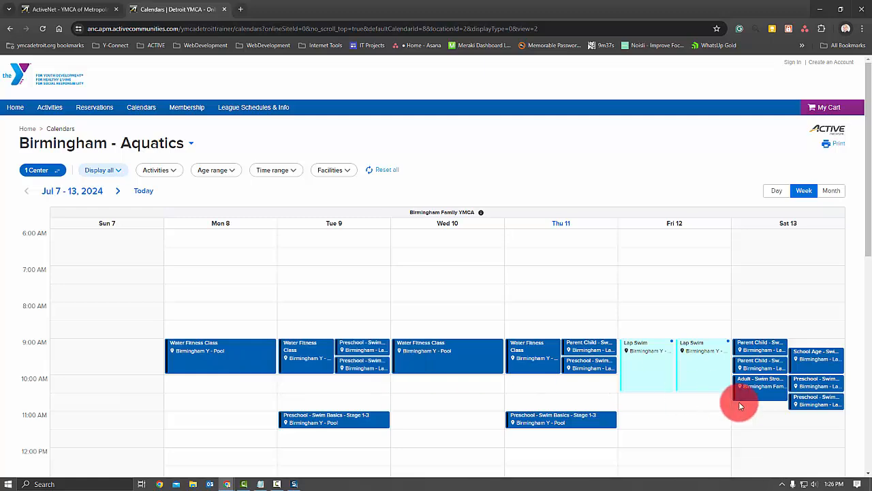
{"action": "scroll", "coordinate": [732, 400], "scroll_direction": "down", "scroll_amount": 3}
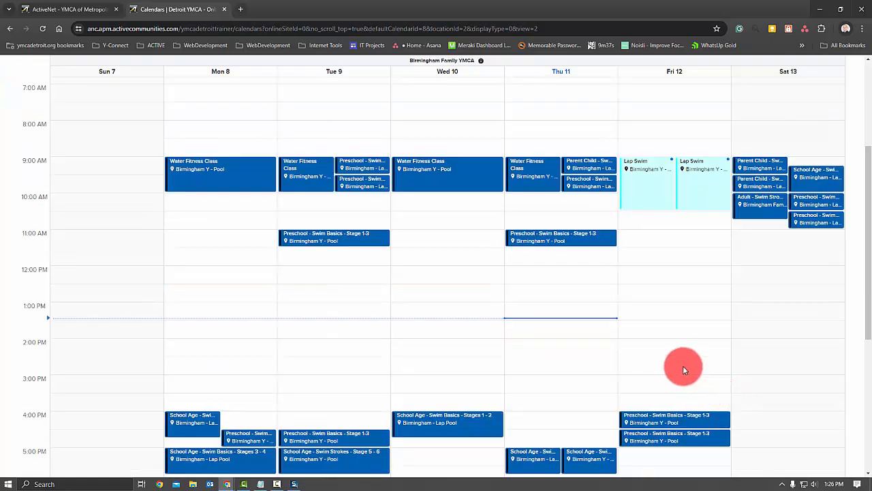
{"action": "scroll", "coordinate": [638, 348], "scroll_direction": "down", "scroll_amount": 3}
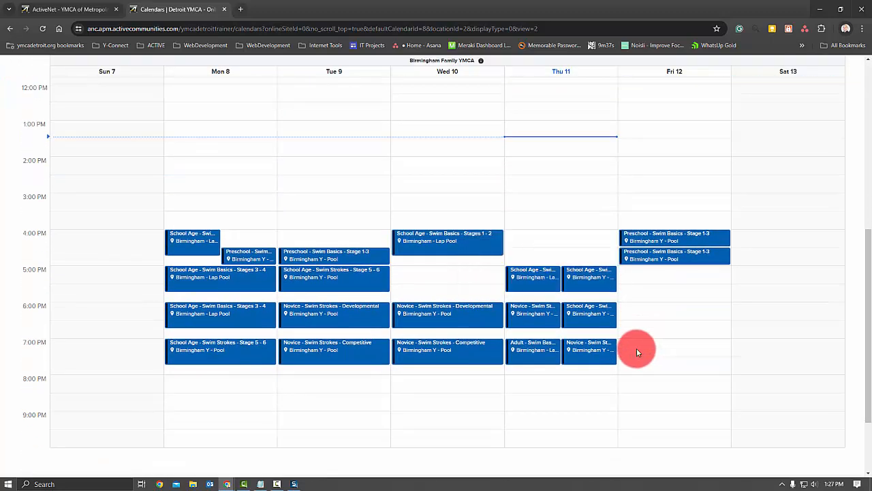
{"action": "scroll", "coordinate": [366, 238], "scroll_direction": "up", "scroll_amount": 3}
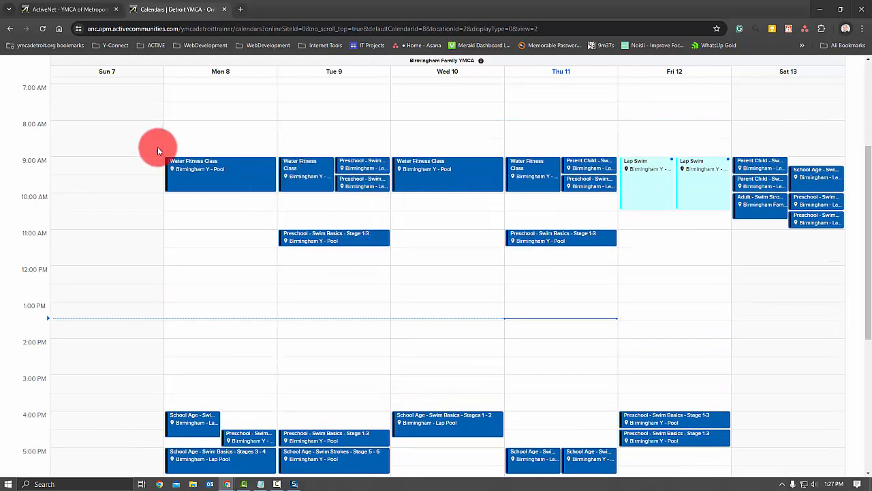
- Load the Birmingham Y - Lap Lanes quick view on the resource calendar and book Lap Lanes 1 and 2 on Jul 11, 2024, 7:15 - 8:45 AM
{"action": "left_click", "coordinate": [62, 9]}
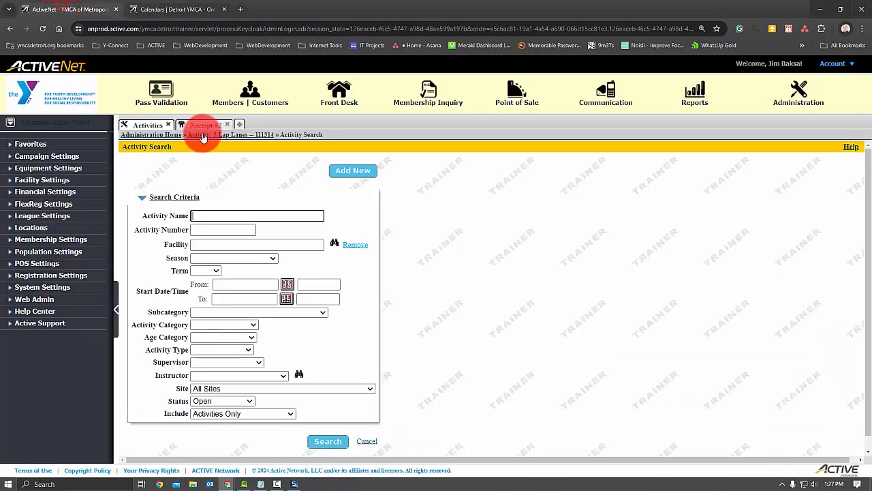
{"action": "left_click", "coordinate": [208, 125]}
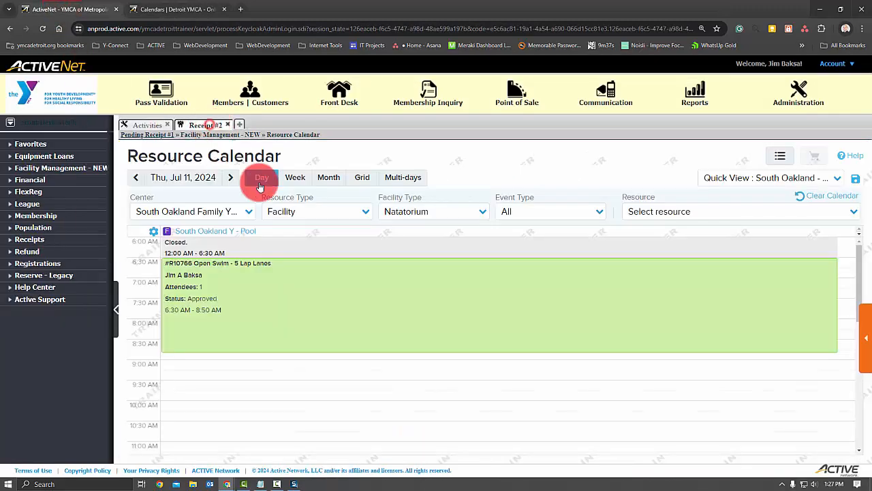
{"action": "left_click", "coordinate": [837, 178]}
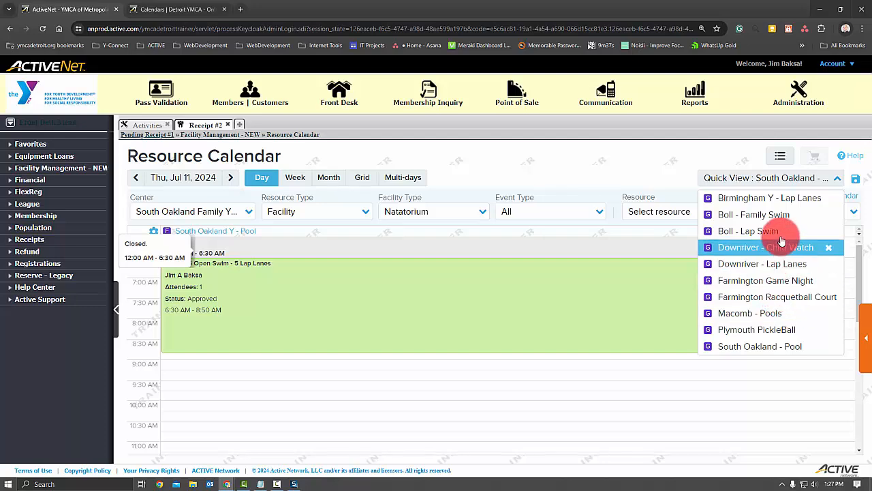
{"action": "left_click", "coordinate": [781, 205]}
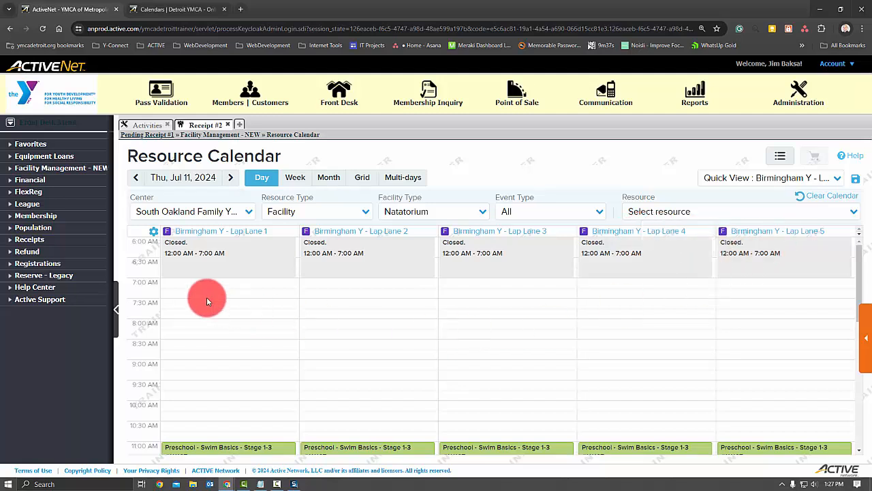
{"action": "left_click_drag", "start_coordinate": [315, 324], "coordinate": [358, 397]}
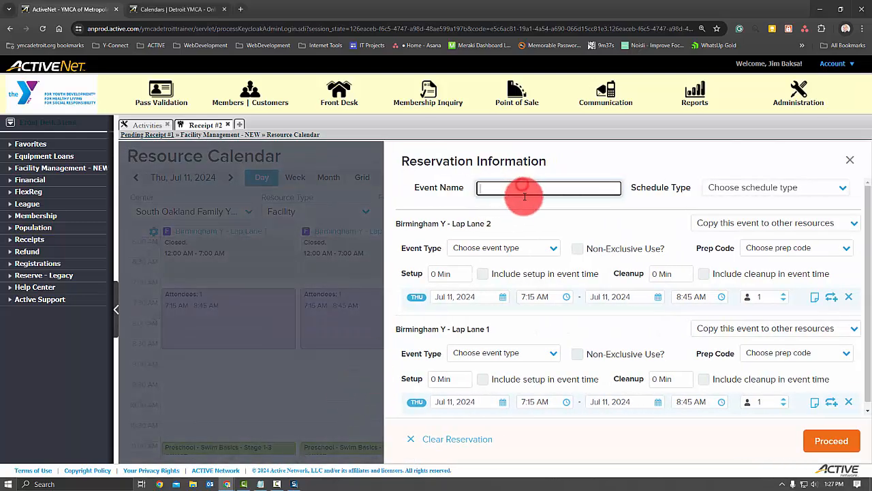
- Name the event Open Swim - 2 Lap Lanes, with schedule type Open Pool and event type Open Swim
{"action": "type", "text": "Open Swim - 2 Lap Lanes"}
{"action": "key", "text": "Tab"}
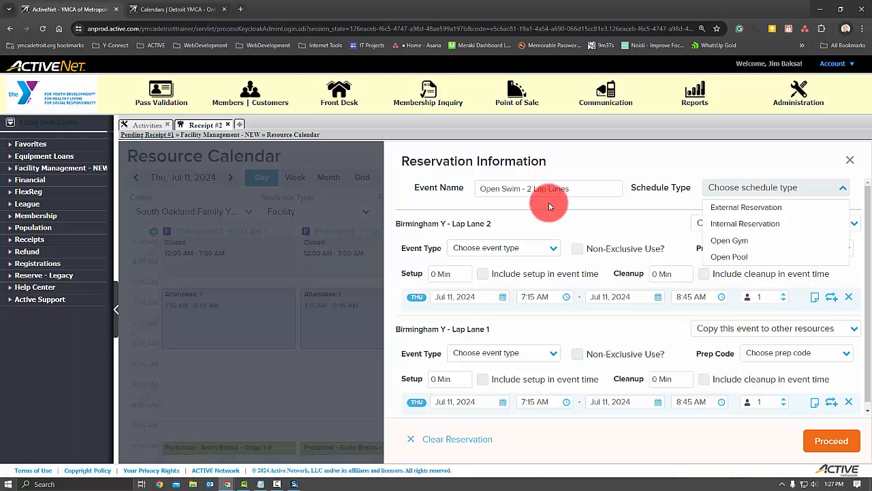
{"action": "left_click", "coordinate": [744, 256]}
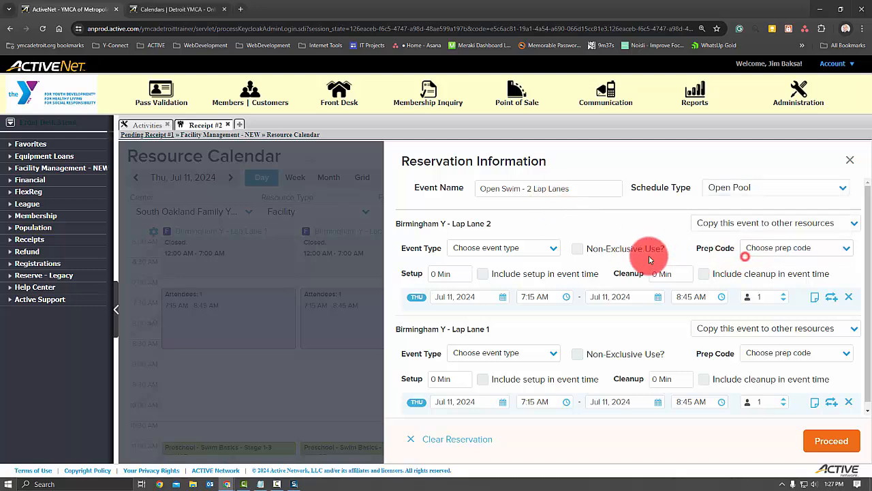
{"action": "left_click", "coordinate": [531, 247]}
{"action": "left_click", "coordinate": [522, 317]}
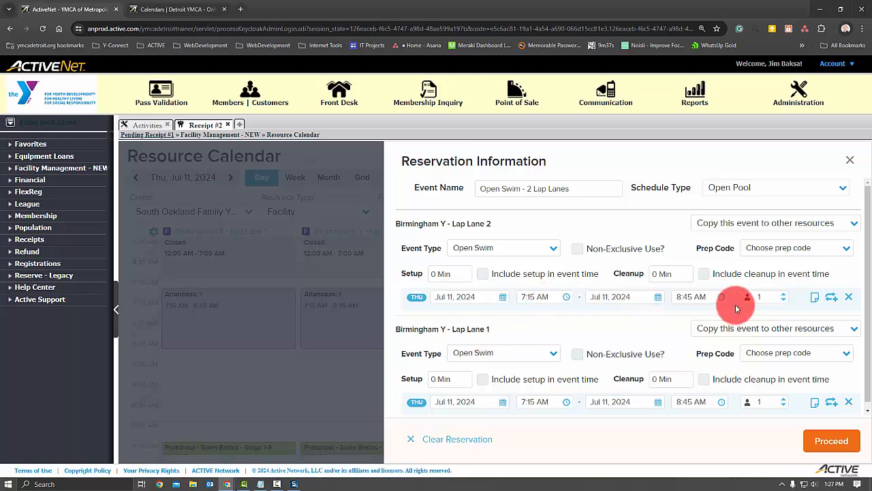
- Make the Birmingham Y - Lap Lane 2 booking recur daily, every 1 day, ending after 10 occurrences, and submit it
{"action": "left_click", "coordinate": [831, 297]}
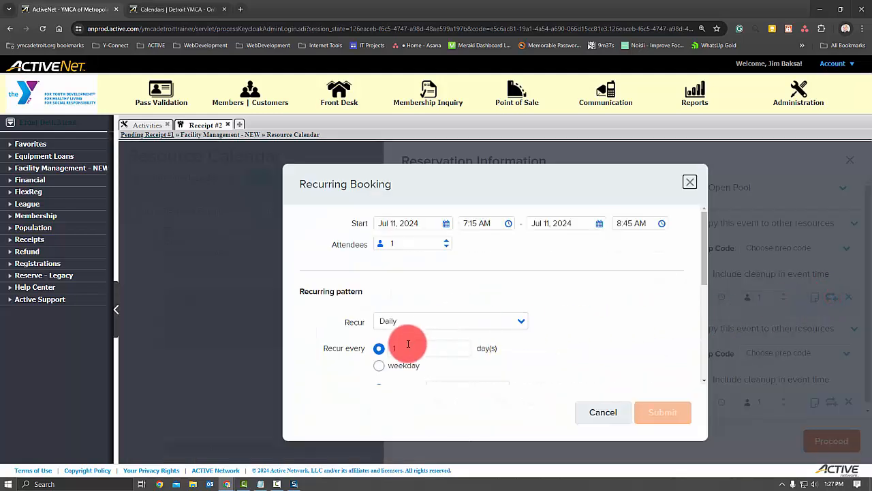
{"action": "scroll", "coordinate": [478, 327], "scroll_direction": "down", "scroll_amount": 3}
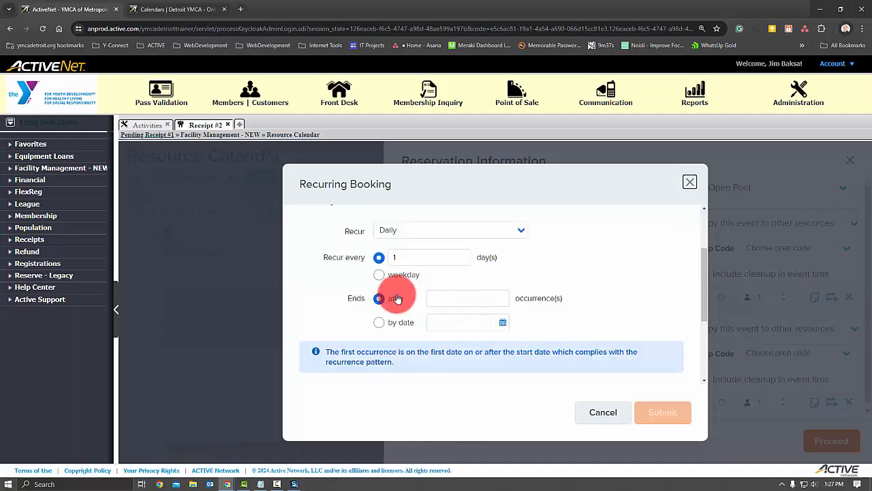
{"action": "left_click", "coordinate": [378, 321]}
{"action": "left_click", "coordinate": [442, 298]}
{"action": "type", "text": "10"}
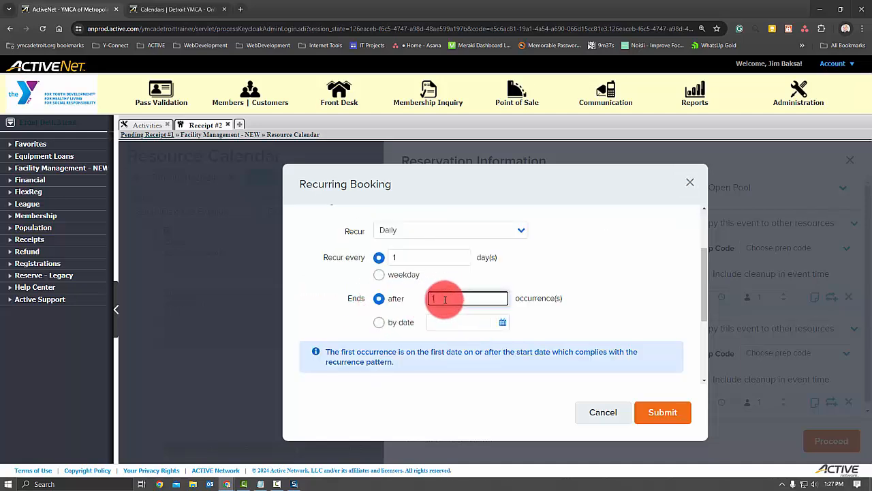
{"action": "left_click", "coordinate": [662, 412]}
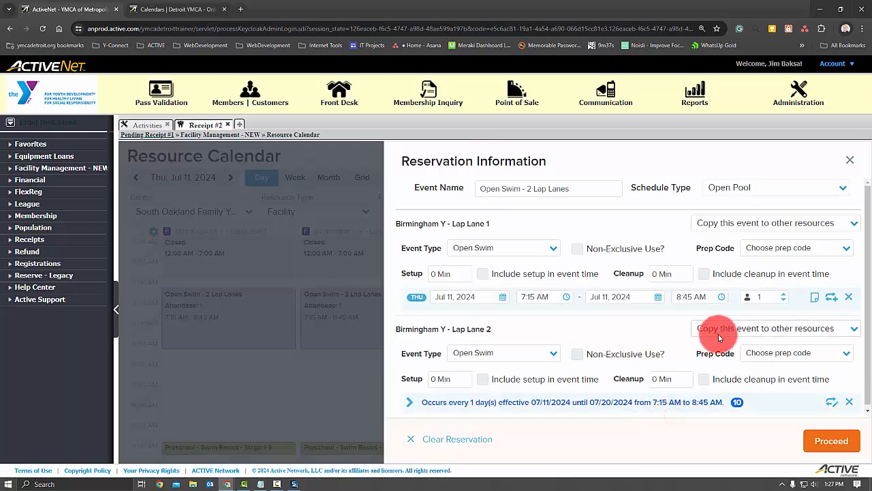
- Open the recurring booking settings for Birmingham Y - Lap Lane 1 and set the recurrence pattern to weekly
{"action": "left_click", "coordinate": [831, 295]}
{"action": "left_click", "coordinate": [423, 354]}
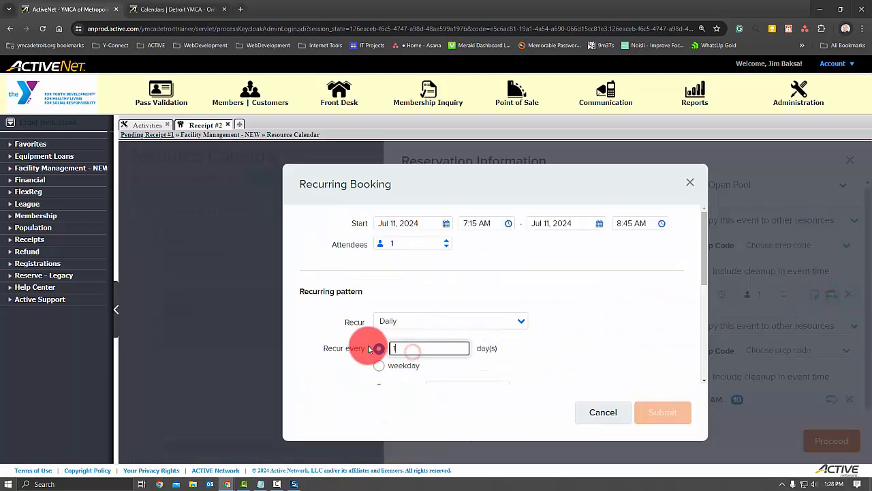
{"action": "type", "text": "0"}
{"action": "left_click", "coordinate": [477, 321]}
{"action": "left_click", "coordinate": [425, 357]}
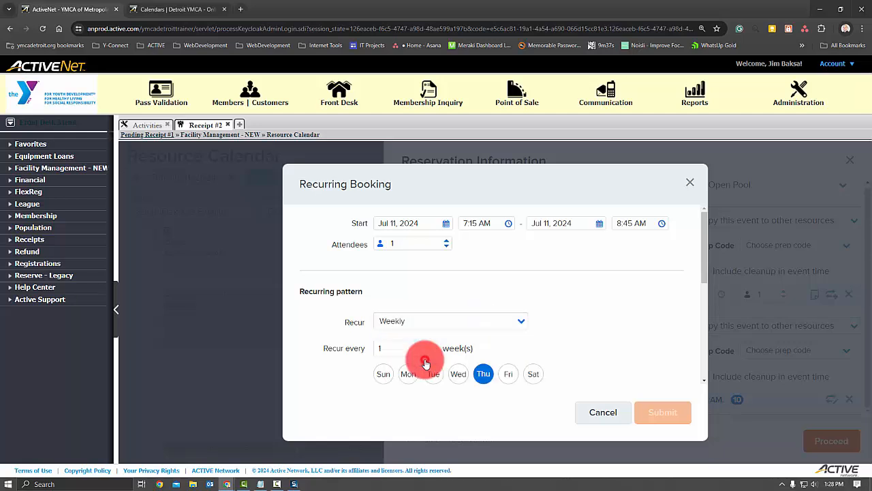
- Set the Lap Lane 1 weekly recurrence to every 1 week, ending after 10 occurrences, and submit the recurring booking
{"action": "left_click", "coordinate": [382, 348]}
{"action": "type", "text": "0"}
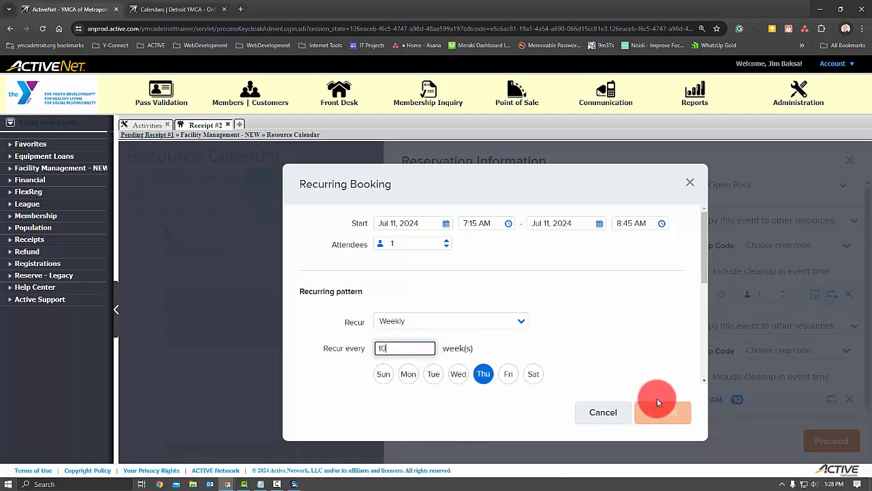
{"action": "left_click", "coordinate": [578, 347]}
{"action": "scroll", "coordinate": [578, 345], "scroll_direction": "down", "scroll_amount": 2}
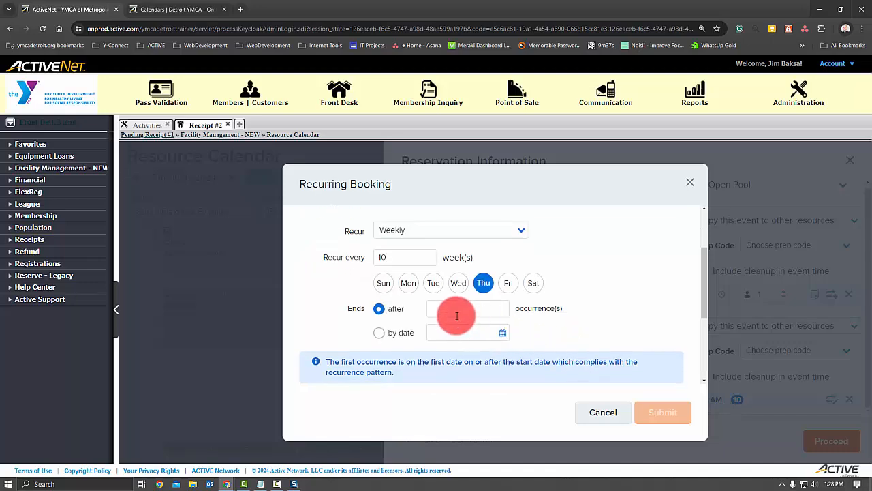
{"action": "left_click", "coordinate": [381, 256]}
{"action": "key", "text": "BackSpace"}
{"action": "left_click", "coordinate": [436, 312]}
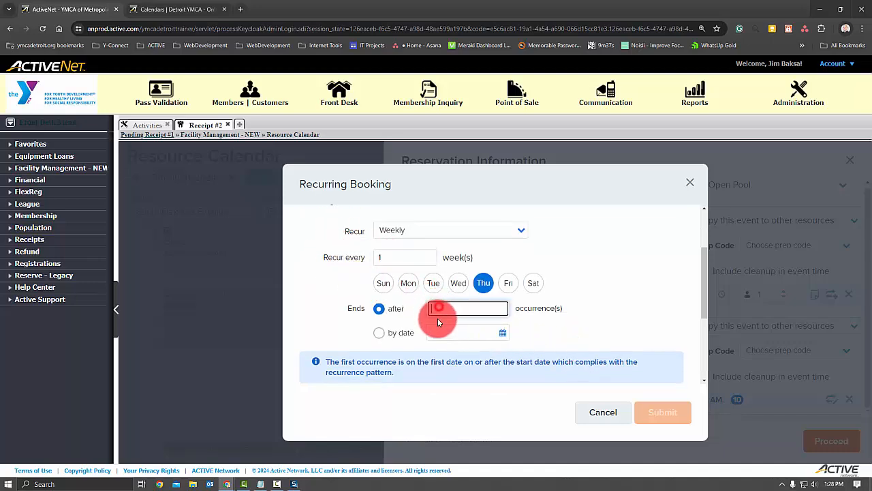
{"action": "type", "text": "10"}
{"action": "left_click", "coordinate": [661, 411]}
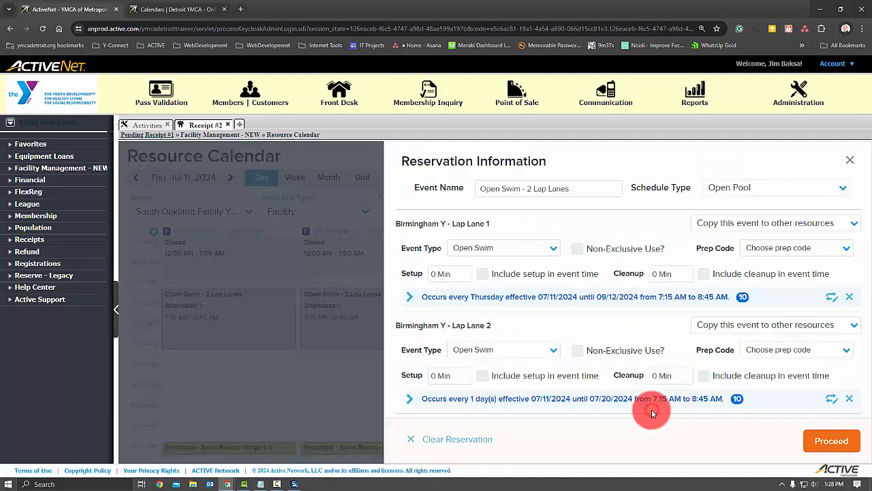
- Try to proceed with the Open Swim - 2 Lap Lanes reservation, review the flagged dates for both lanes and close the reservation information
{"action": "left_click", "coordinate": [831, 440]}
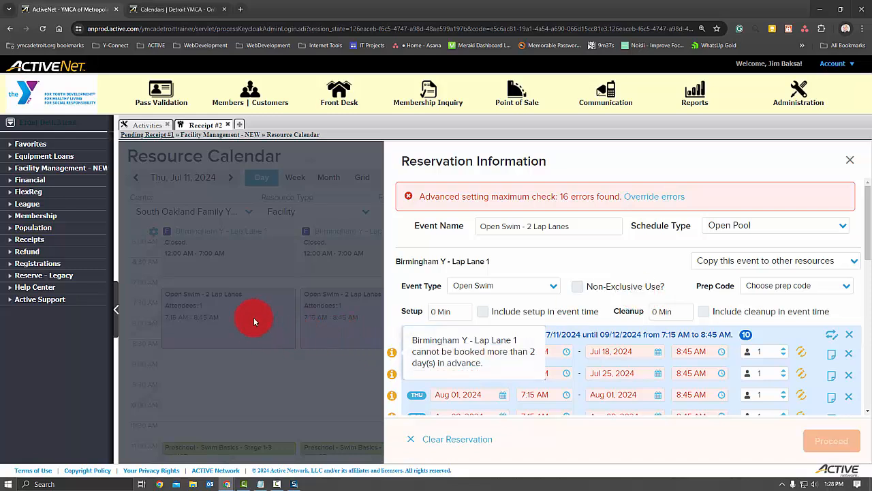
{"action": "scroll", "coordinate": [633, 353], "scroll_direction": "down", "scroll_amount": 4}
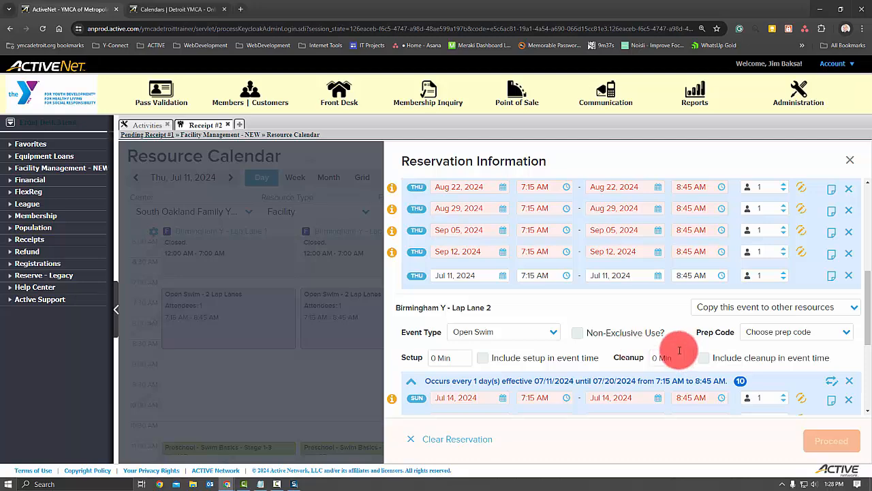
{"action": "scroll", "coordinate": [591, 298], "scroll_direction": "up", "scroll_amount": 4}
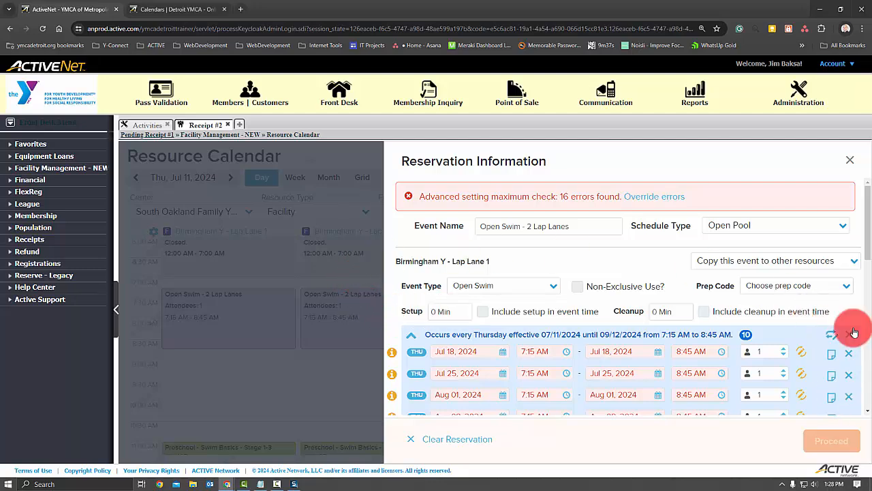
{"action": "left_click", "coordinate": [850, 161]}
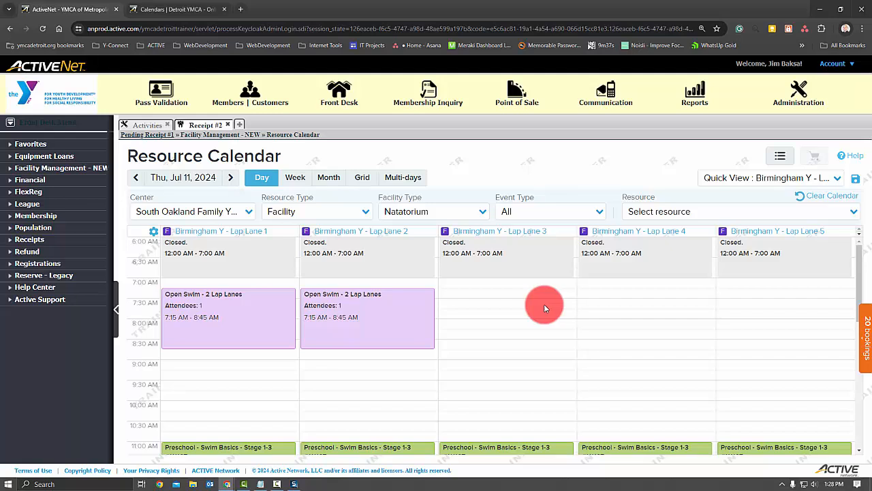